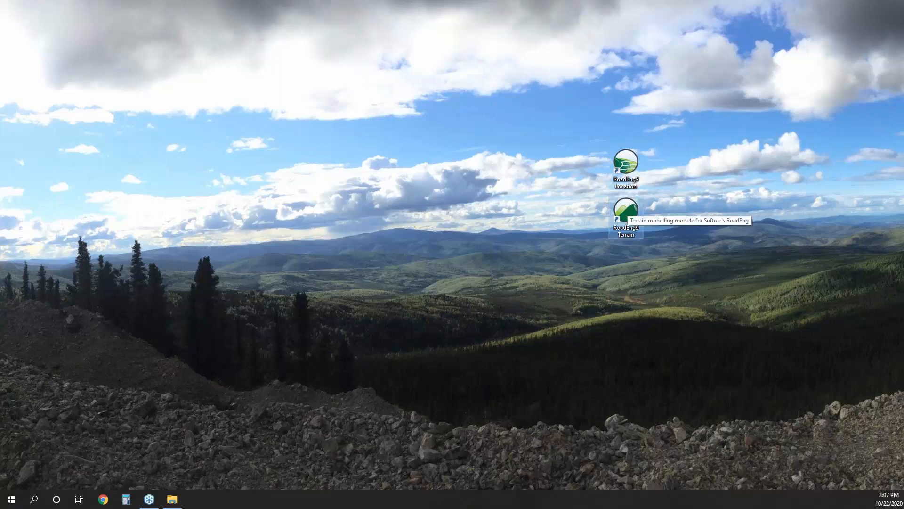
- Start the RoadEng9 Terrain module and import the Existing.SHP alignment into a new plan
double_click(627, 211)
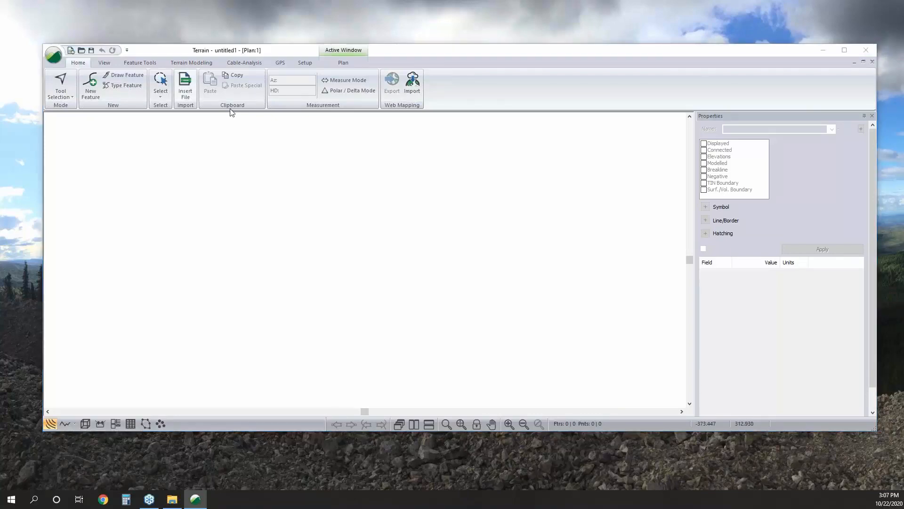
left_click(675, 437)
left_click(549, 341)
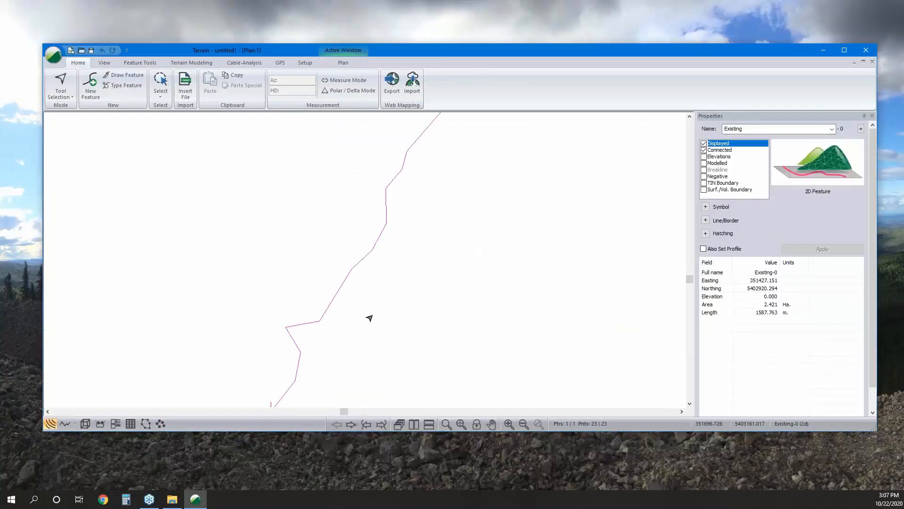
scroll(369, 315, "down", 2)
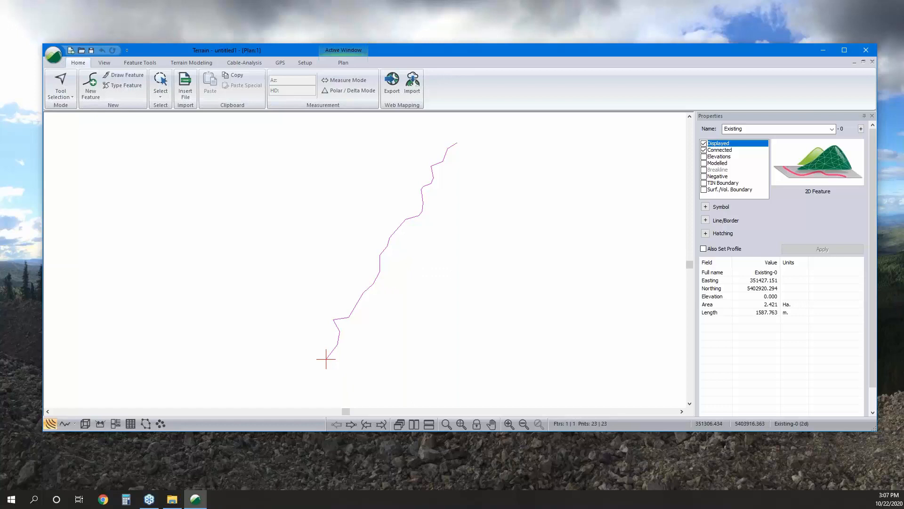
- Insert all the SavageRiver2019-DEM-1m TIF tiles from the Data folder, continuing to the DEM import options
left_click(185, 86)
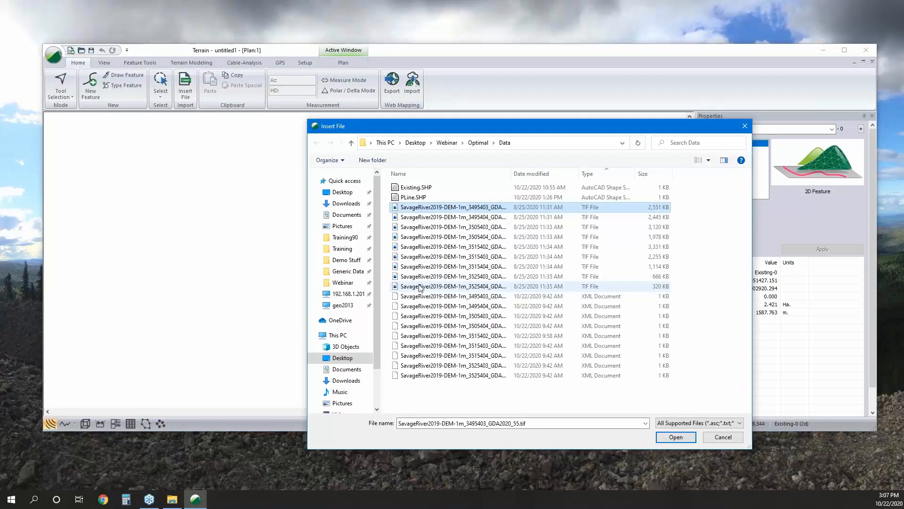
left_click(421, 286, "shift")
left_click(676, 437)
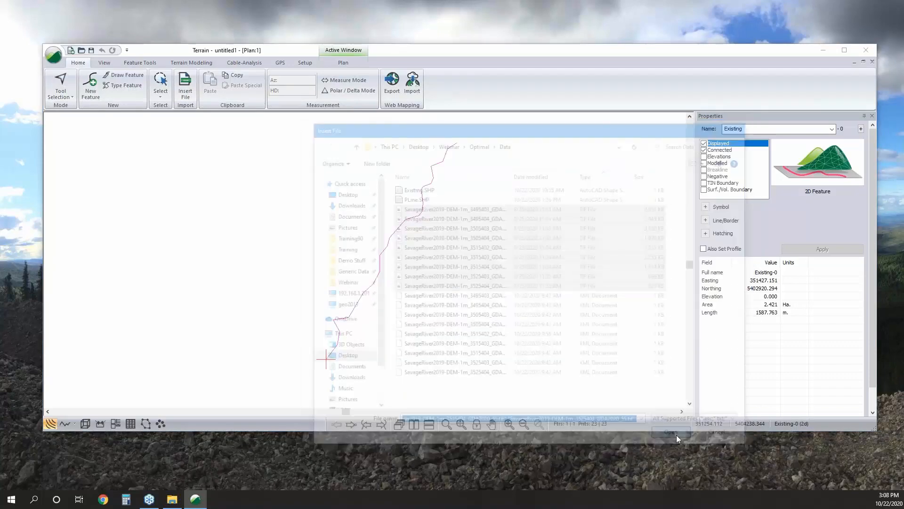
key("Return")
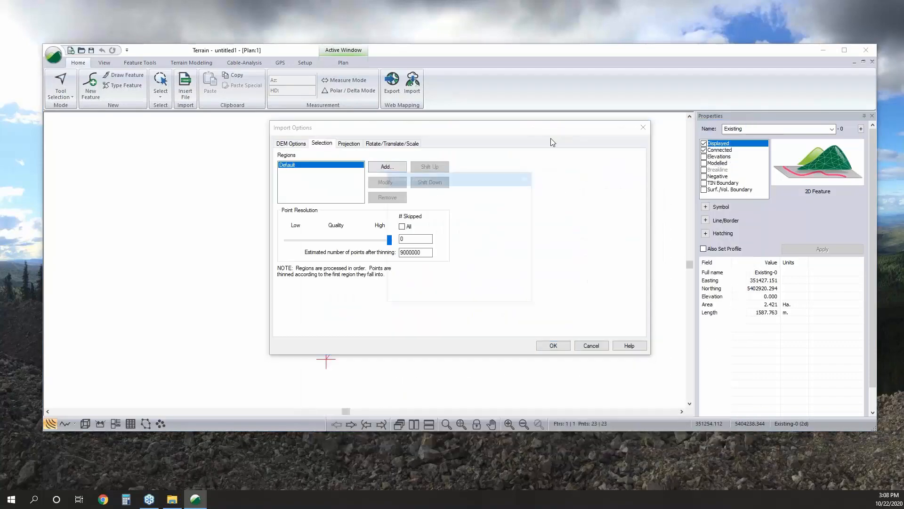
- Add a corridor filtering region around the Existing-0 feature with a corridor width of 400
left_click(517, 218)
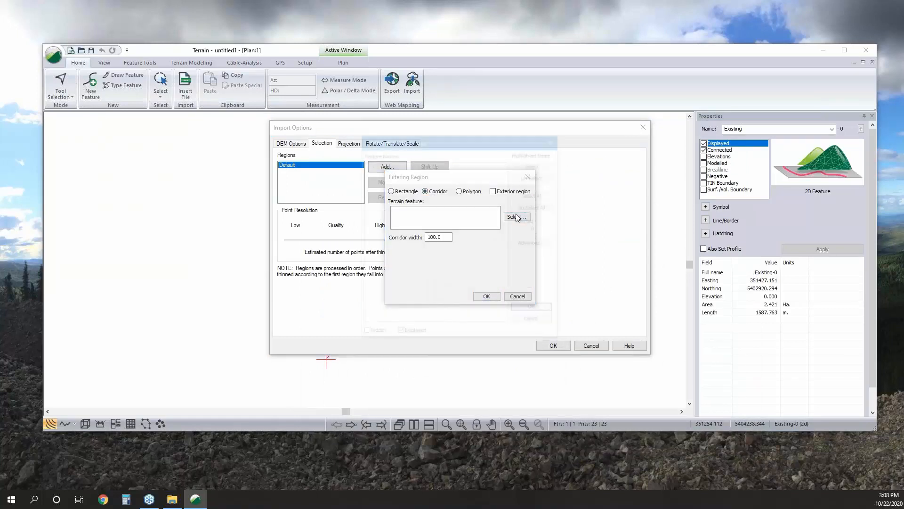
left_click(535, 310)
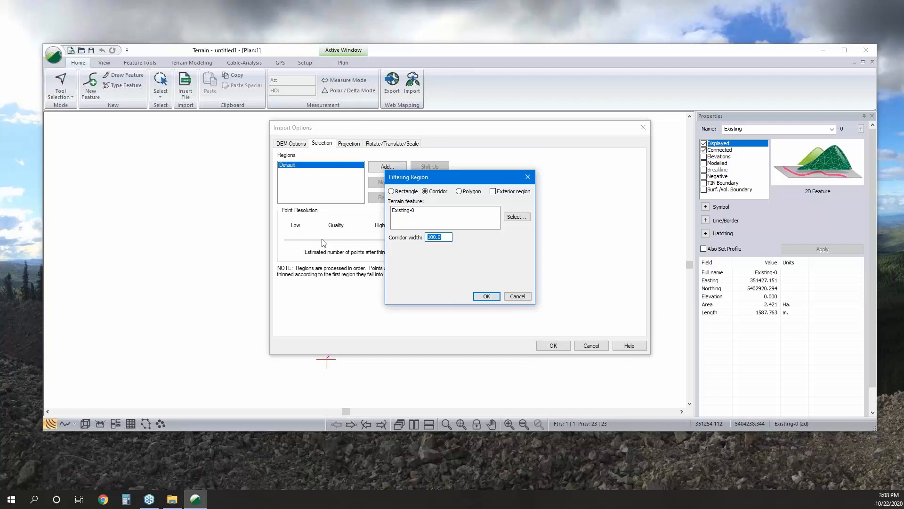
type("400")
left_click(487, 297)
- Set the Default region to skip all points outside the corridor and run the DEM import
left_click(312, 172)
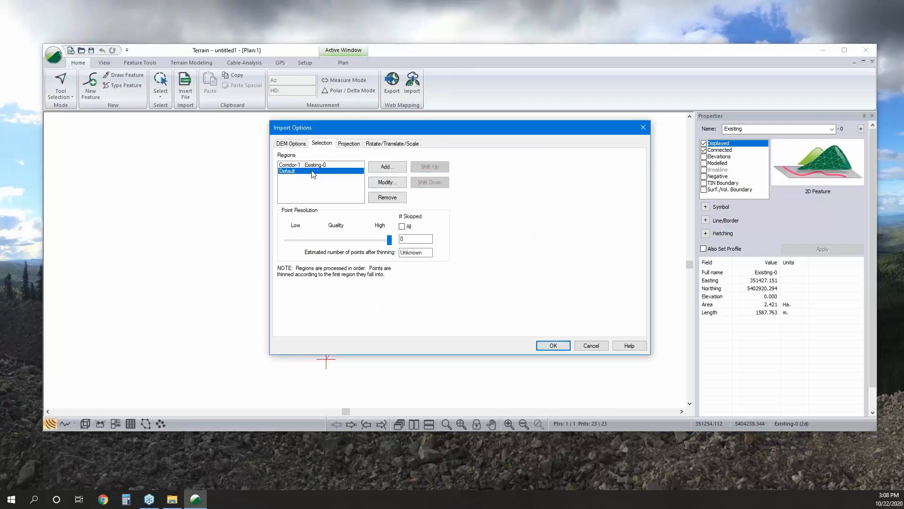
left_click(402, 226)
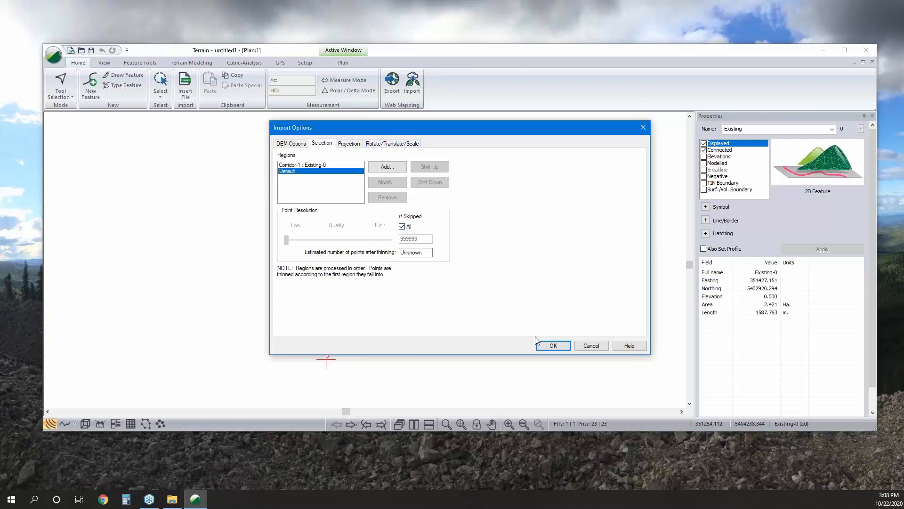
left_click(561, 345)
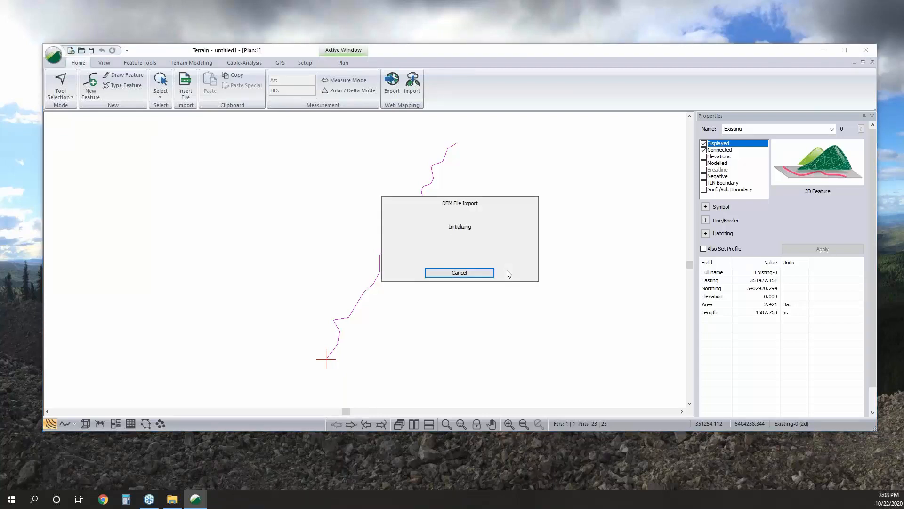
- Generate the TIN from the imported points, with smoothed major contours and minor contours at an interval of 5
left_click(191, 62)
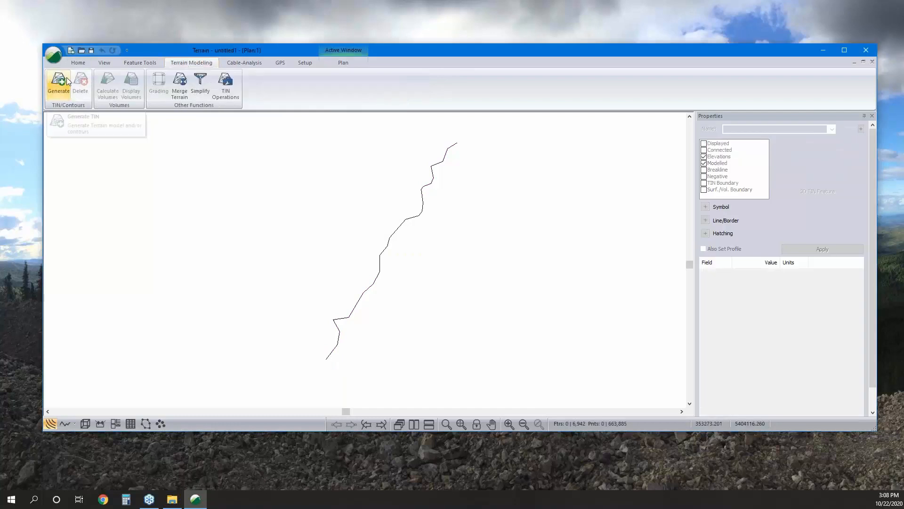
left_click(62, 93)
left_click(425, 243)
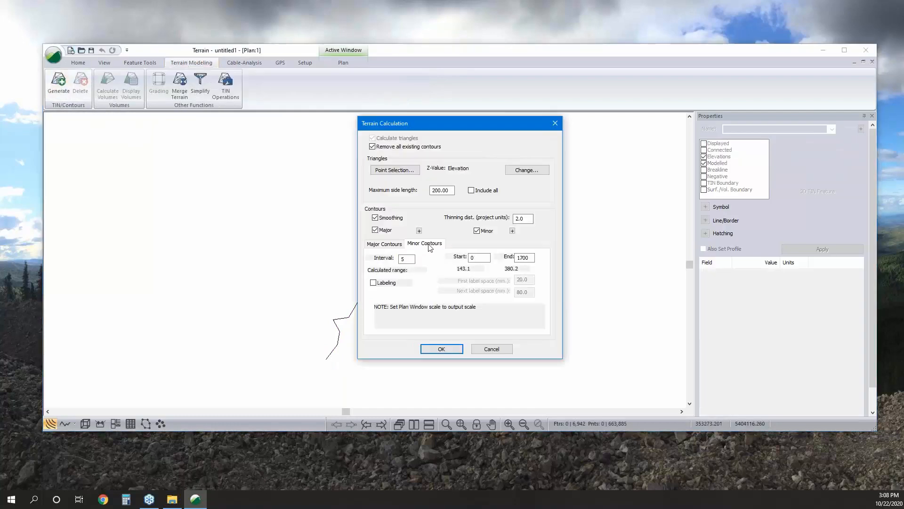
left_click(443, 349)
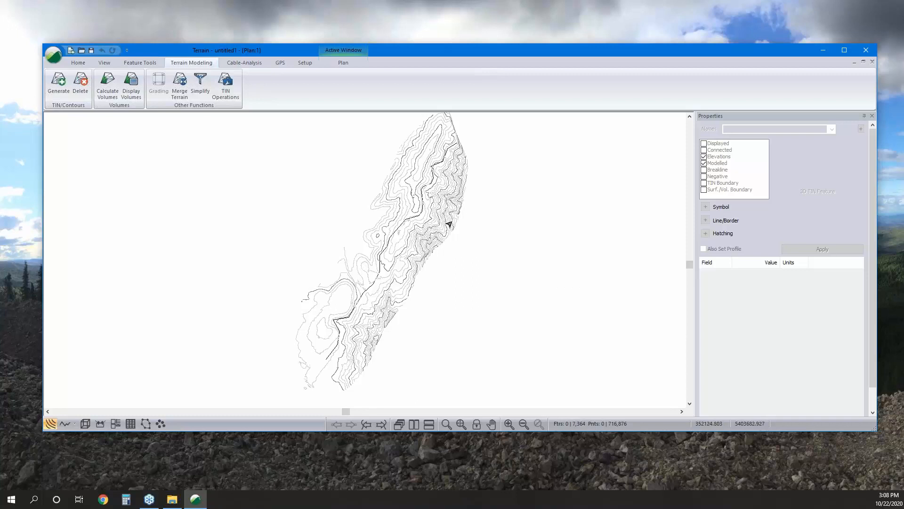
- Open a 3D view of the terrain, tile it vertically beside the plan, and inspect the eastern edge of the surface
mouse_move(449, 224)
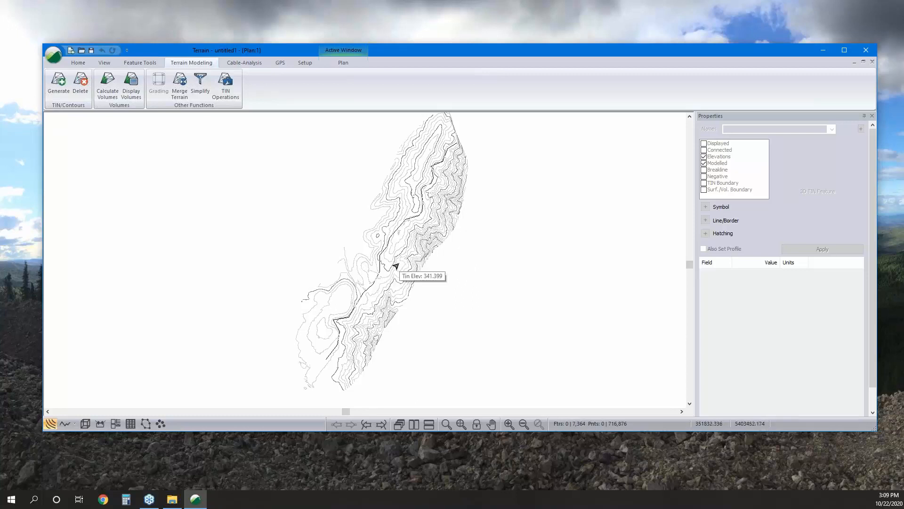
mouse_move(394, 265)
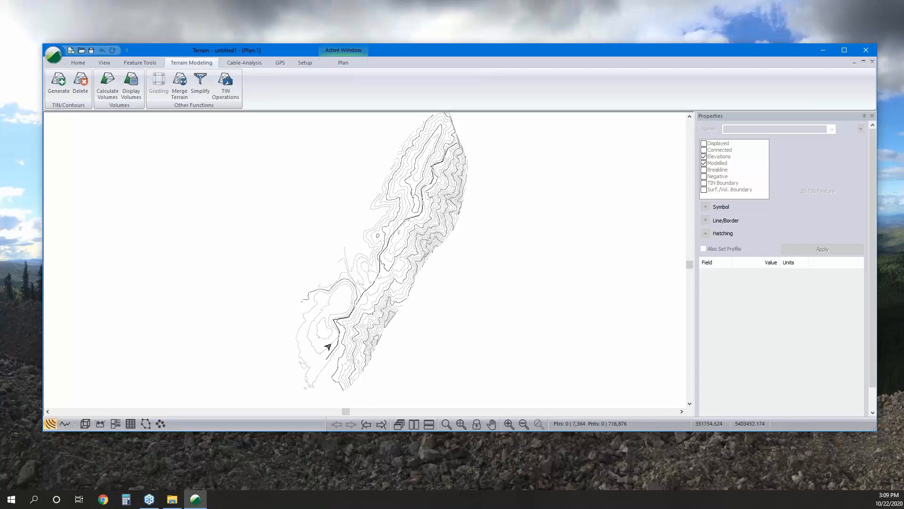
left_click(86, 424)
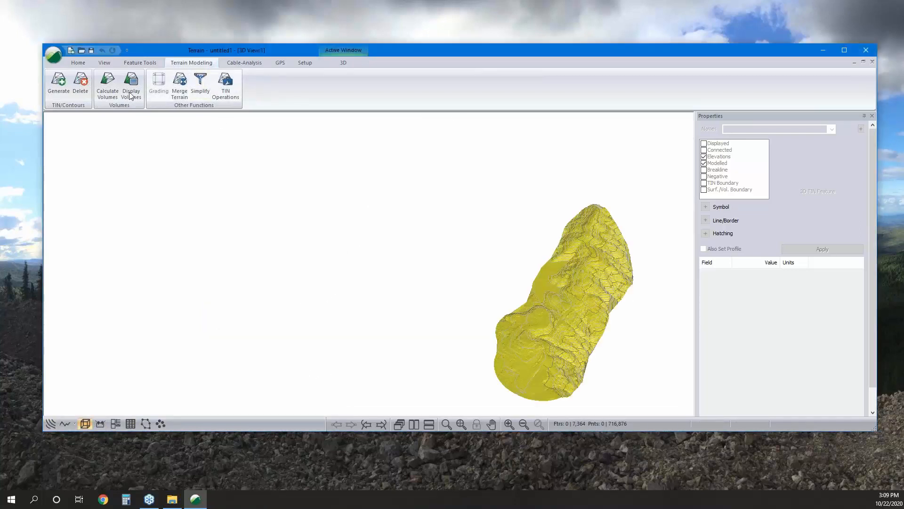
left_click(105, 62)
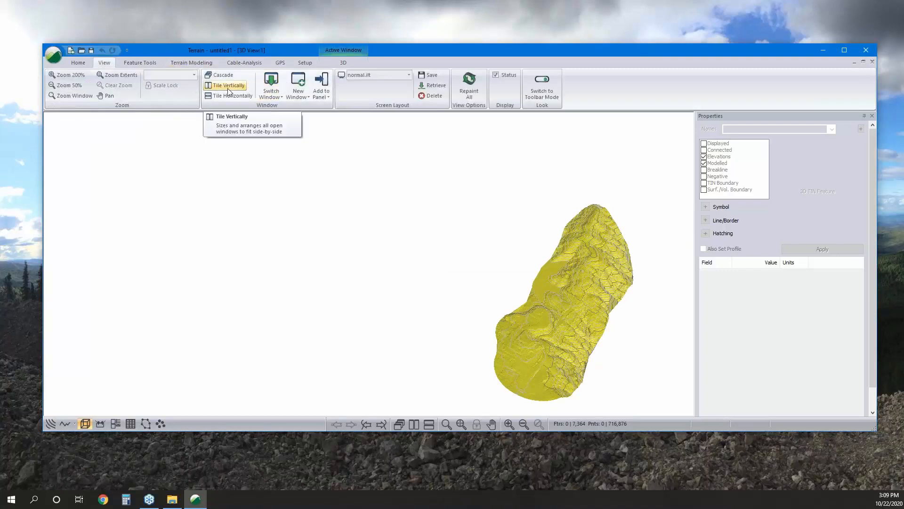
left_click(227, 86)
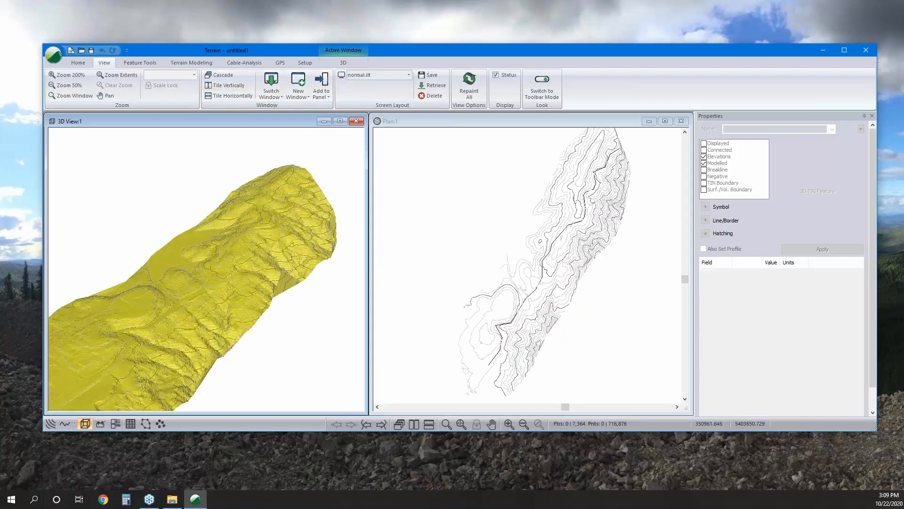
middle_click_drag(276, 249, 272, 252)
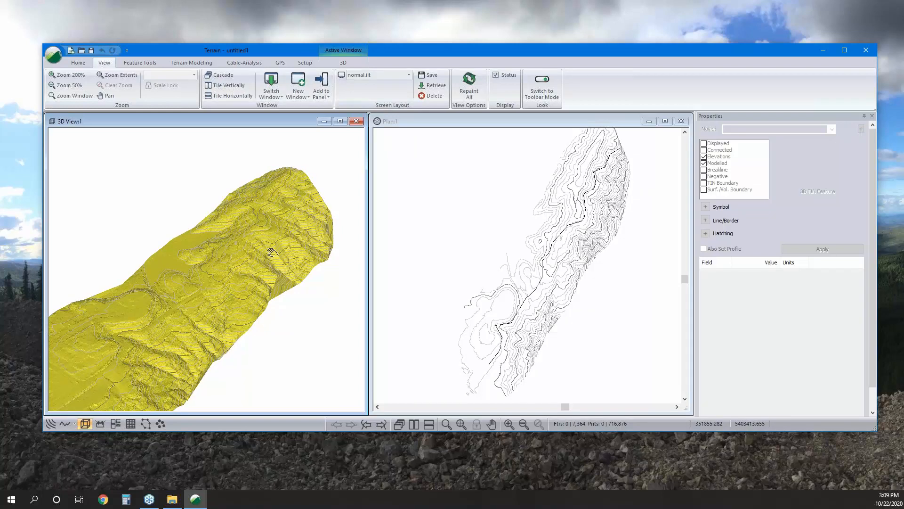
scroll(188, 315, "up", 3)
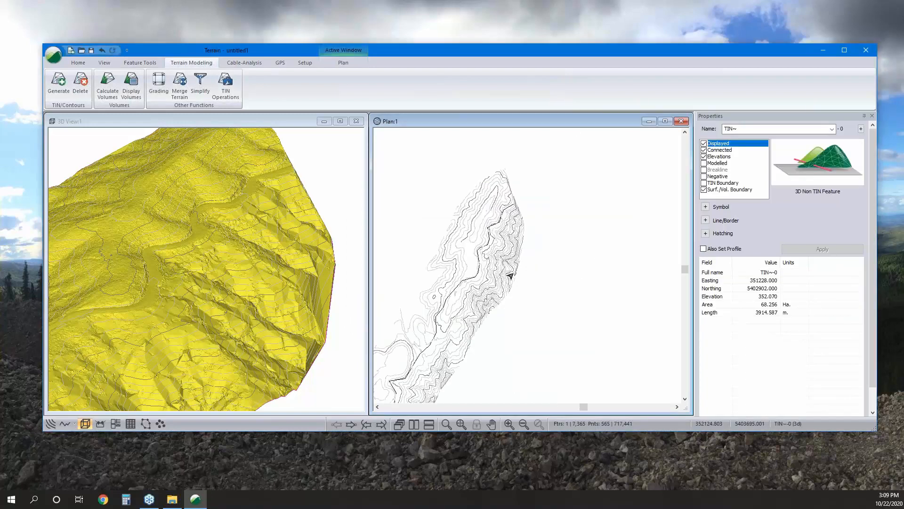
- Split the TIN outline on the lower eastern edge and remove the section between there and the northern tip
scroll(511, 275, "up", 3)
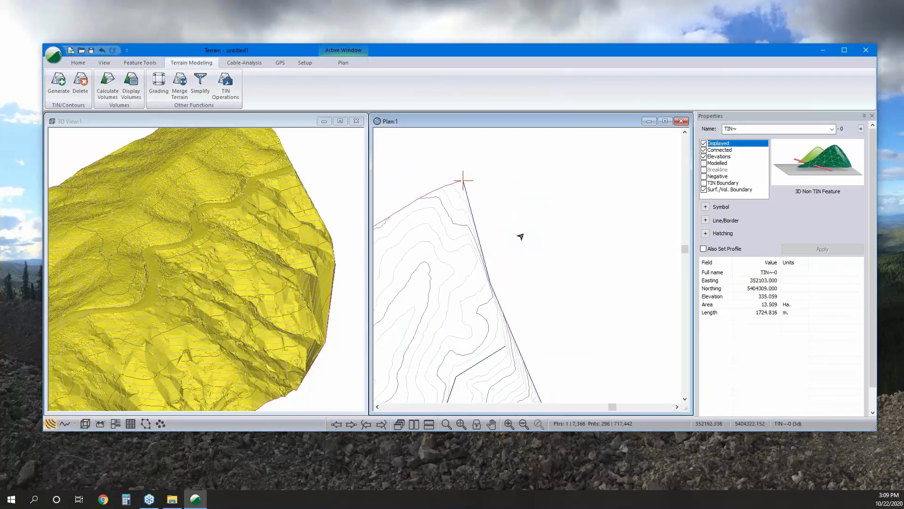
middle_click_drag(521, 237, 509, 160)
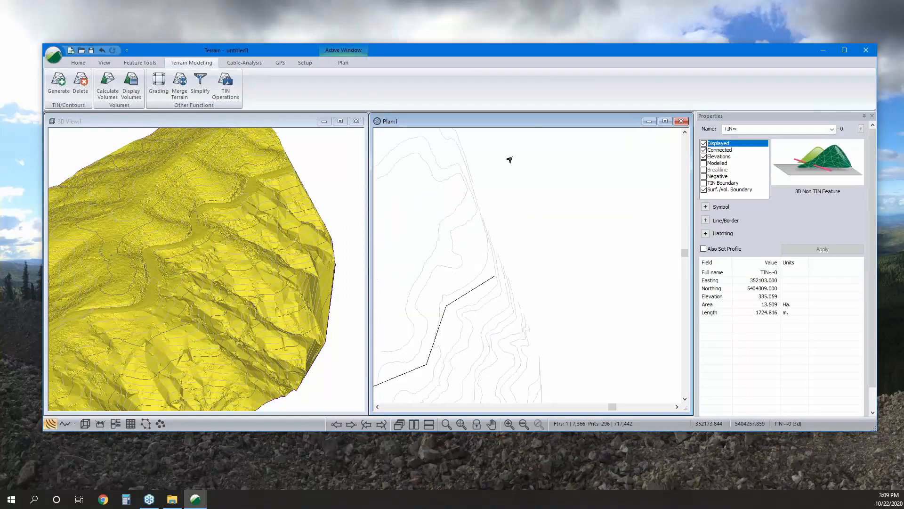
scroll(525, 232, "down", 5)
middle_click_drag(521, 252, 503, 272)
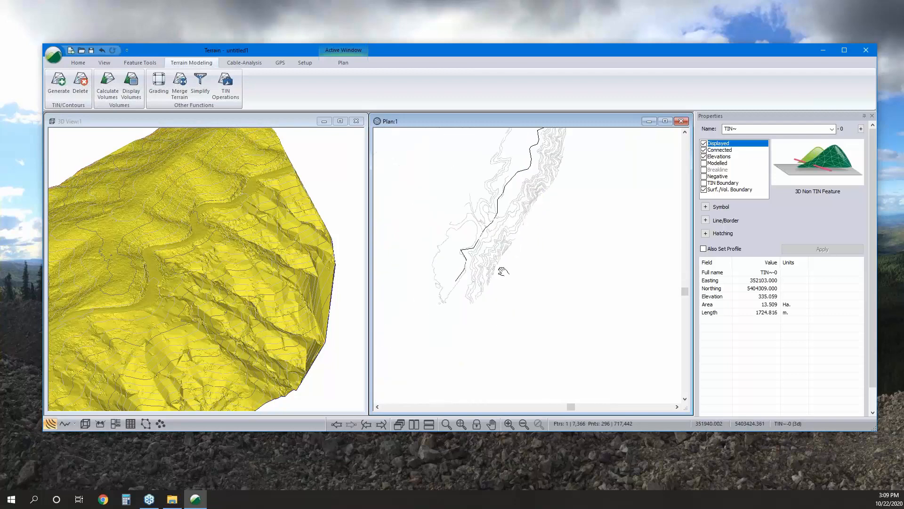
scroll(502, 278, "up", 3)
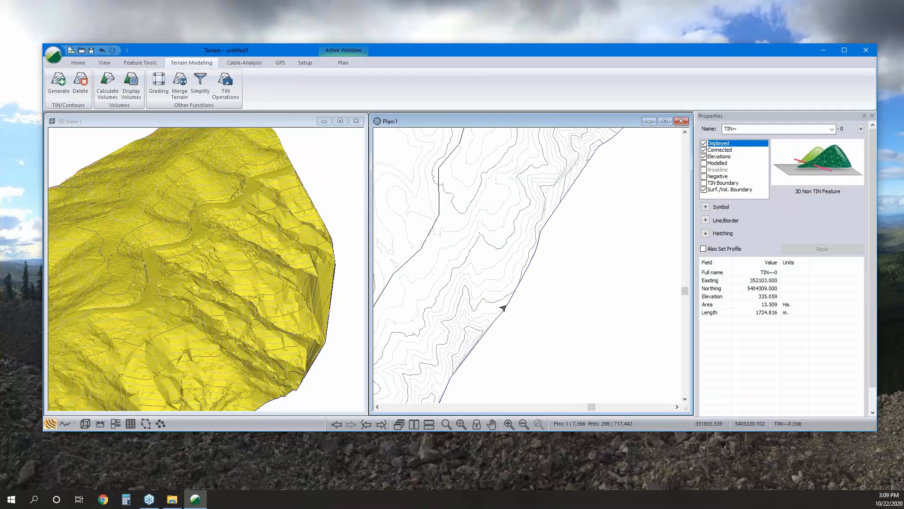
left_click(506, 306)
left_click(507, 306)
right_click(499, 315)
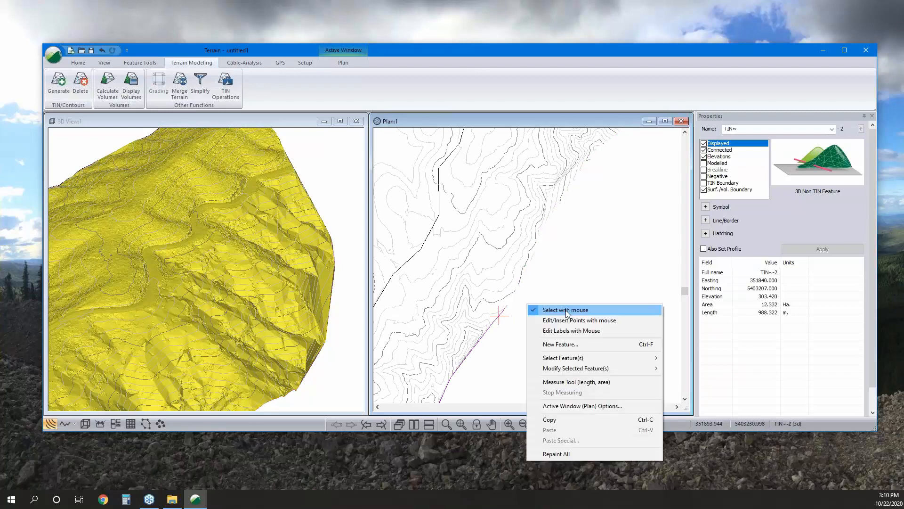
- Turn on Track Mouse in the 3D view options so the plan cursor position shows on the terrain
right_click(237, 276)
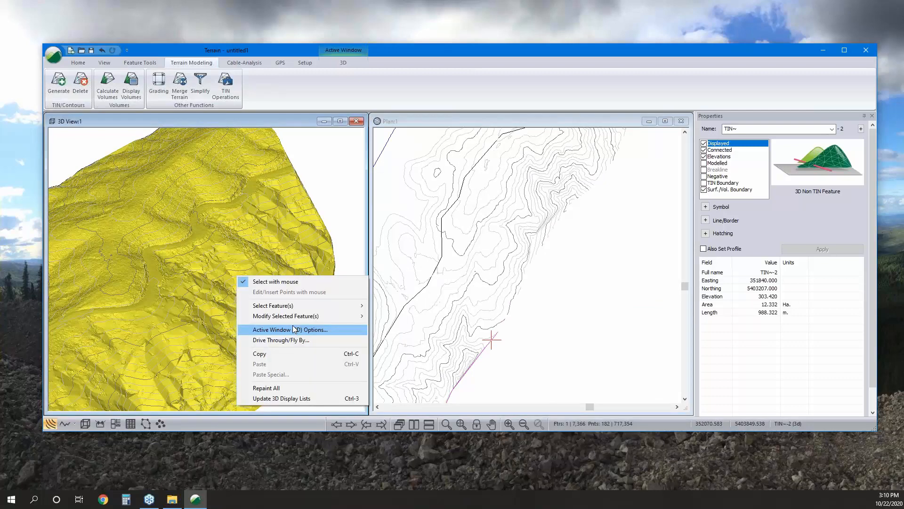
left_click(294, 329)
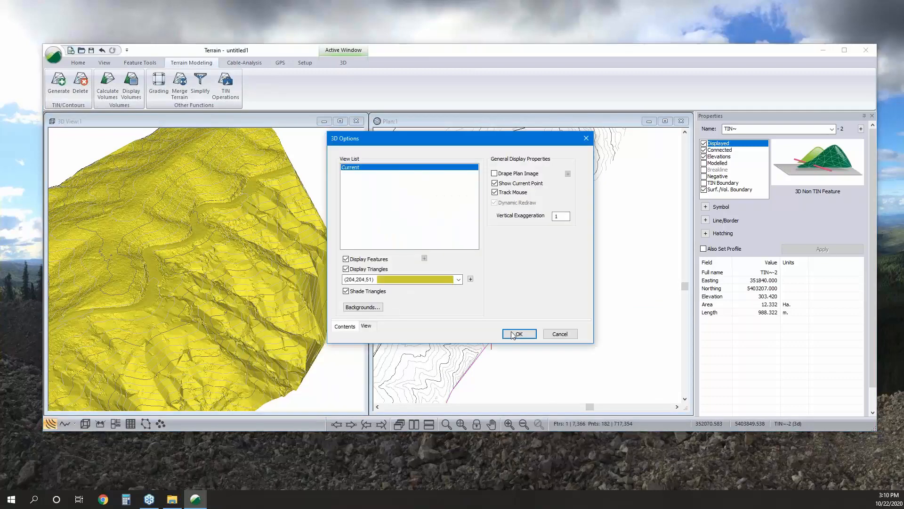
left_click(514, 333)
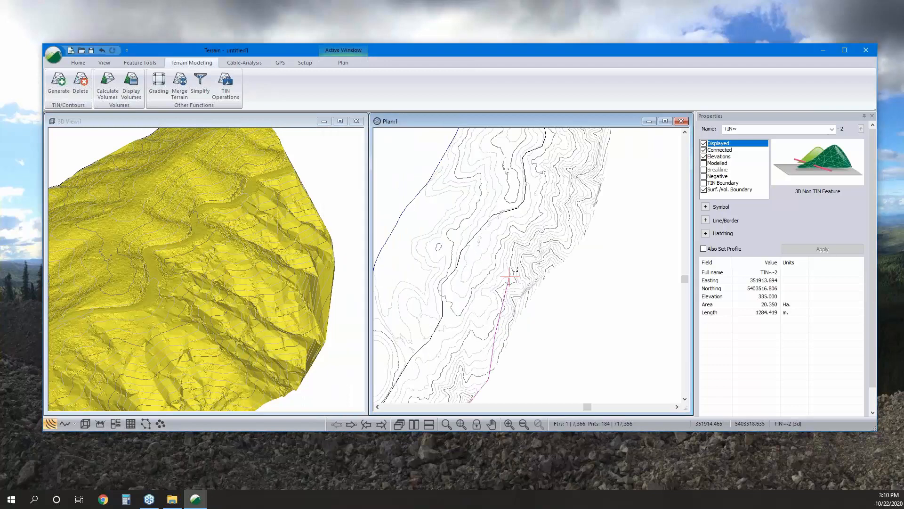
- Extend the open TIN outline with new points up the eastern slope, inside the old edge, to the northern tip
scroll(515, 269, "up", 2)
left_click(497, 311)
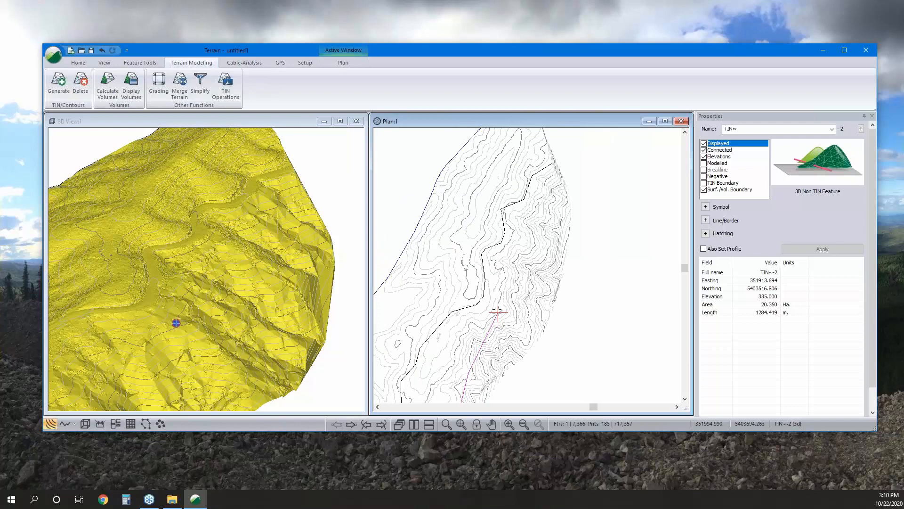
left_click(489, 322)
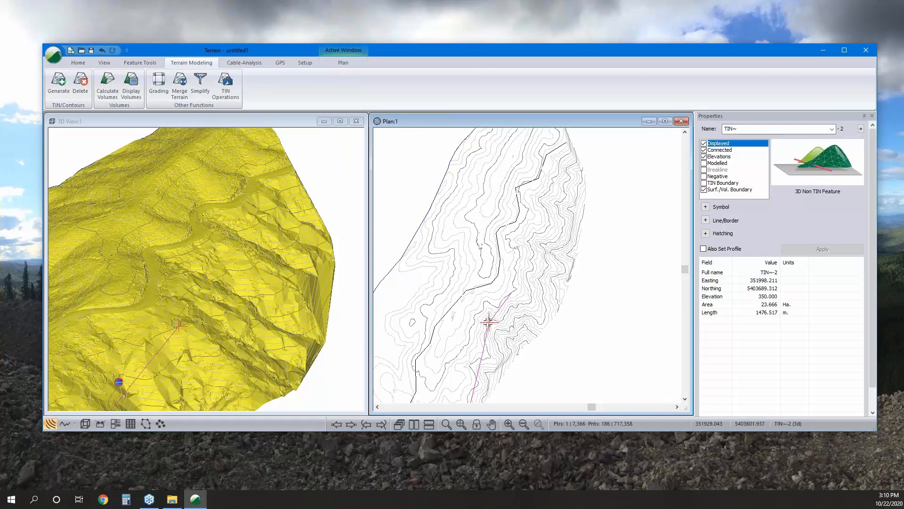
left_click(523, 252)
left_click(518, 281)
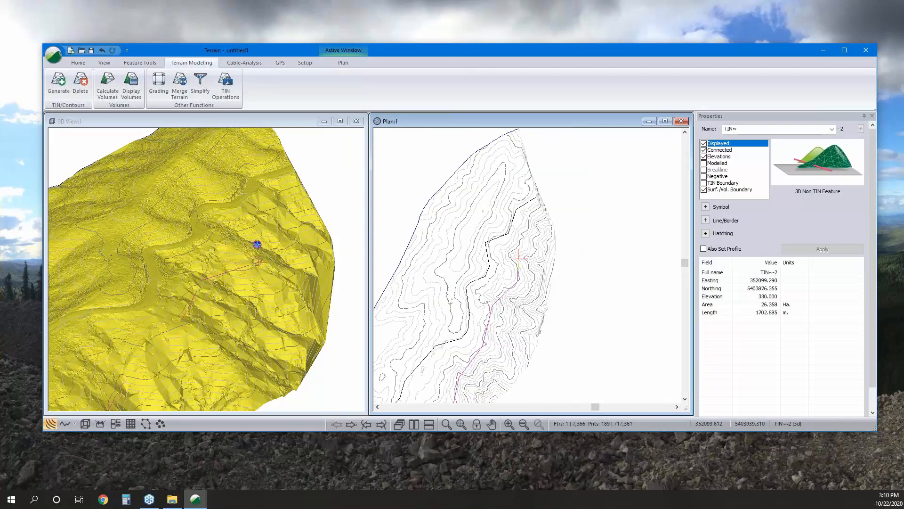
left_click(530, 228)
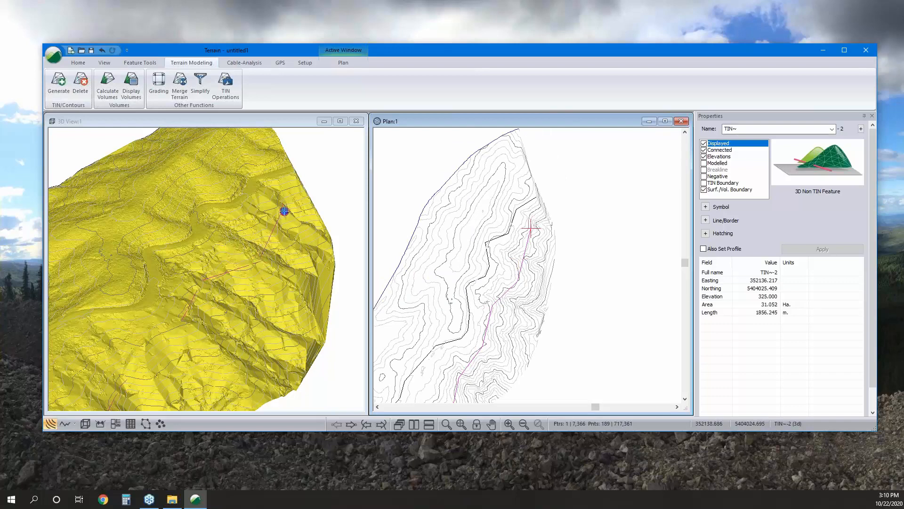
left_click(538, 213)
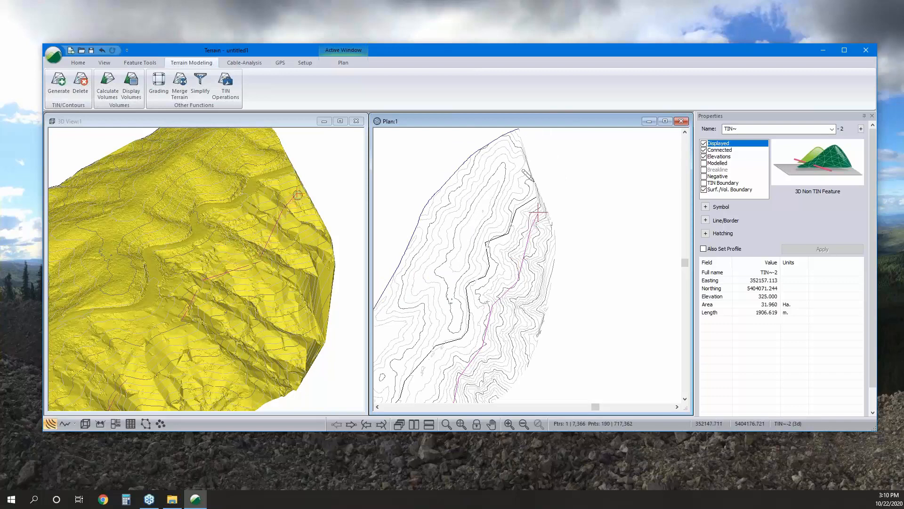
middle_click_drag(537, 213, 537, 300)
left_click(531, 270)
left_click(510, 200)
scroll(498, 217, "up", 1)
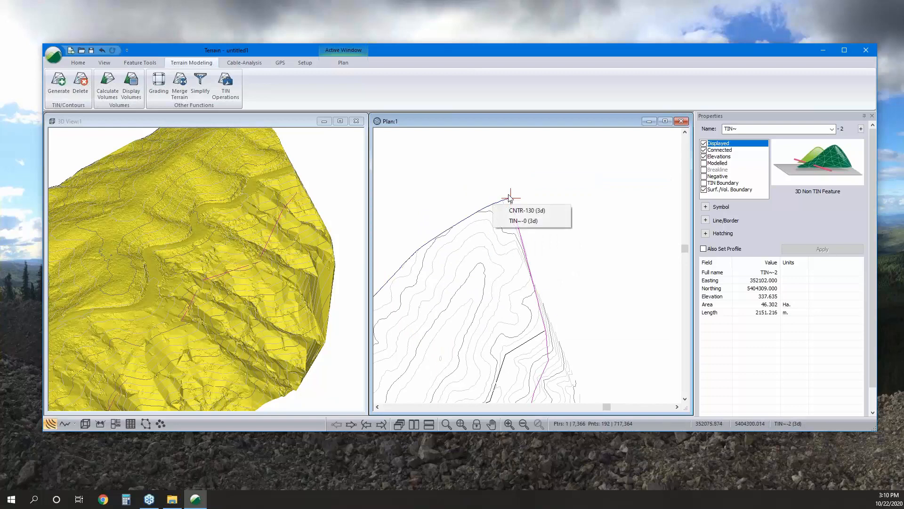
- Join the new eastern line to the existing TIN outline at the northern tip, removing the extra point there
left_click(510, 198)
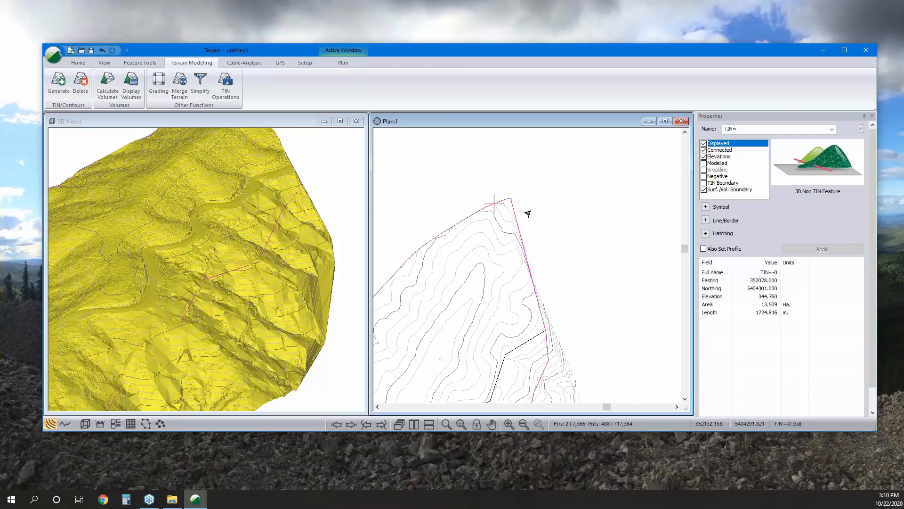
key("Delete")
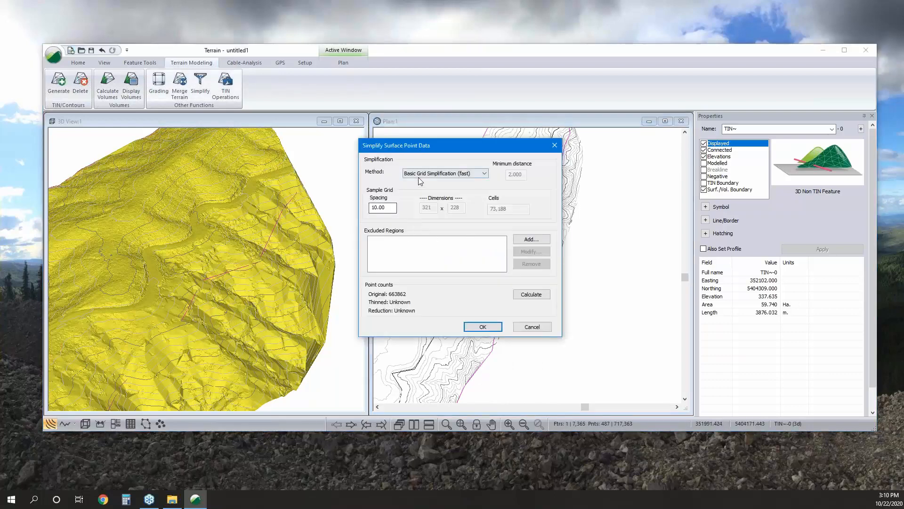
- Simplify the surface with Remove all points, excluding the TIN~-0 polygon so that only points outside it are cleared
left_click(419, 178)
left_click(417, 195)
left_click(526, 241)
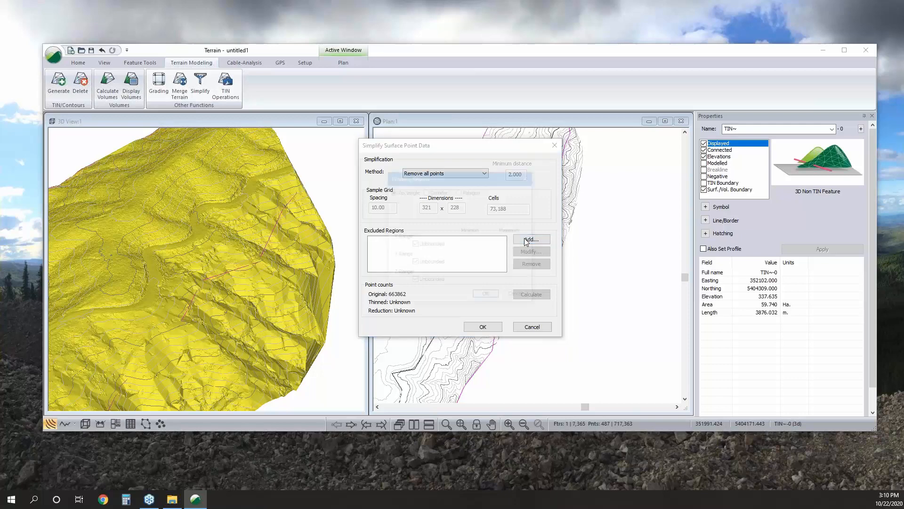
left_click(468, 192)
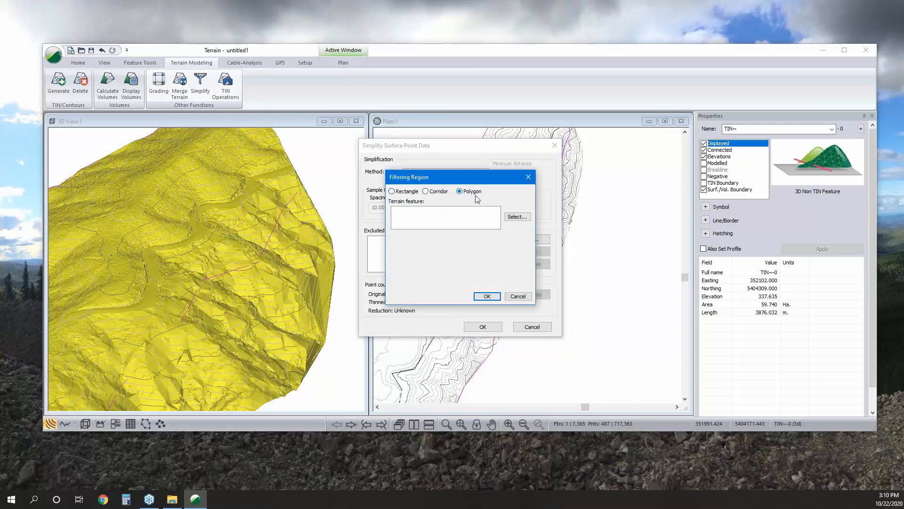
left_click(517, 216)
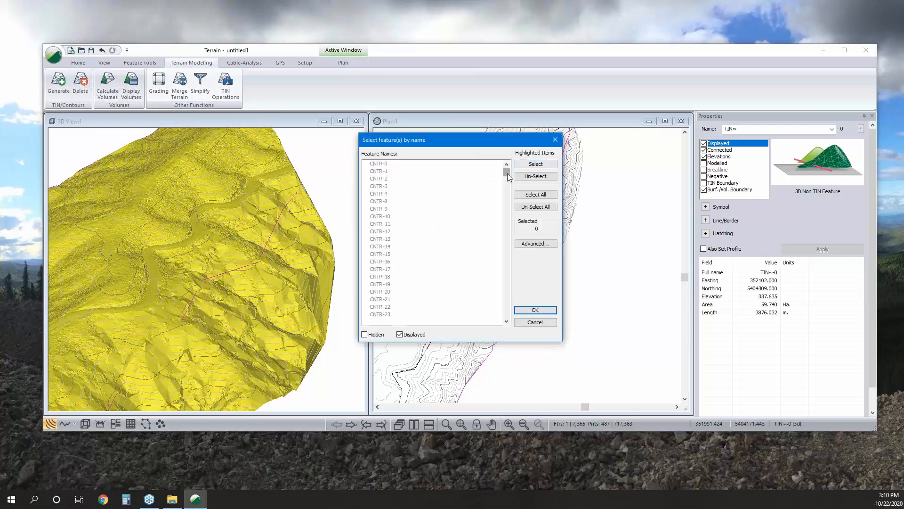
left_click_drag(508, 174, 505, 322)
left_click(403, 314)
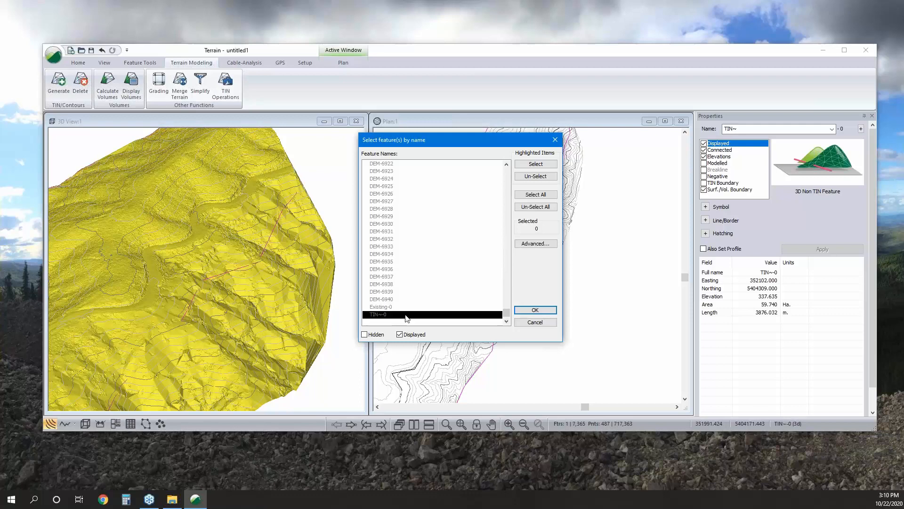
left_click(527, 310)
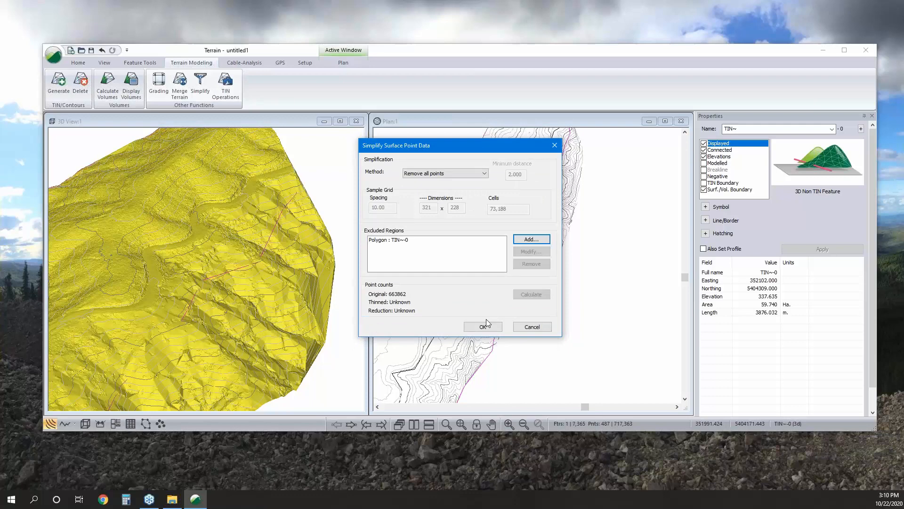
left_click(486, 323)
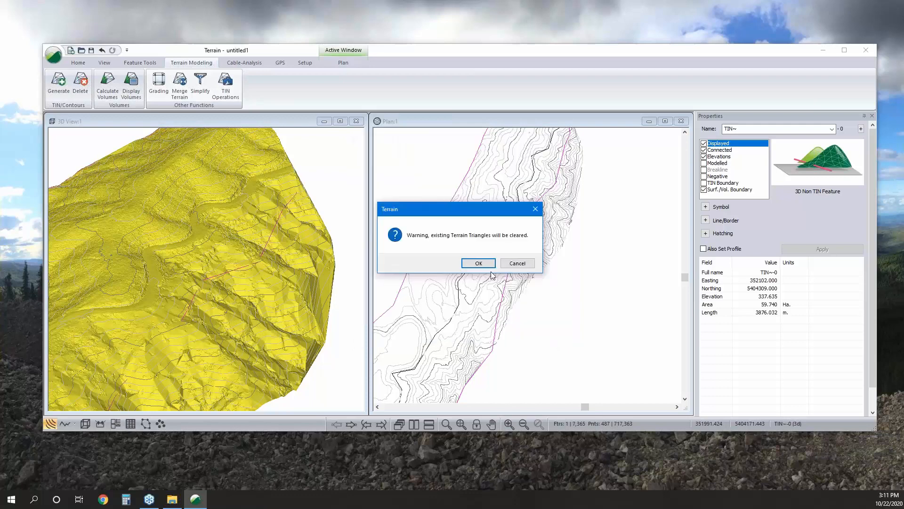
left_click(489, 264)
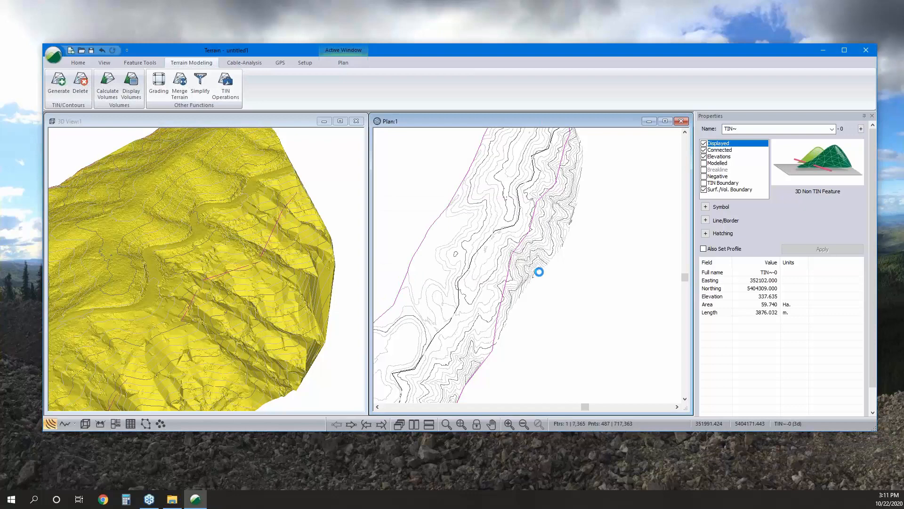
left_click(527, 263)
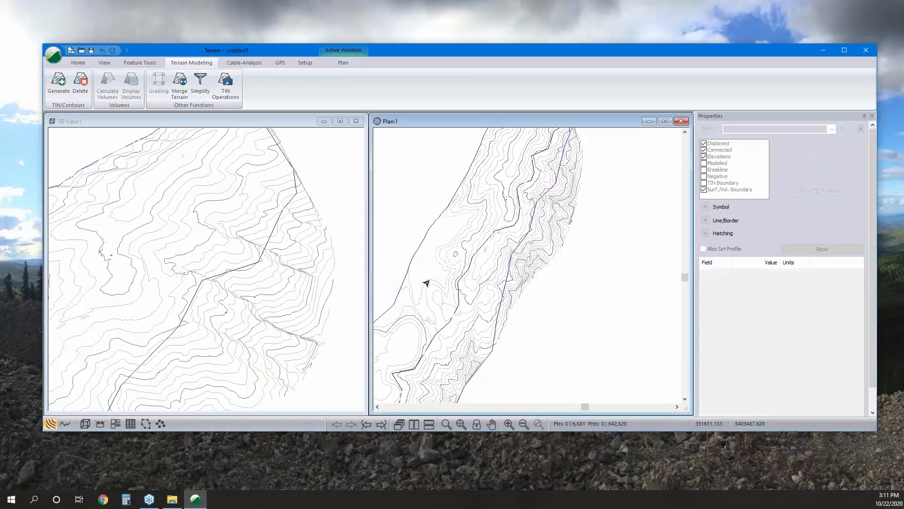
- Make the TIN~-0 outline a TIN Boundary feature and regenerate the terrain within it
left_click(70, 91)
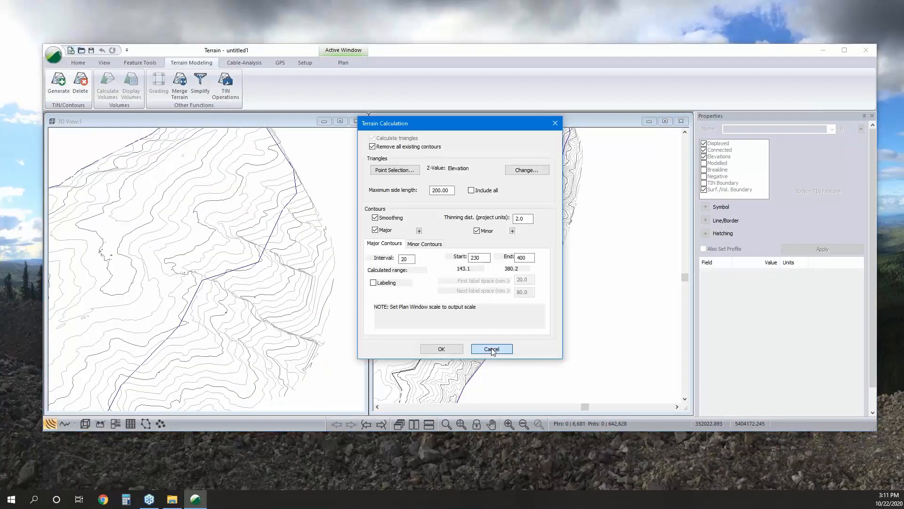
left_click(497, 345)
scroll(498, 339, "up", 3)
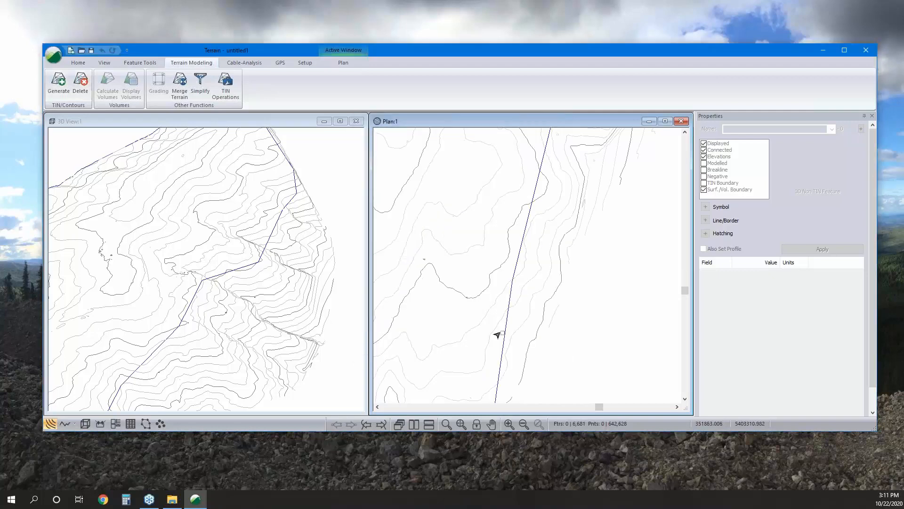
left_click(498, 335)
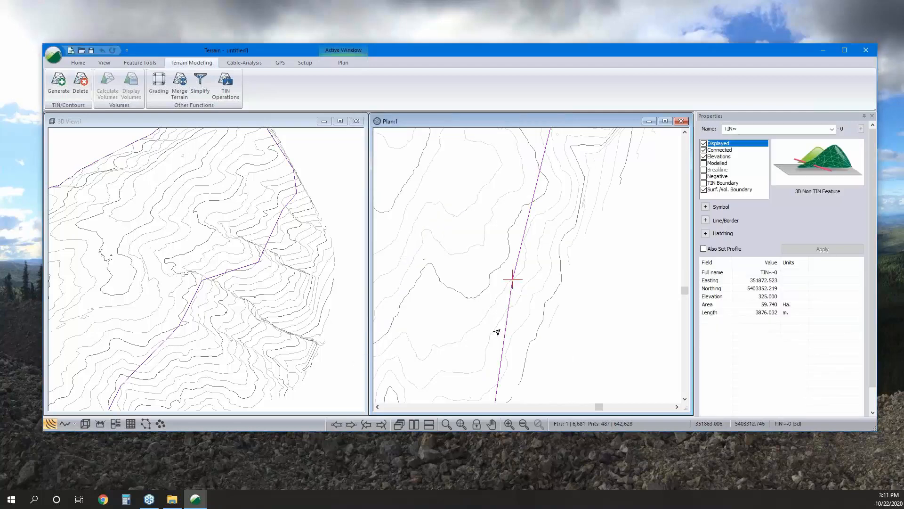
double_click(496, 333)
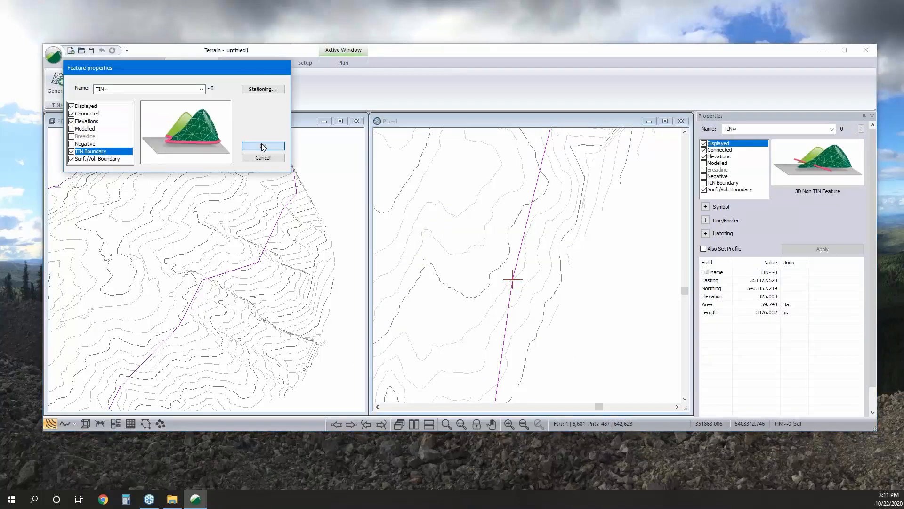
key("Return")
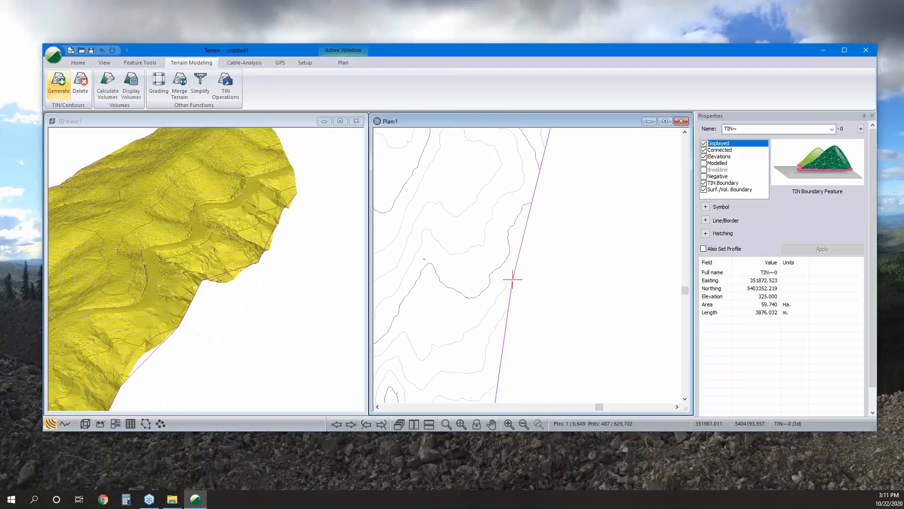
- Save the terrain model as topo in the Webinar\Optimal folder
left_click(53, 56)
left_click(78, 136)
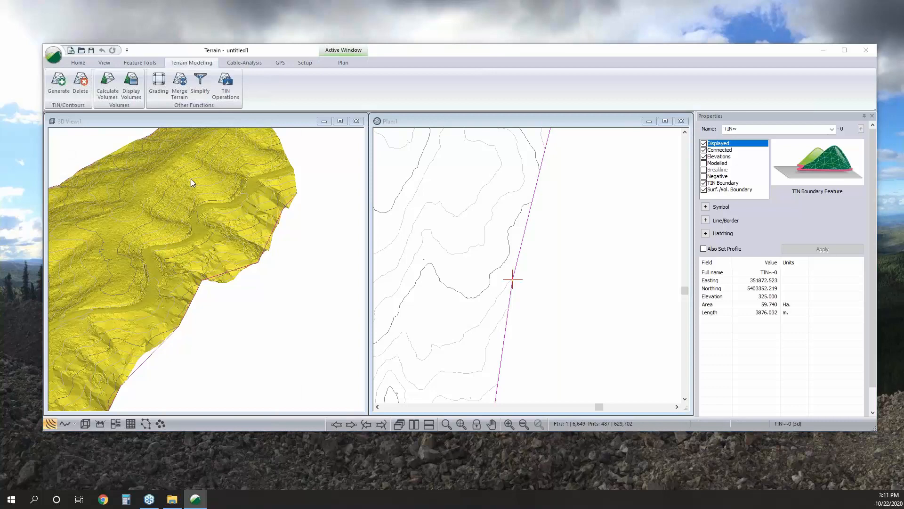
left_click(479, 143)
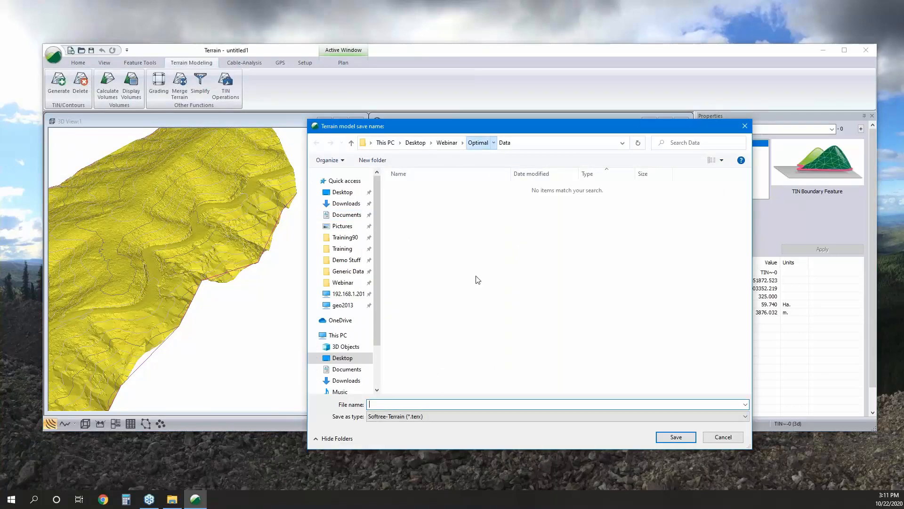
type("topo")
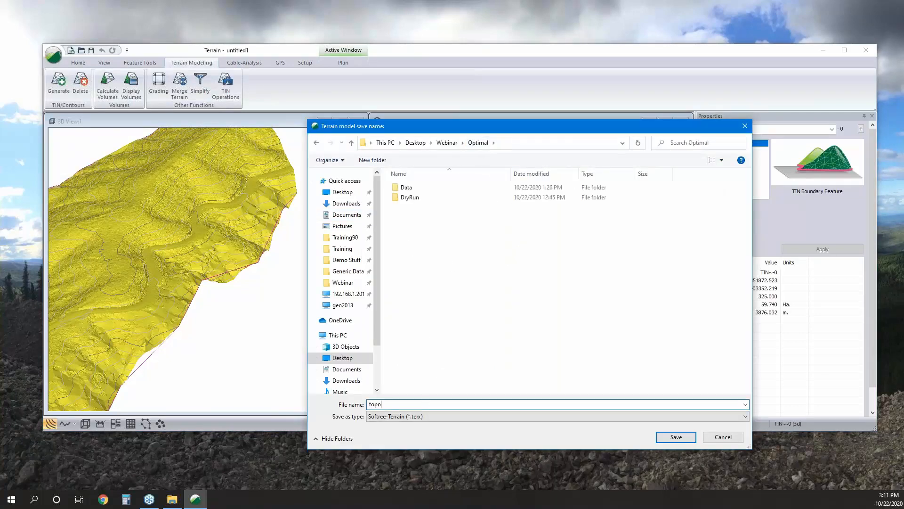
left_click(676, 437)
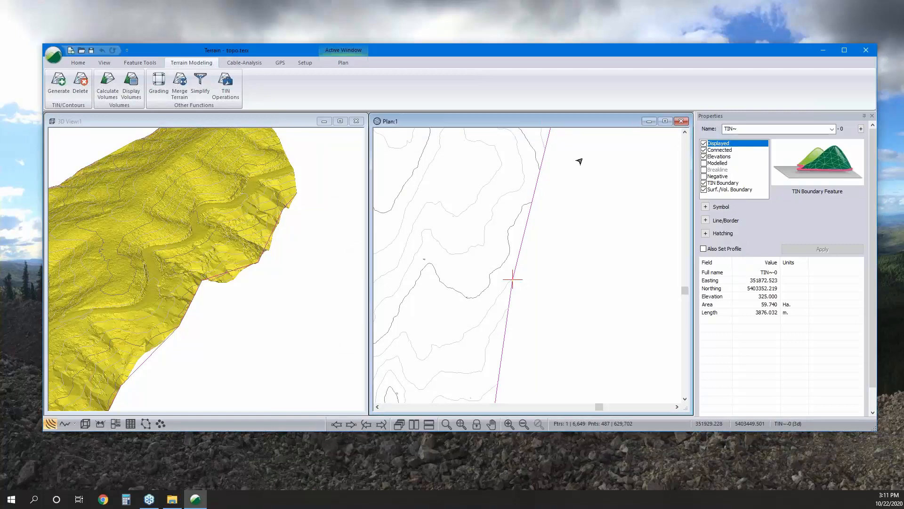
- Import PLine.SHP from the Data folder into the terrain with its own projection, and save the model
scroll(584, 189, "down", 4)
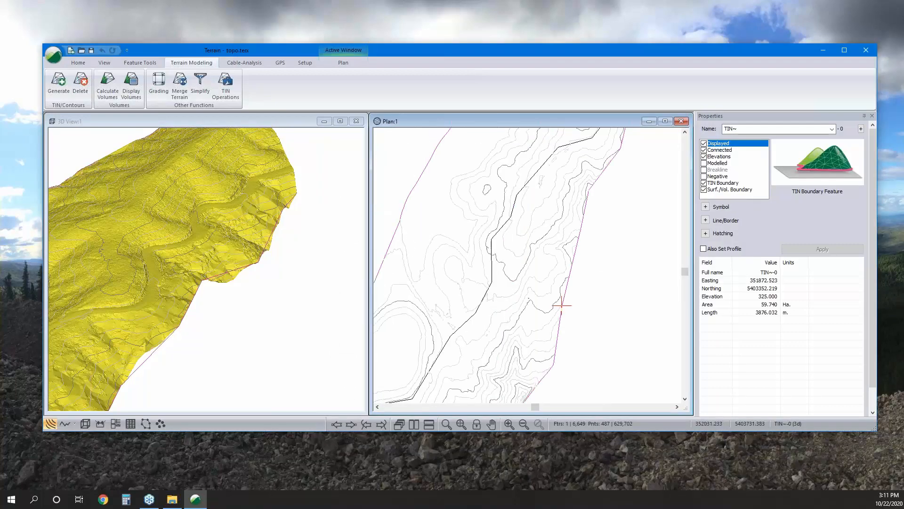
scroll(561, 305, "up", 2)
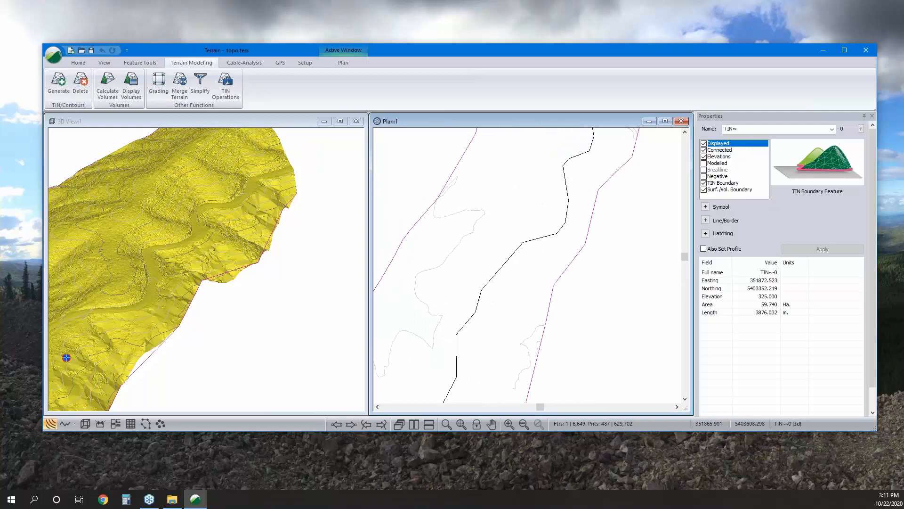
left_click_drag(580, 186, 541, 251)
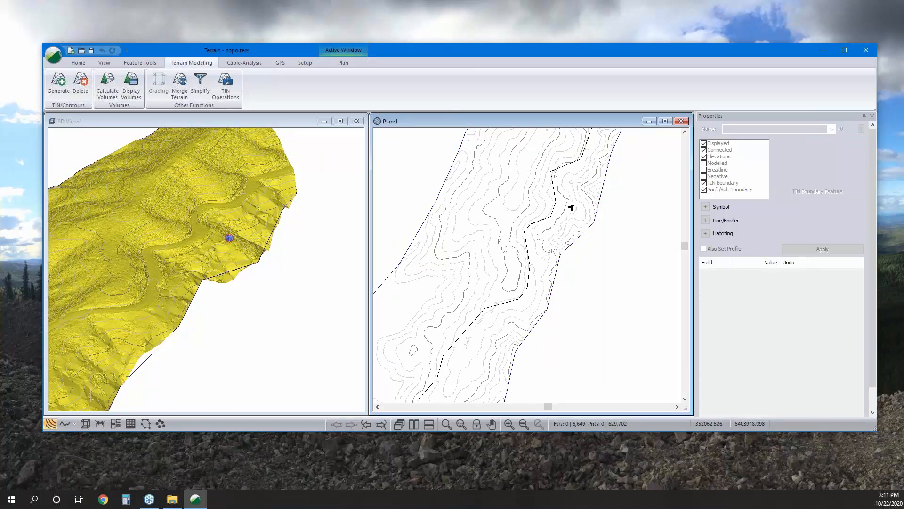
scroll(524, 240, "up", 2)
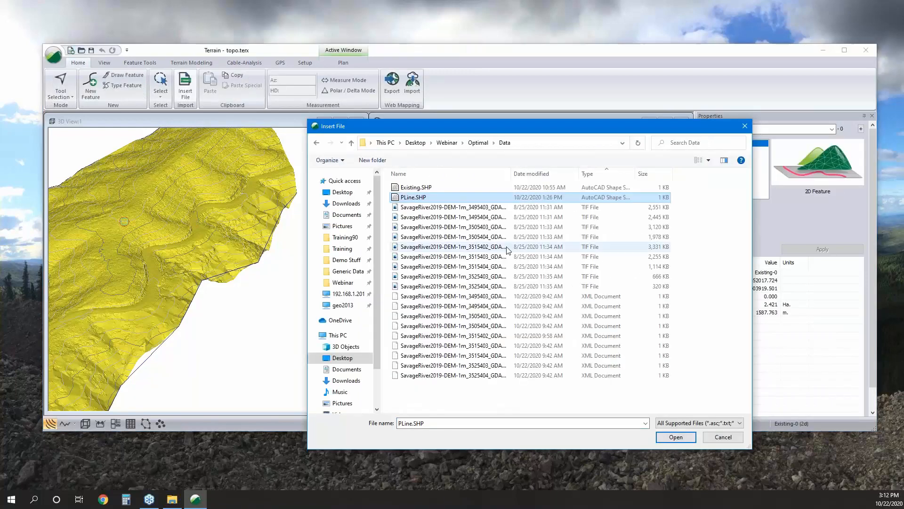
left_click(676, 437)
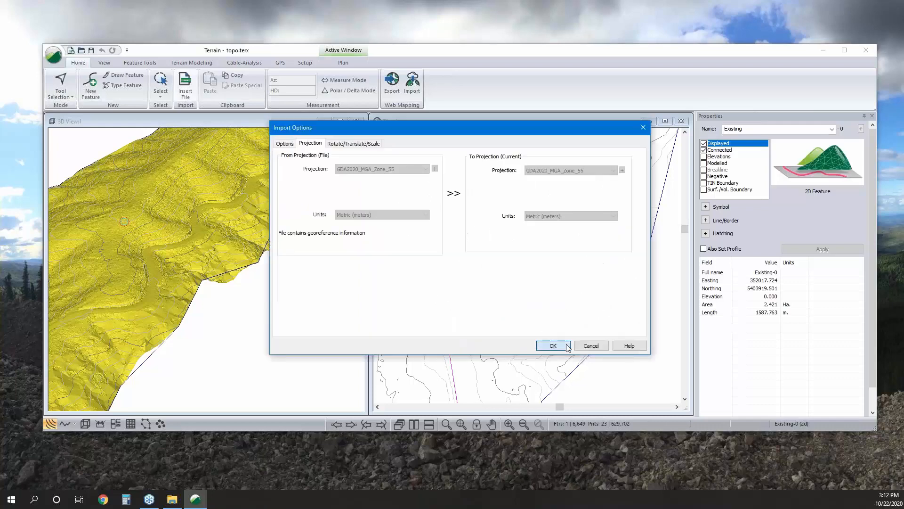
left_click(567, 346)
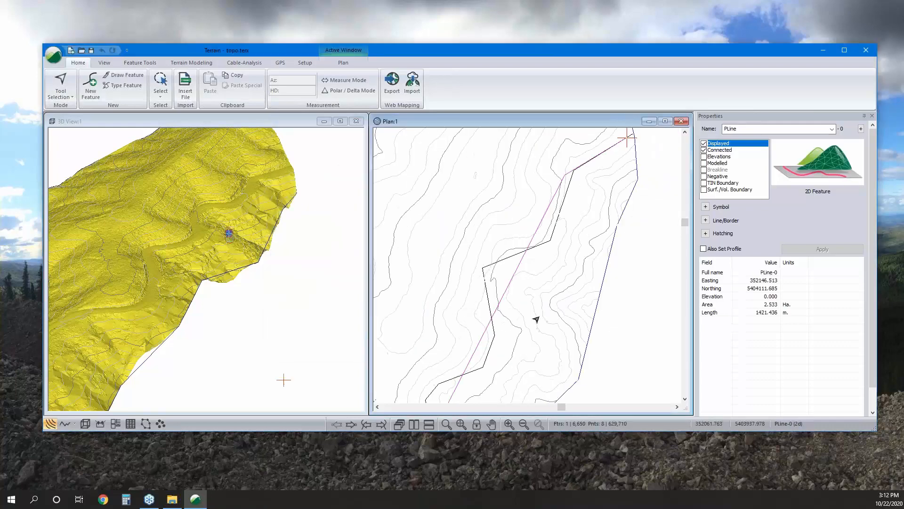
scroll(536, 320, "down", 1)
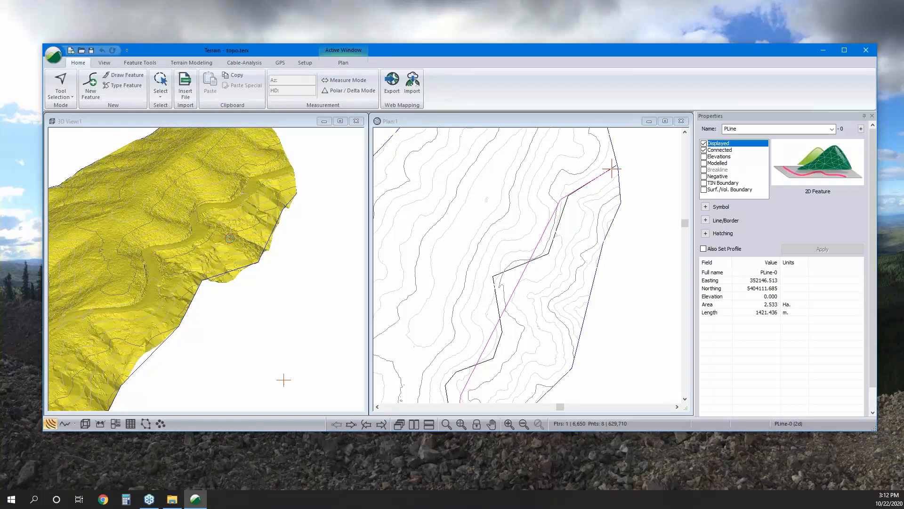
key("ctrl+s")
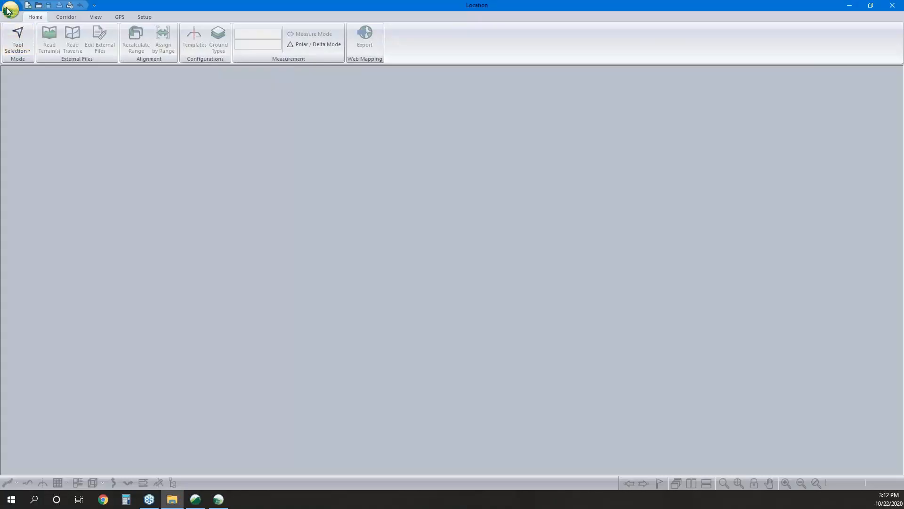
- Switch to Location and start a new design on topo.terx from the Webinar\Optimal folder
left_click(10, 9)
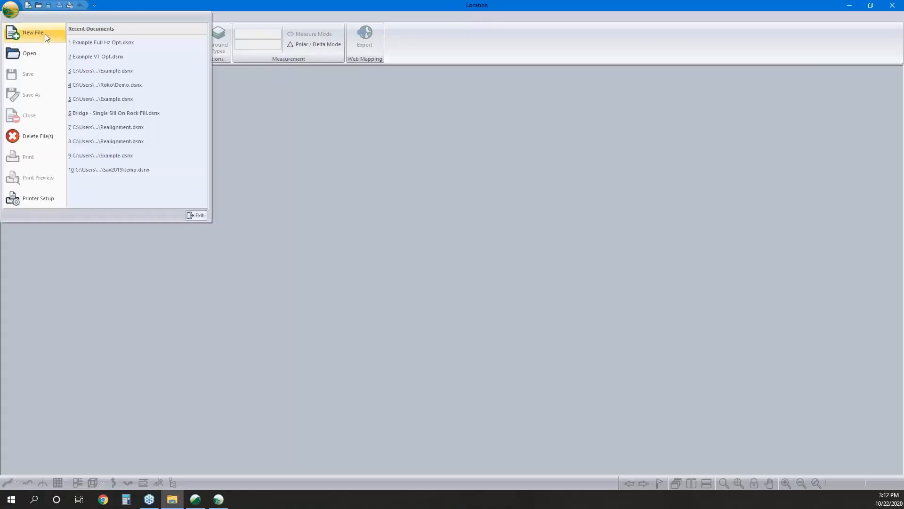
key("Escape")
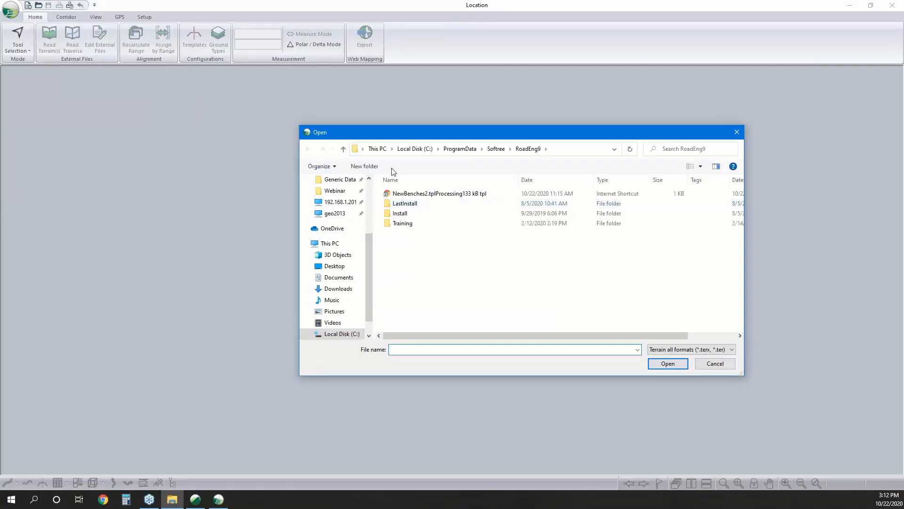
scroll(349, 218, "up", 1)
scroll(348, 220, "up", 1)
left_click(344, 224)
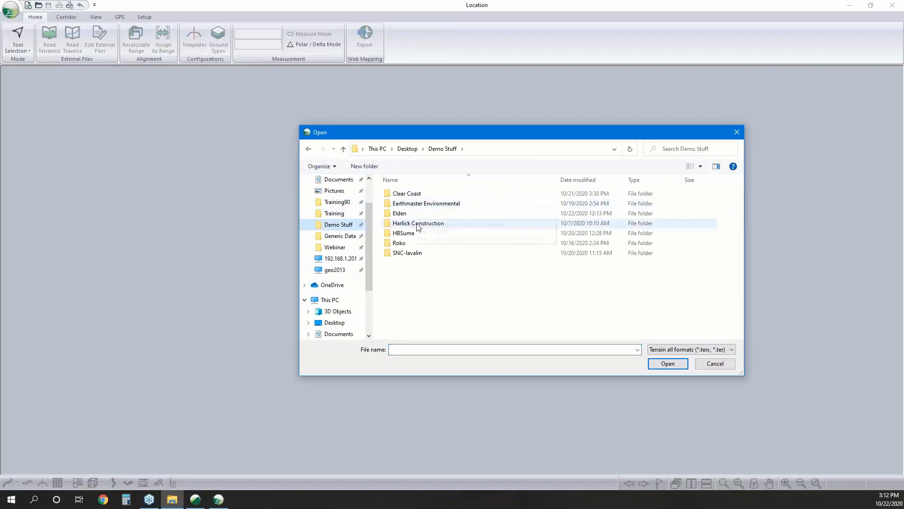
left_click(406, 148)
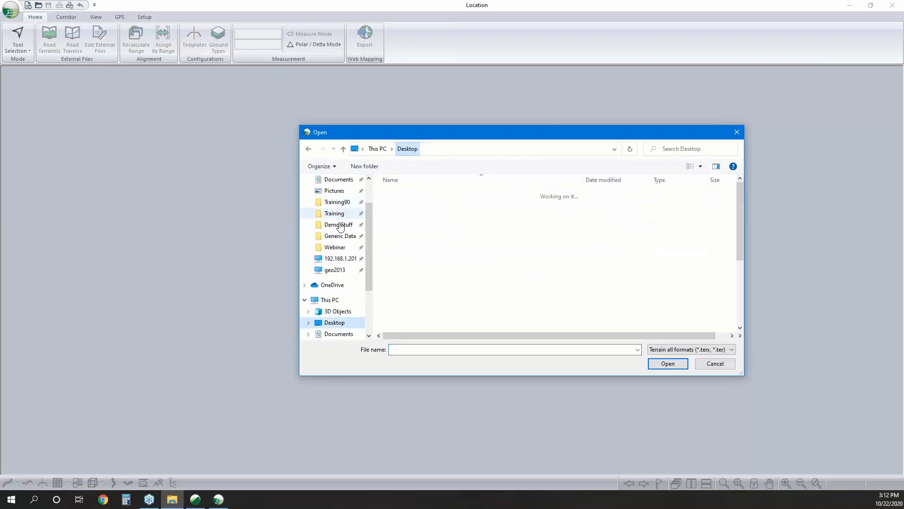
left_click(337, 247)
double_click(405, 223)
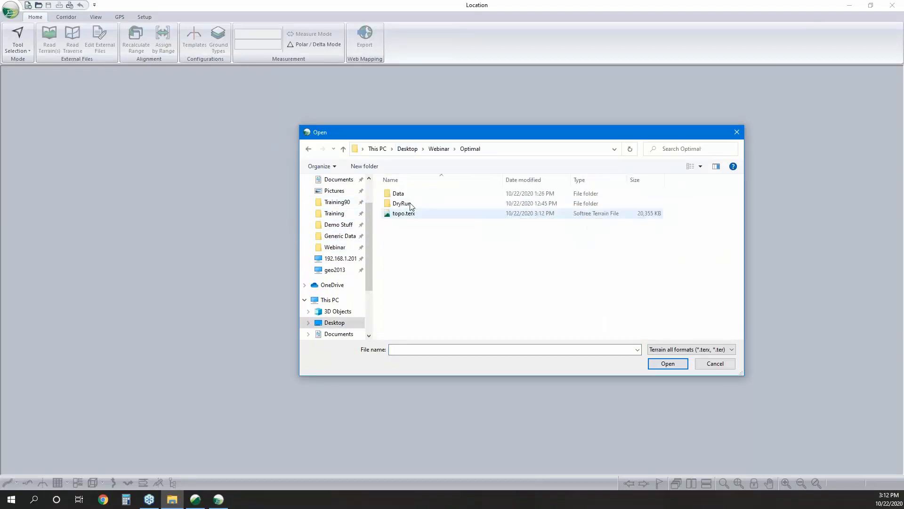
left_click(407, 215)
left_click(667, 366)
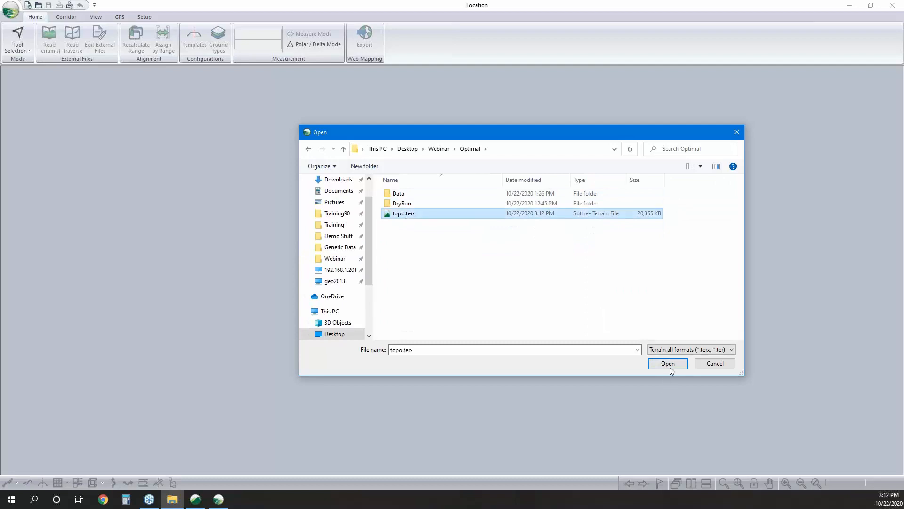
- Create the design with terrain feature PLine-0 as the initial alignment and the default standard template for the cross-section
left_click(513, 308)
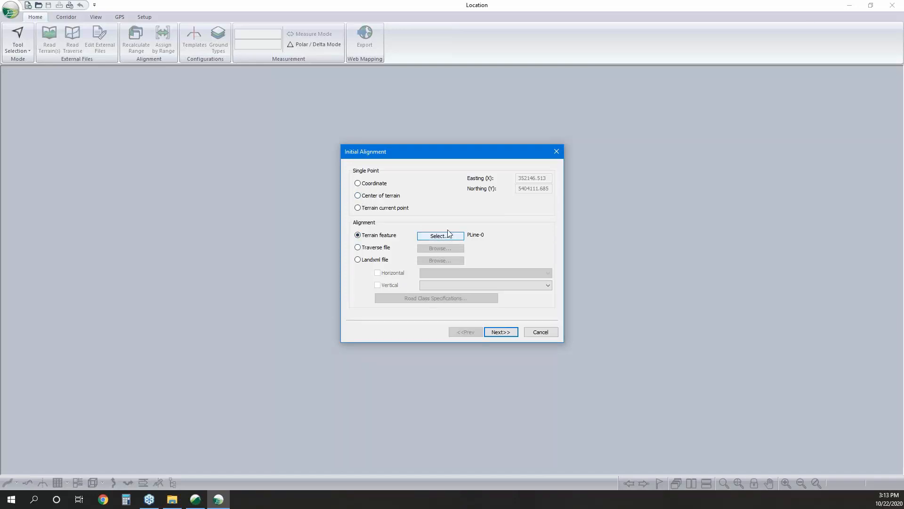
left_click(500, 332)
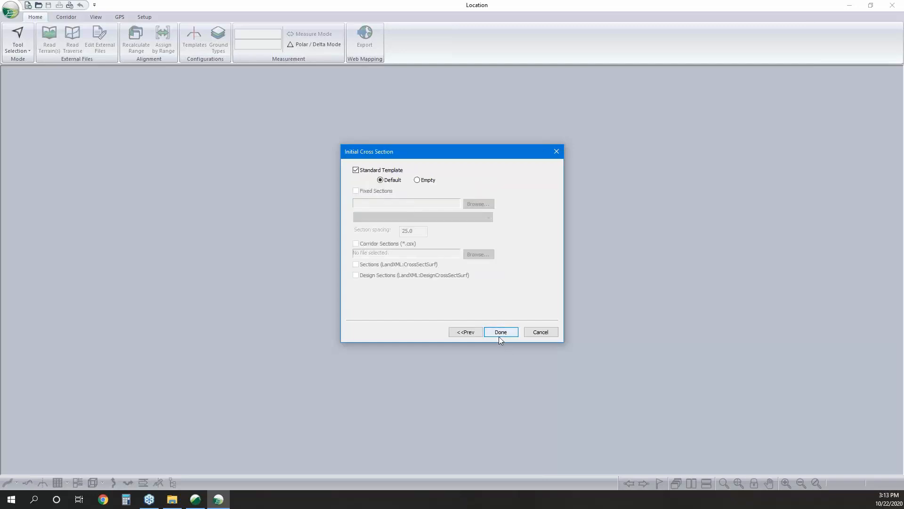
left_click(499, 335)
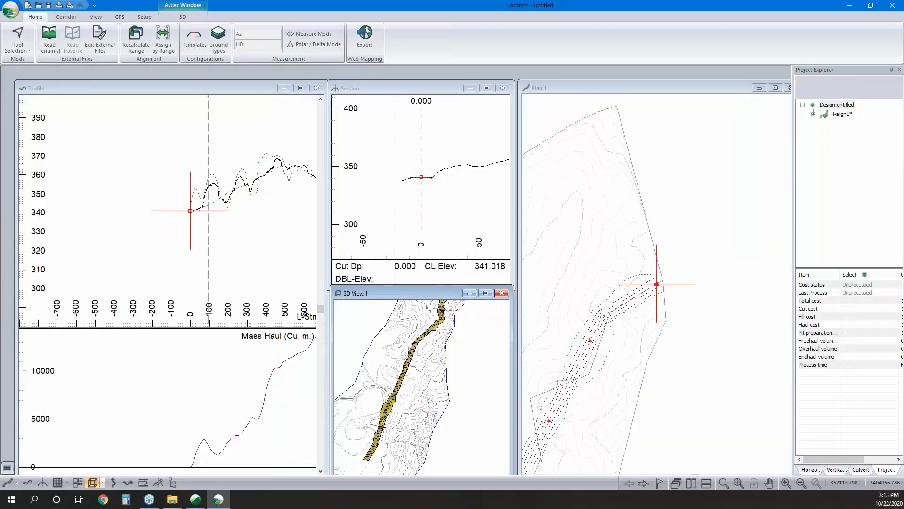
- Examine the new alignment in the plan view and its ground profile and cross-sections at several stations
left_click(653, 277)
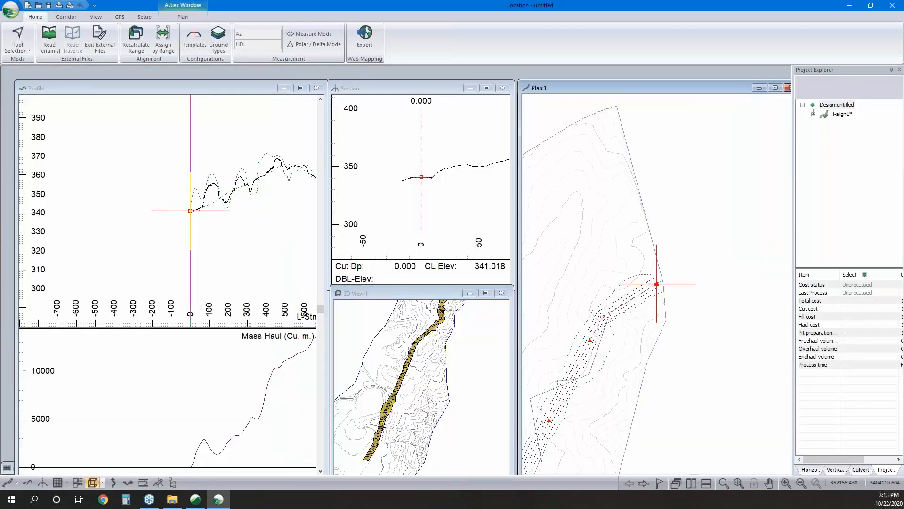
scroll(620, 303, "down", 3)
scroll(637, 285, "up", 2)
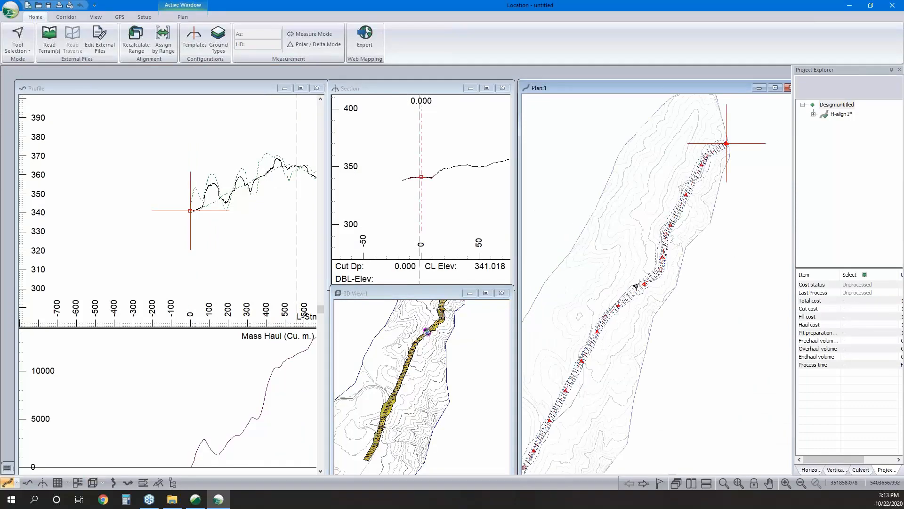
scroll(610, 317, "up", 1)
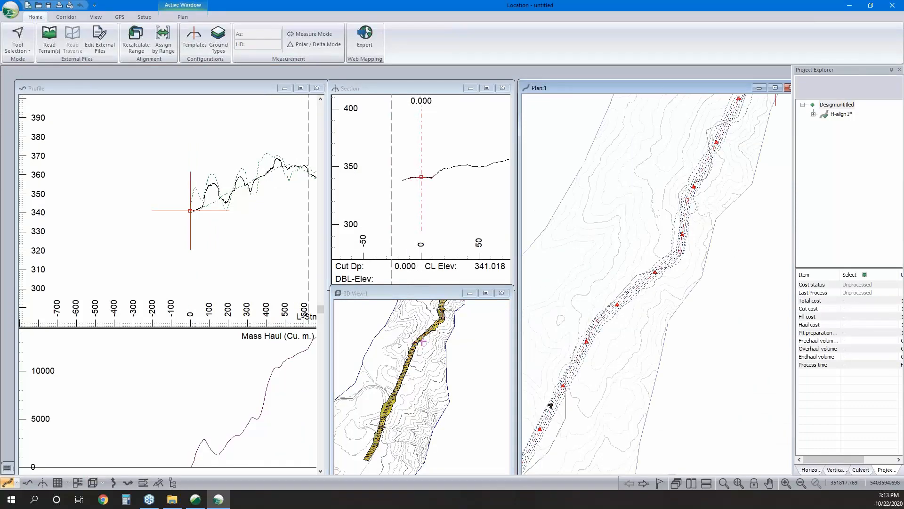
left_click(226, 212)
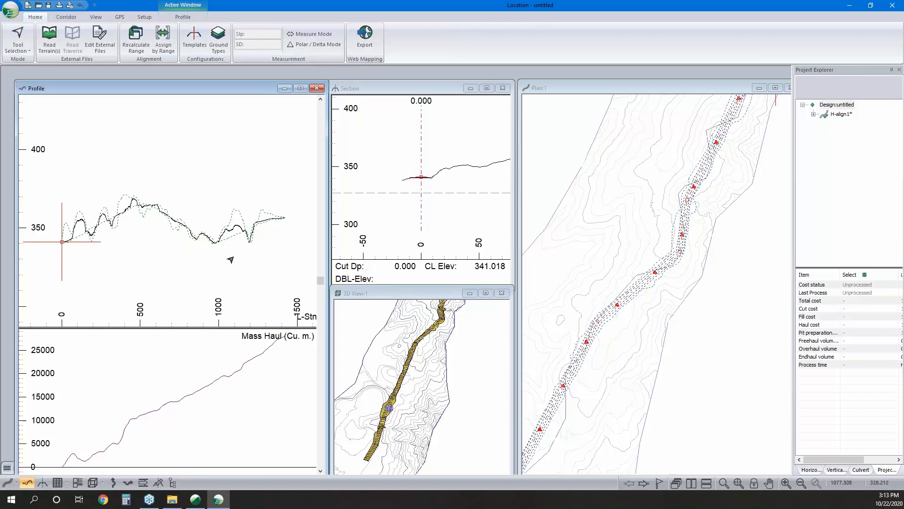
left_click(197, 239)
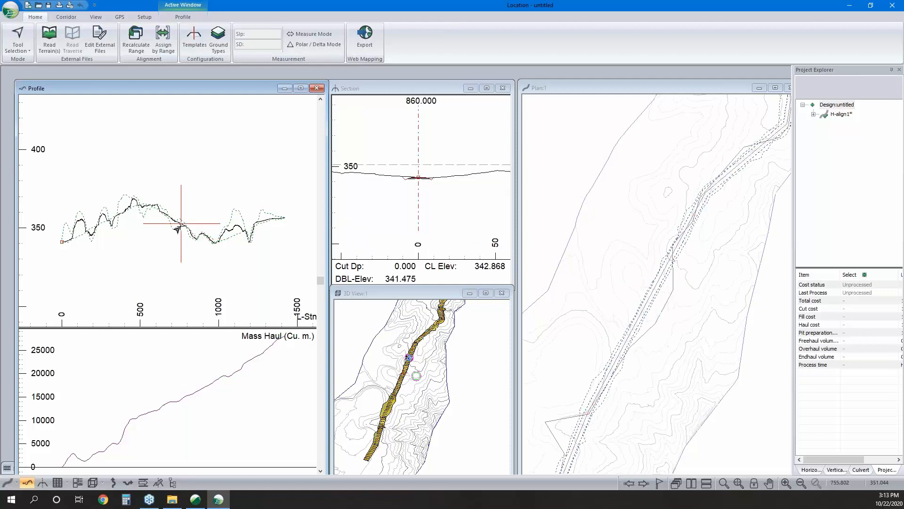
left_click(181, 222)
mouse_move(79, 210)
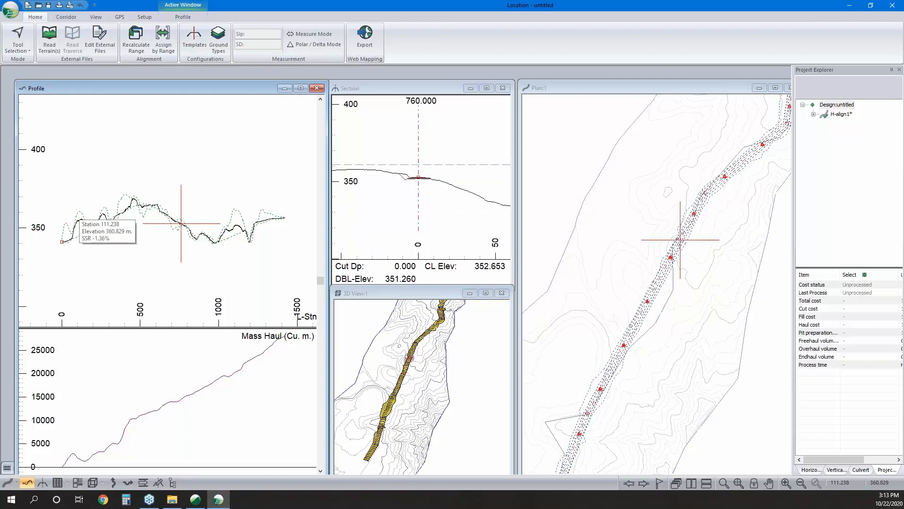
right_click(73, 241)
left_click(97, 248)
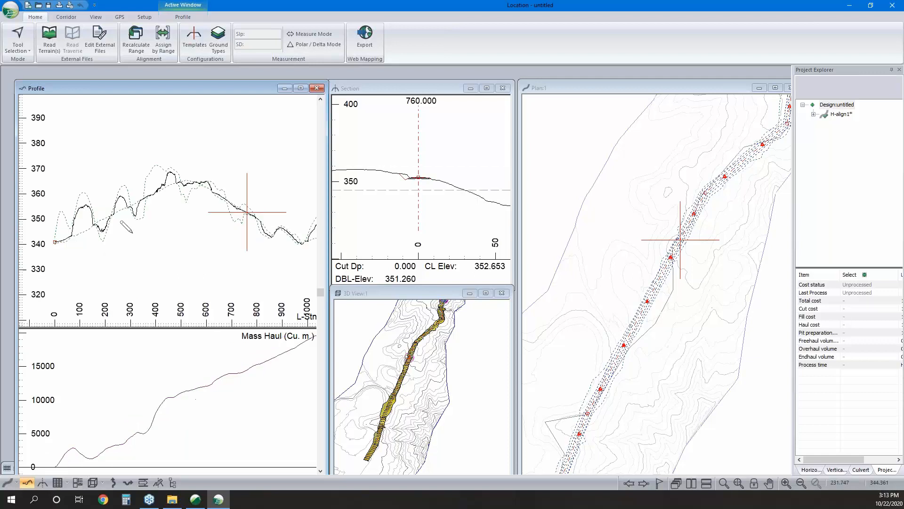
- Apply circular horizontal curves with a 60 km/hr design speed and radius 120 at the intersection points near stations 1156 and 652
left_click(811, 470)
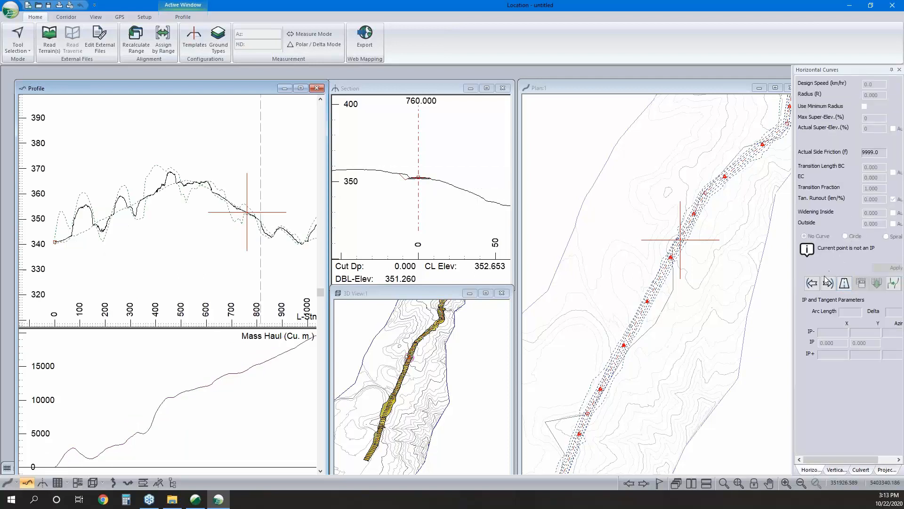
left_click(406, 339)
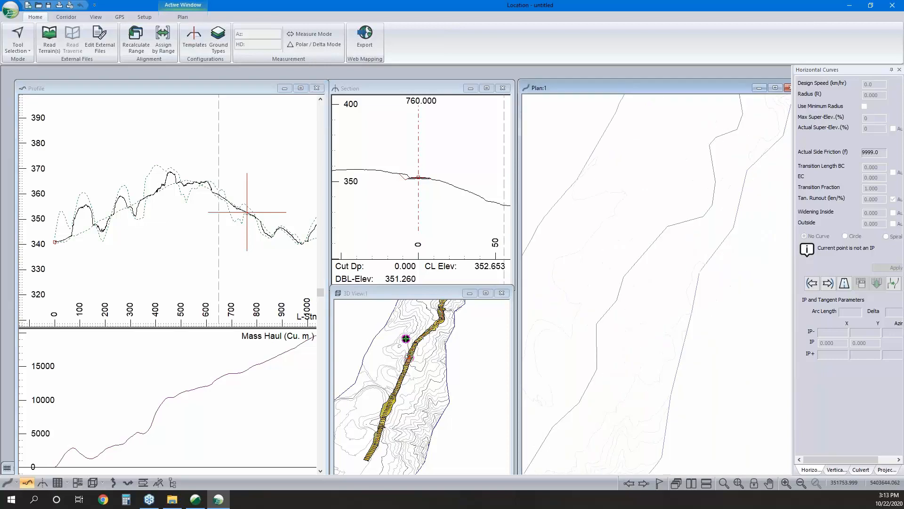
left_click(828, 283)
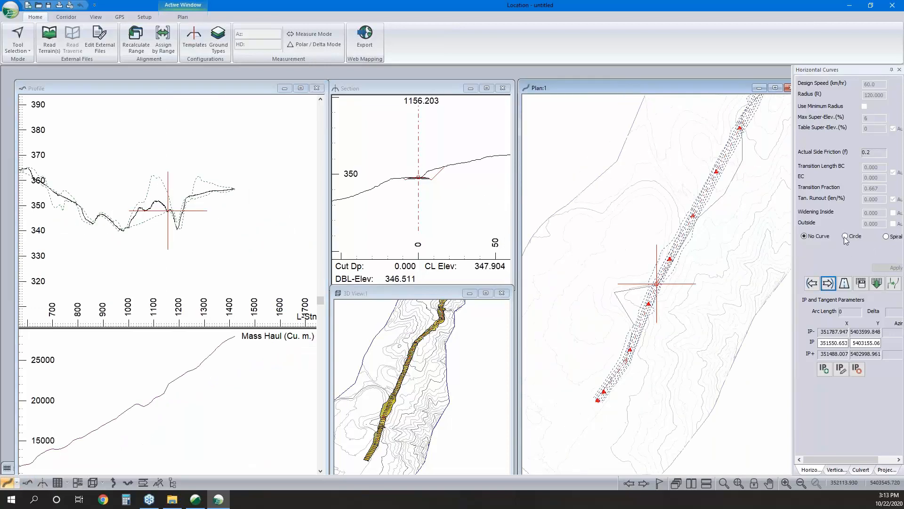
left_click(846, 237)
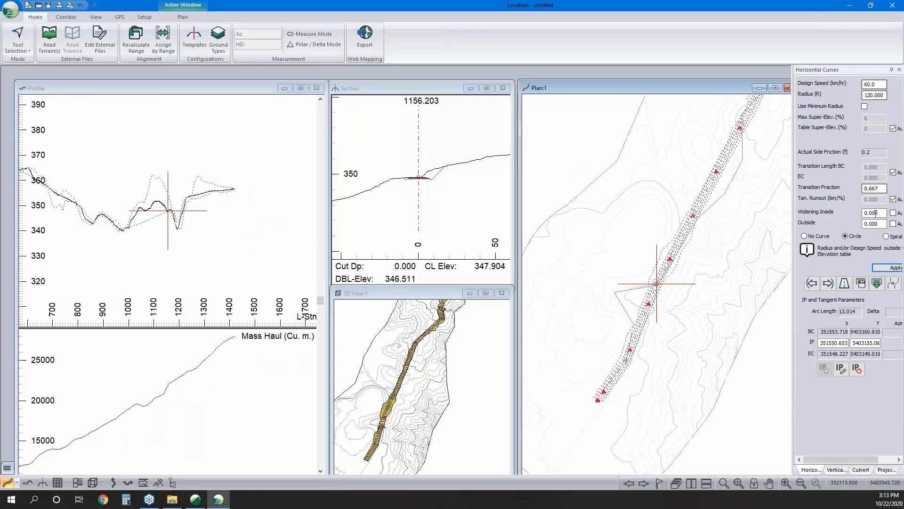
left_click(887, 267)
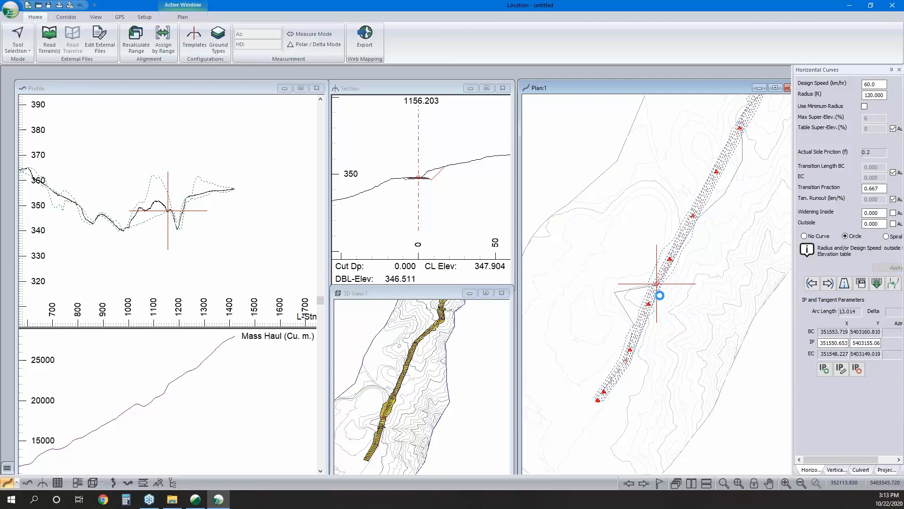
left_click(811, 284)
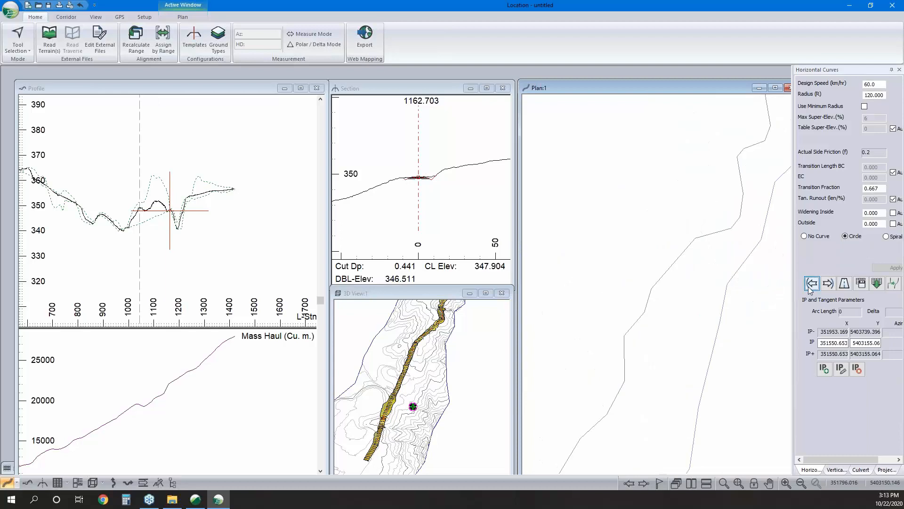
left_click(865, 238)
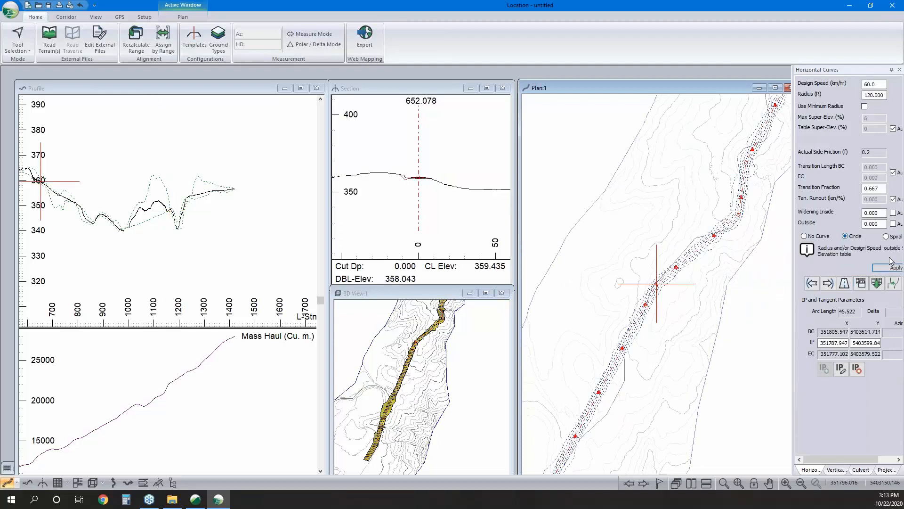
left_click(888, 268)
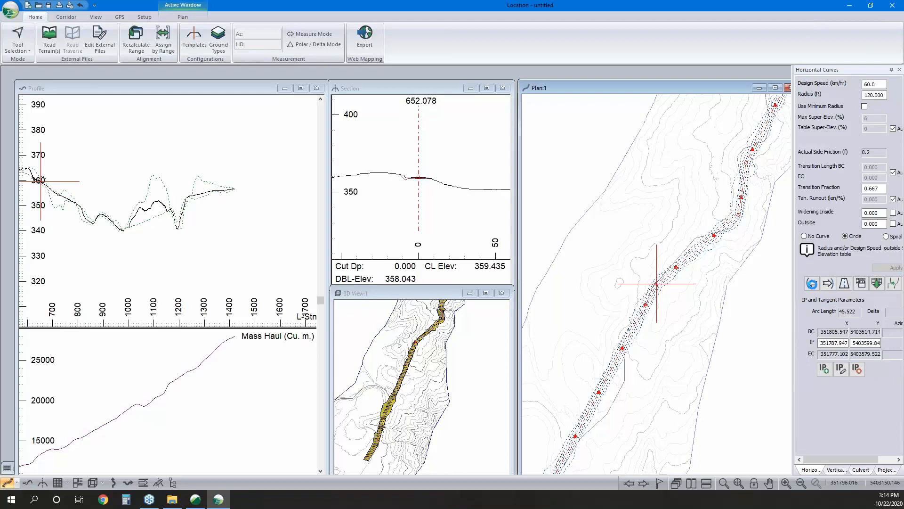
- Go back to the intersection point near station 436 and auto-generate horizontal curves over the whole station range
left_click(812, 283)
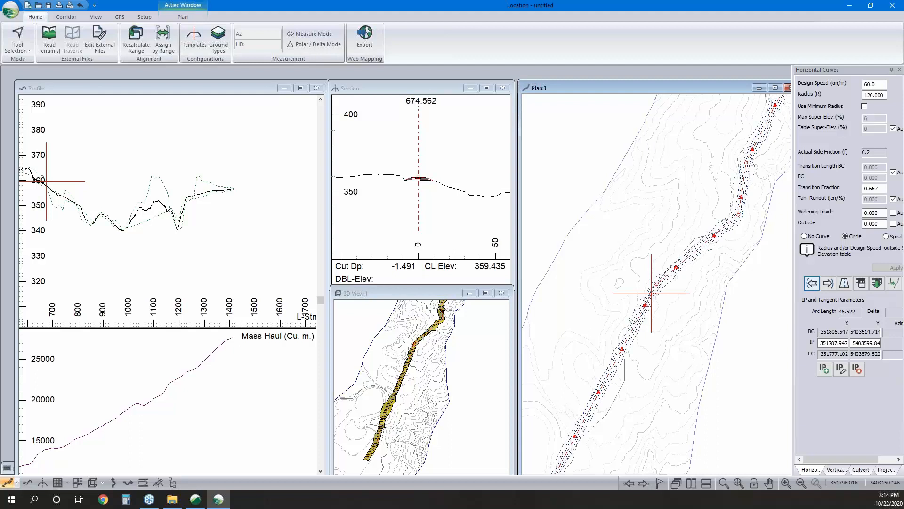
left_click(739, 215)
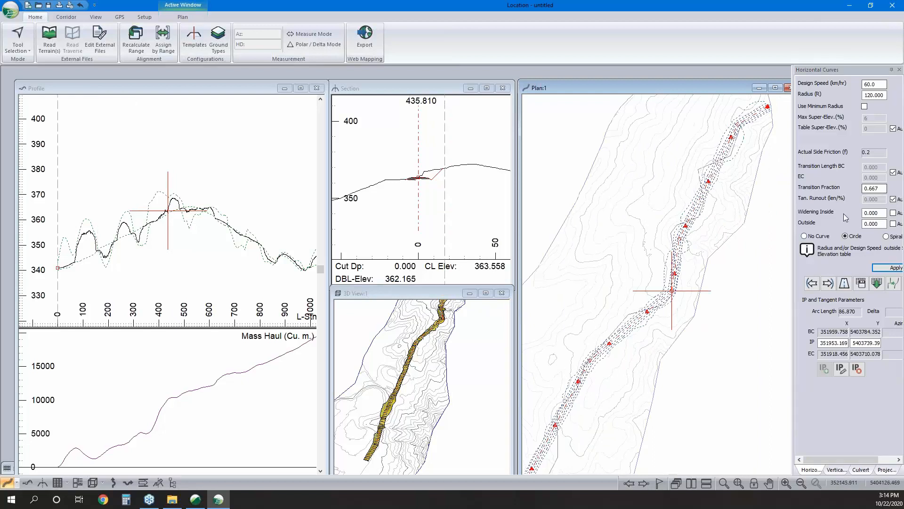
left_click(894, 283)
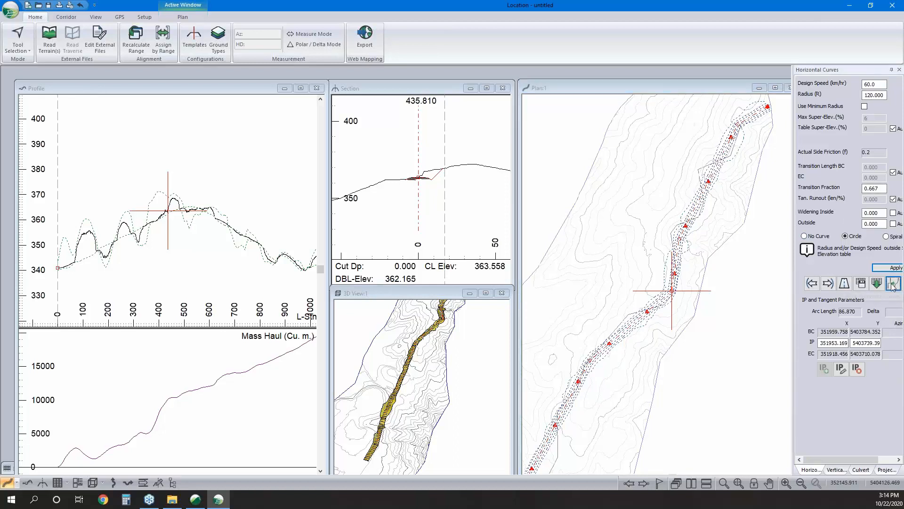
left_click(894, 284)
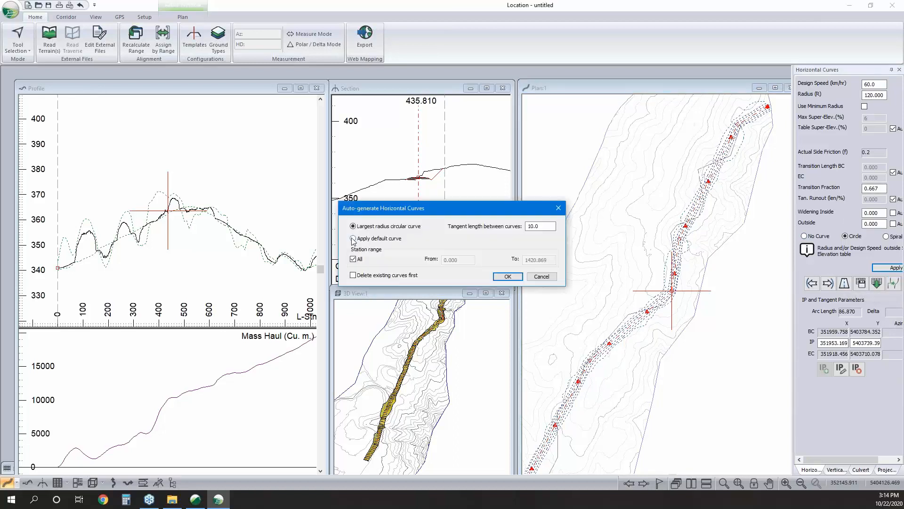
left_click(507, 276)
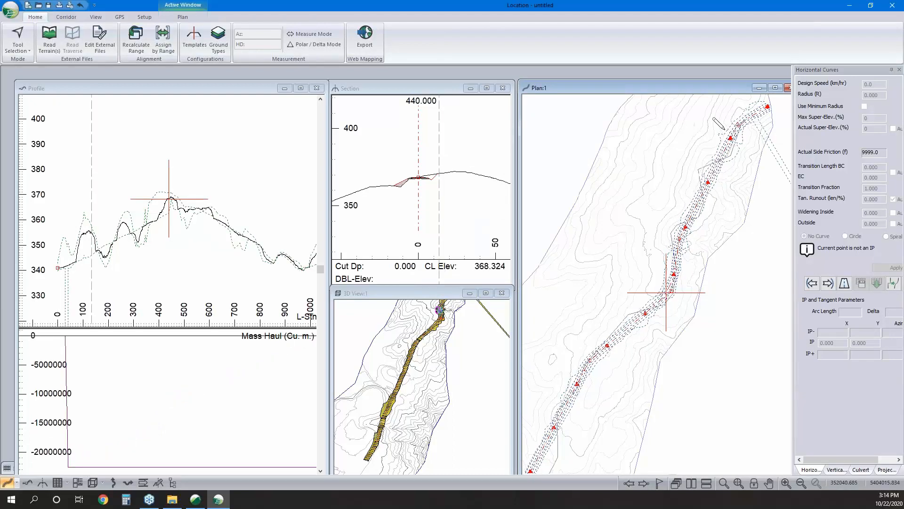
- Start the vertical alignment in the profile with intersection points near the route start and at about station 491, elevation 366
middle_click_drag(754, 116, 689, 249)
left_click(688, 249)
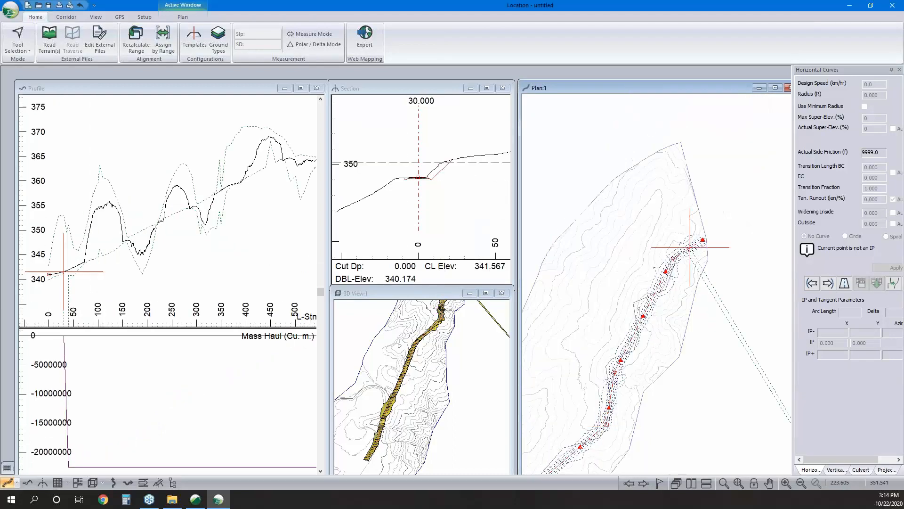
middle_click_drag(648, 176, 638, 156)
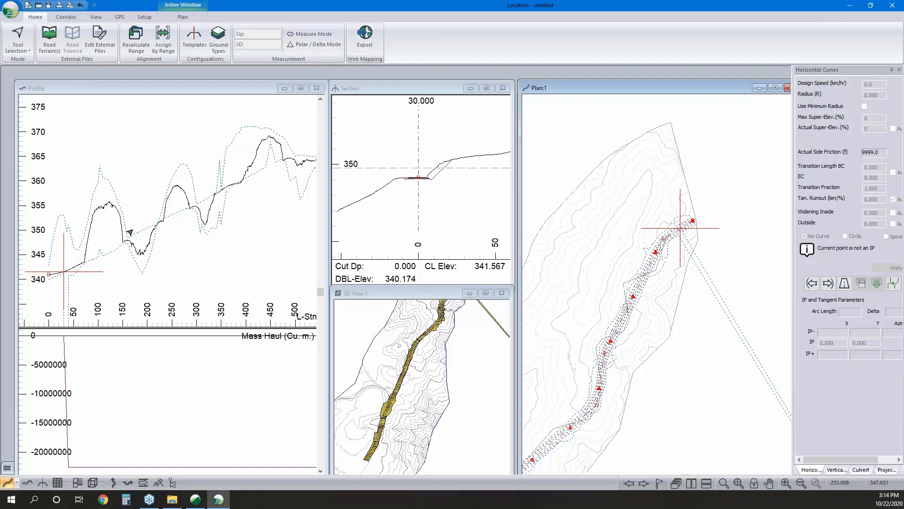
scroll(123, 212, "down", 1)
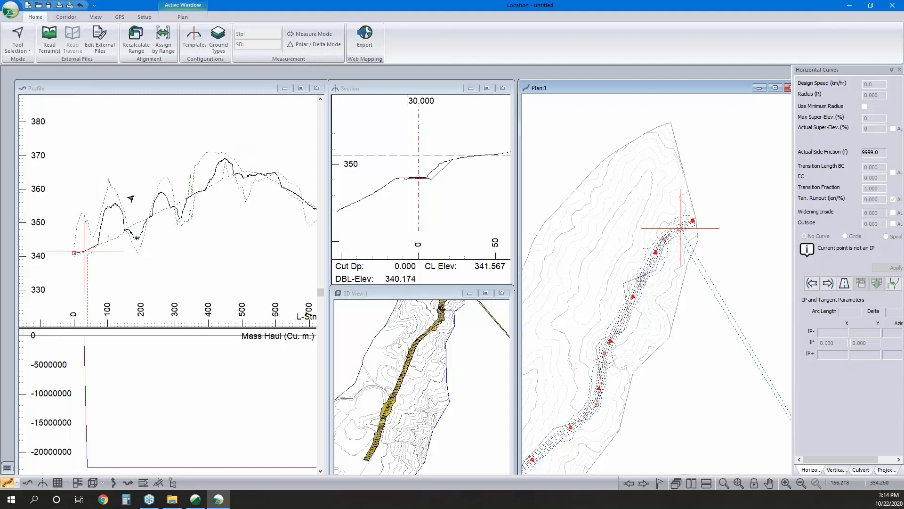
right_click(130, 198)
left_click(141, 210)
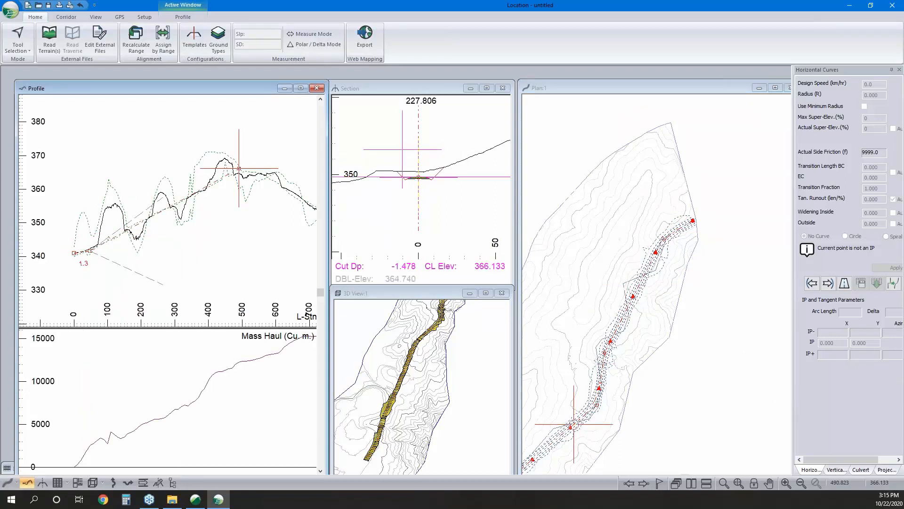
left_click(238, 168)
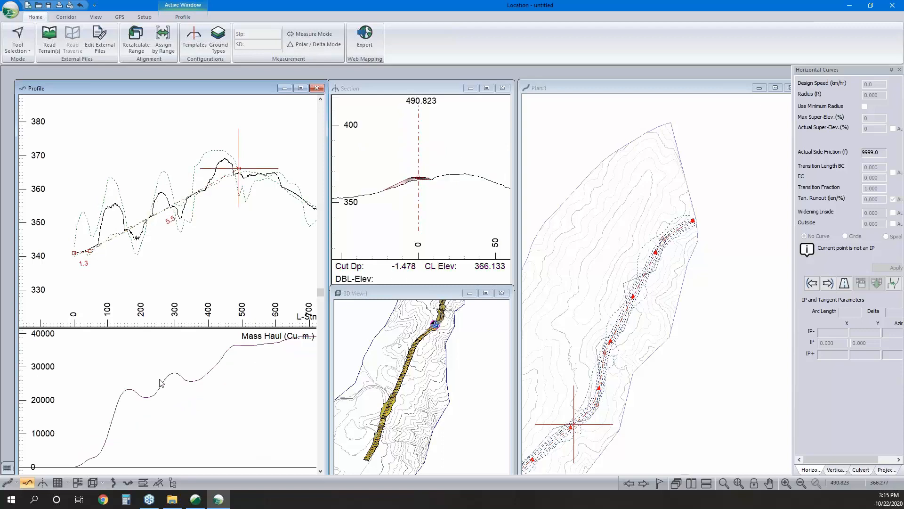
- Continue the vertical alignment with points at about station 960, elevation 342, station 1202, elevation 353, and station 1415, elevation 357
middle_click_drag(240, 204, 152, 227)
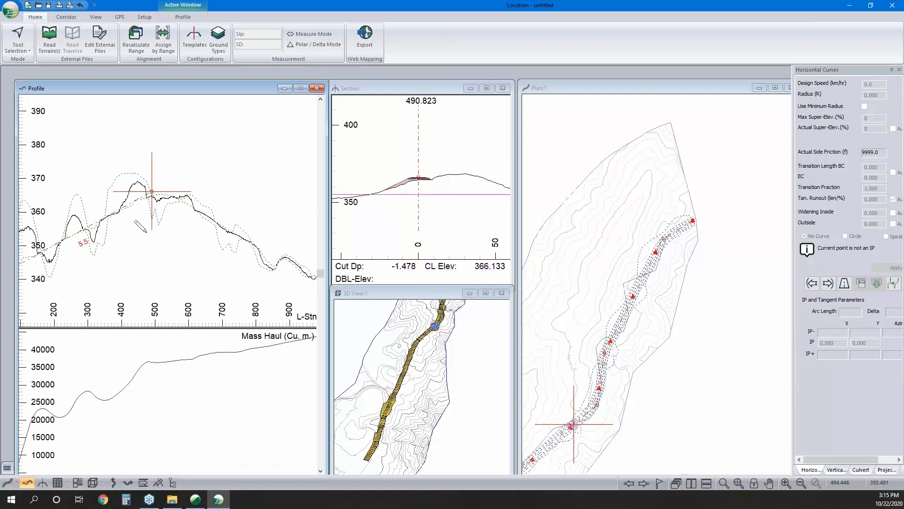
scroll(146, 232, "down", 2)
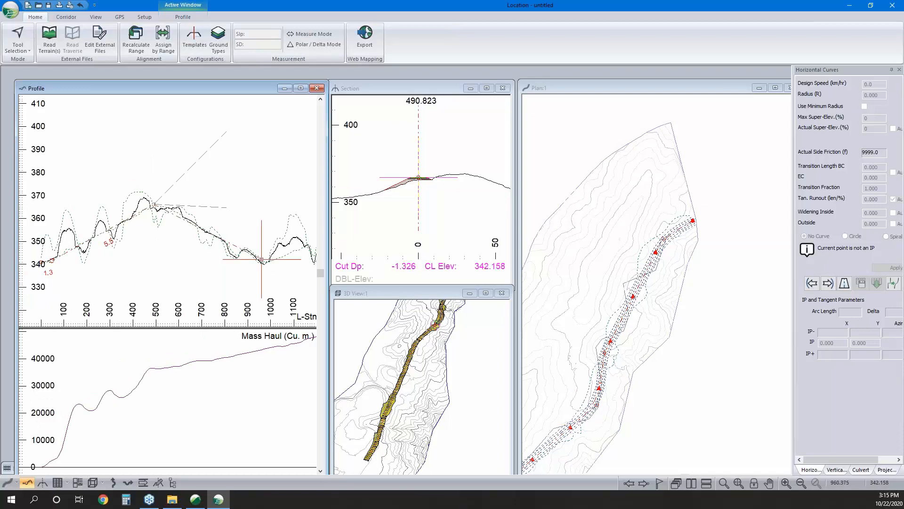
left_click(262, 259)
middle_click_drag(262, 259, 178, 269)
scroll(178, 269, "down", 1)
left_click(219, 250)
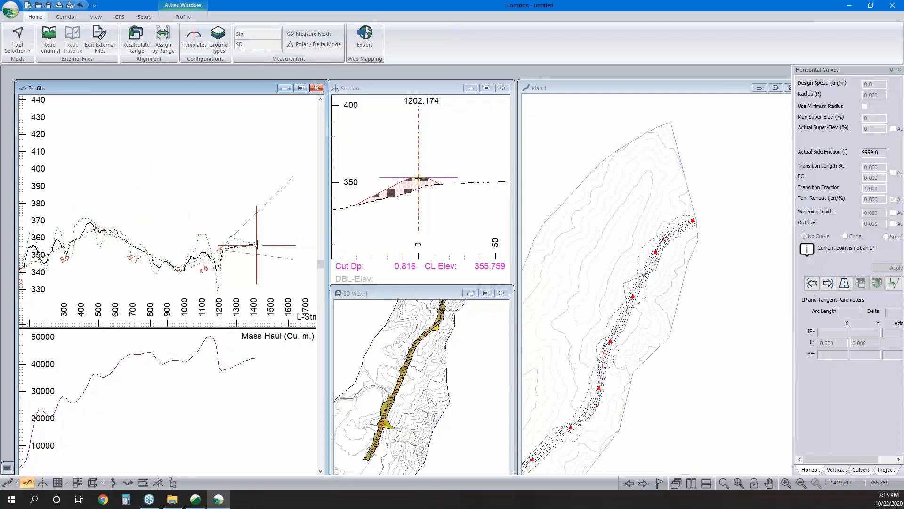
left_click(257, 244)
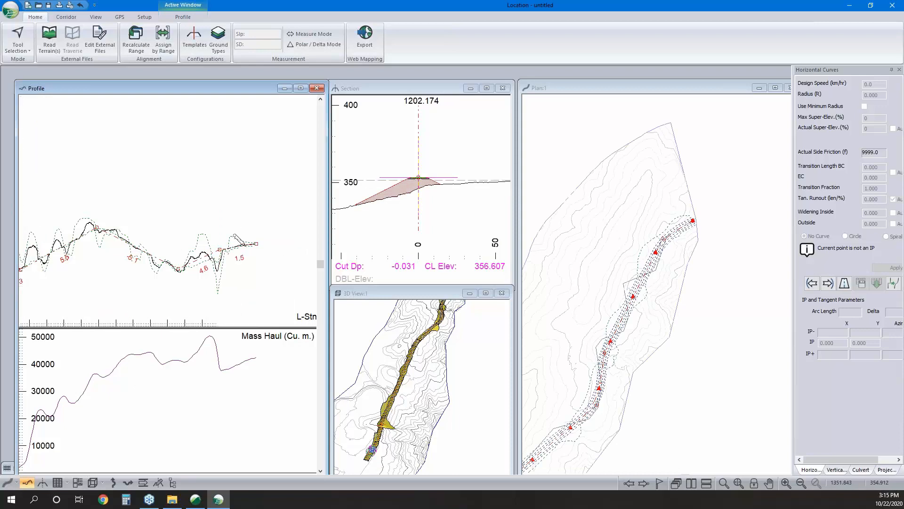
right_click(226, 219)
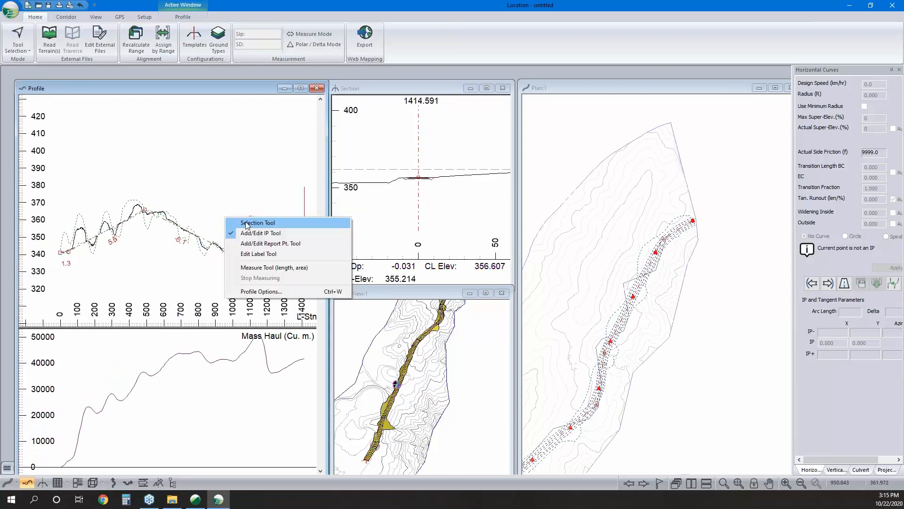
left_click(246, 222)
- Apply a parabolic vertical curve with a parabolic rate K of 18 at the intersection point at station 1202
left_click(833, 470)
left_click(814, 196)
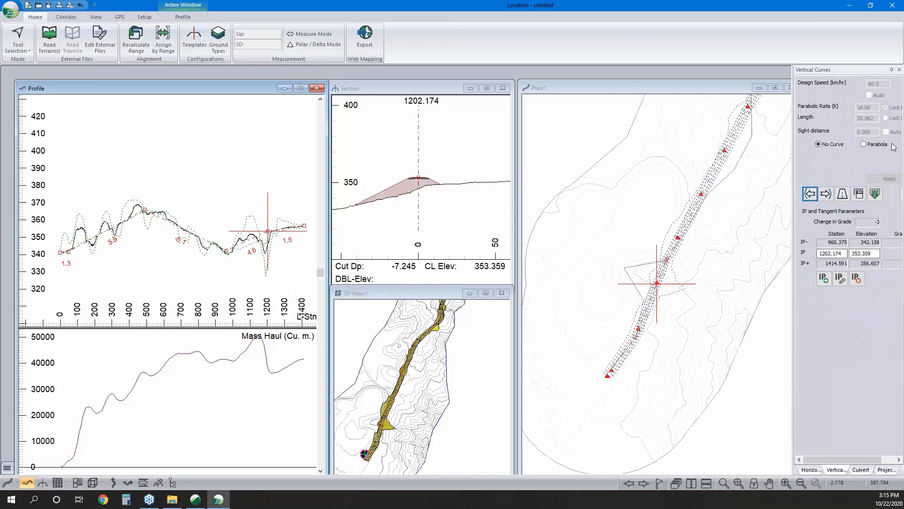
left_click(885, 179)
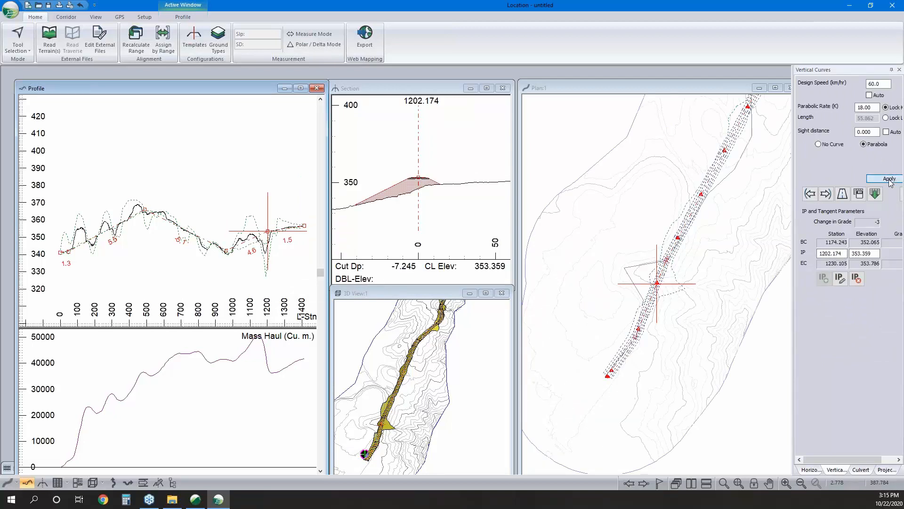
- Apply parabolic vertical curves with a parabolic rate K of 18 at the intersection points near stations 960, 491 and 47
left_click(810, 194)
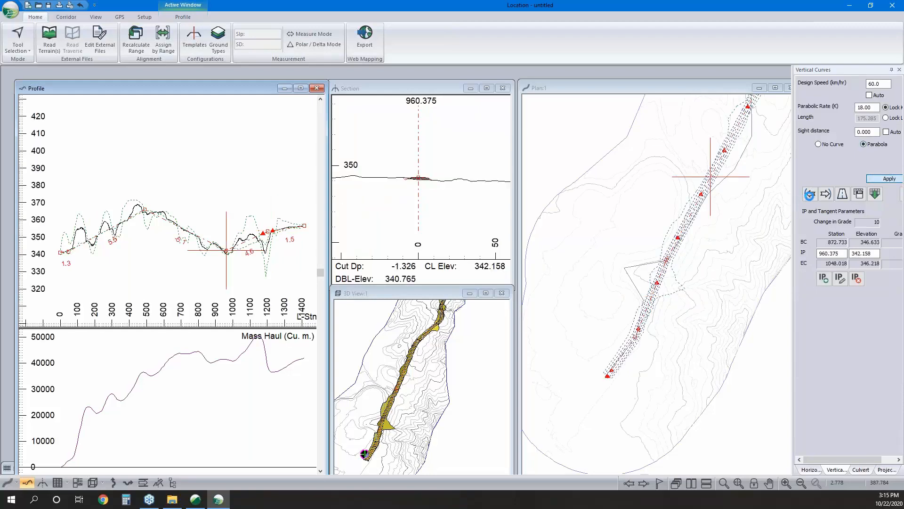
left_click(810, 194)
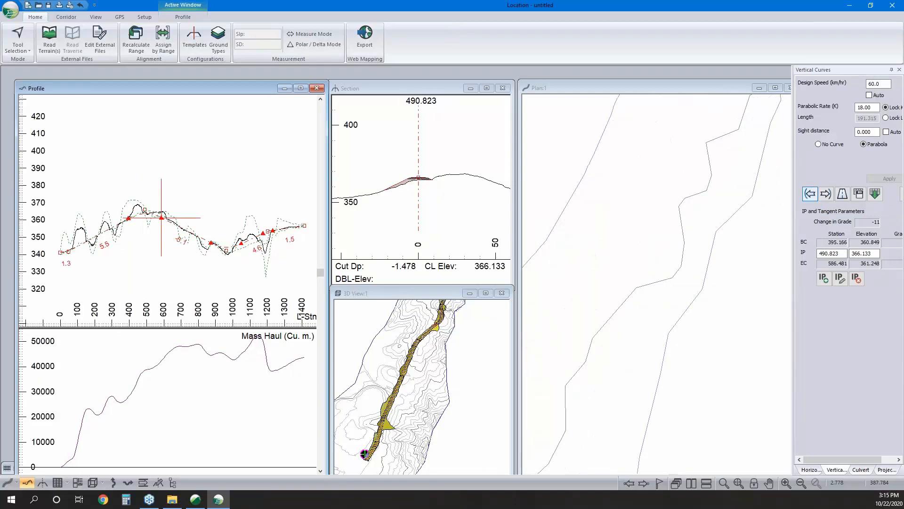
left_click(810, 193)
left_click(864, 144)
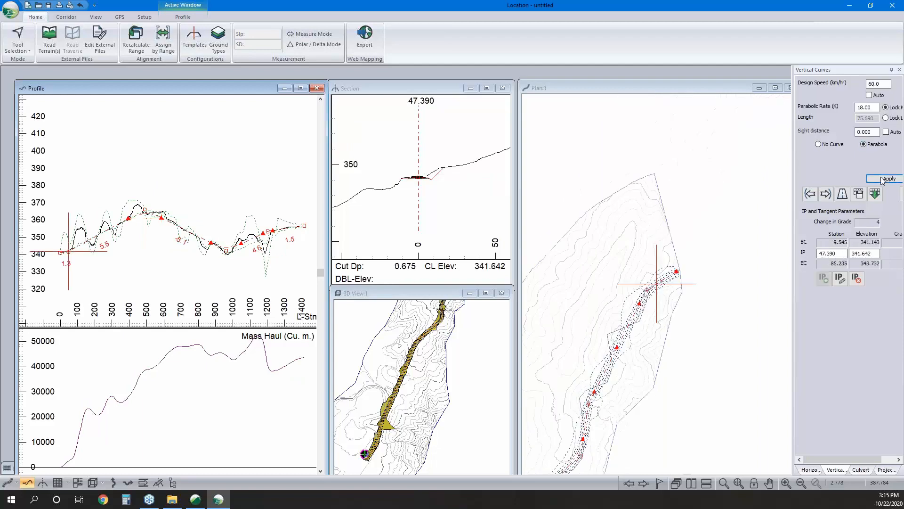
left_click(878, 179)
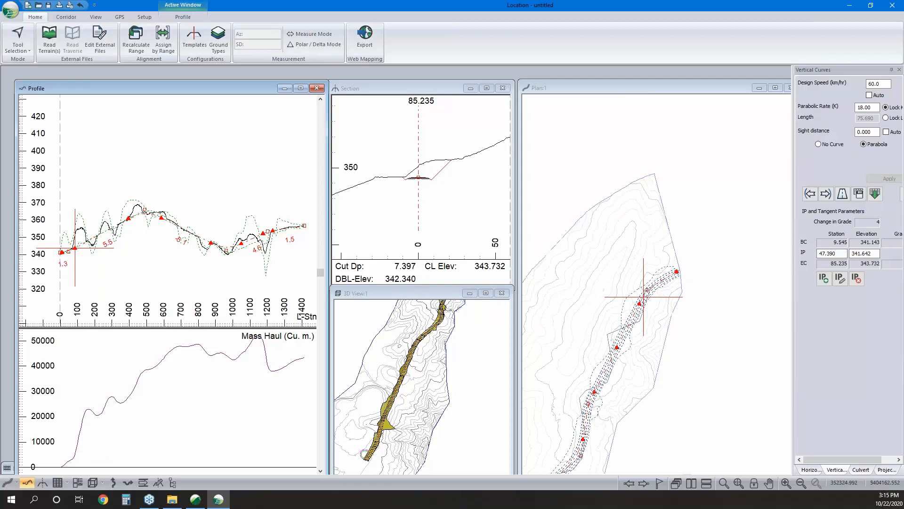
- Move the profile's crest intersection point near station 491 to about station 553, elevation 369.5
right_click(115, 247)
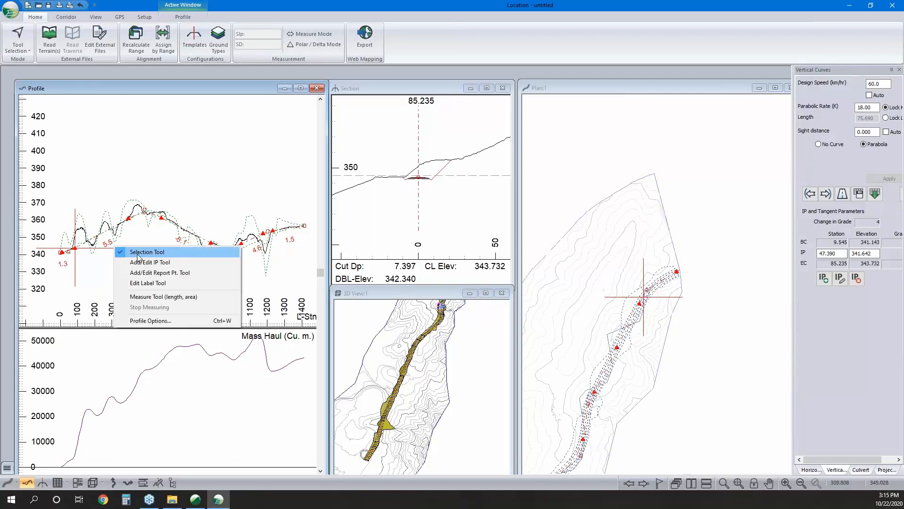
left_click(137, 255)
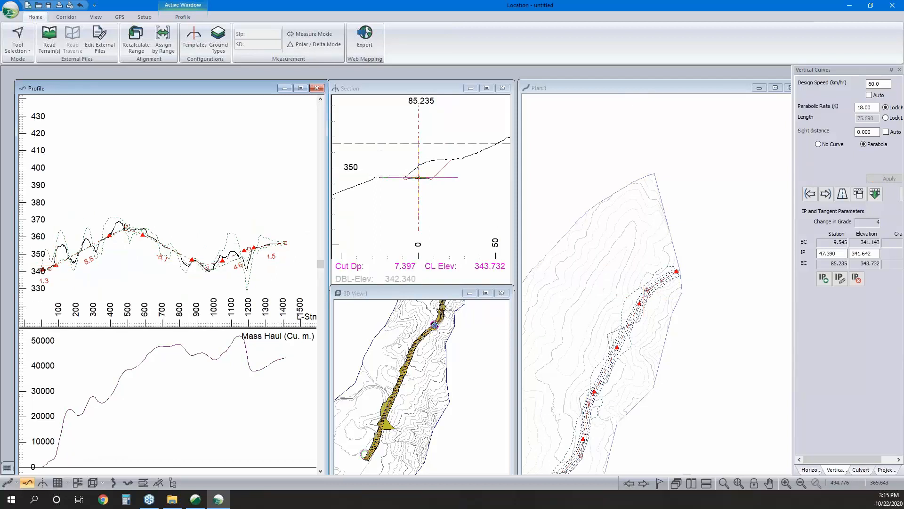
left_click(136, 221)
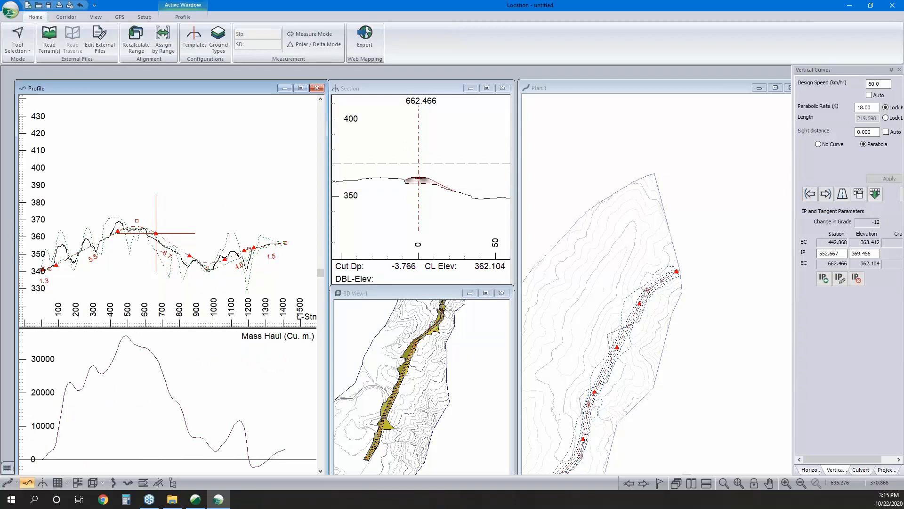
mouse_move(129, 253)
middle_mouse_down()
mouse_move(160, 235)
mouse_move(85, 246)
middle_mouse_up()
- Show the design's alignments in the Project Explorer and recalculate the entire station range with Re-Cost enabled
left_click(887, 469)
left_click(814, 114)
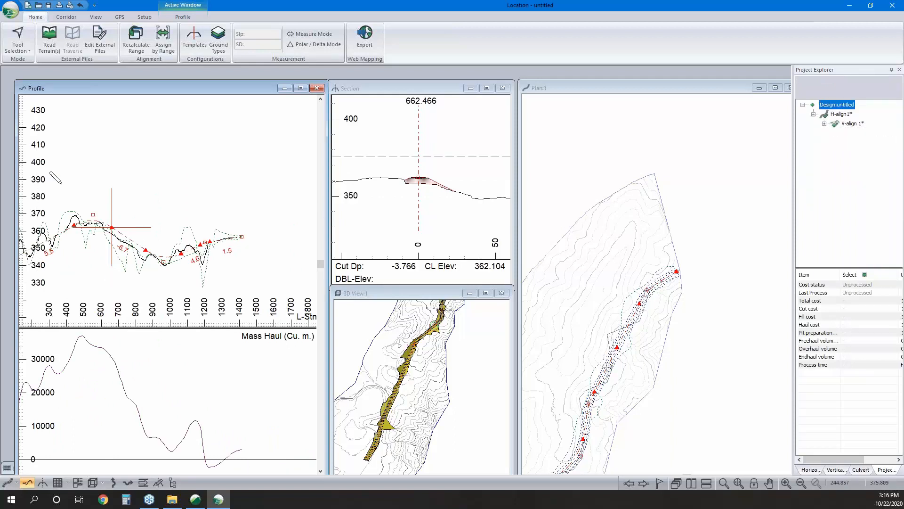
mouse_move(104, 190)
middle_mouse_down()
mouse_move(131, 198)
mouse_move(155, 183)
middle_mouse_up()
right_click(168, 176)
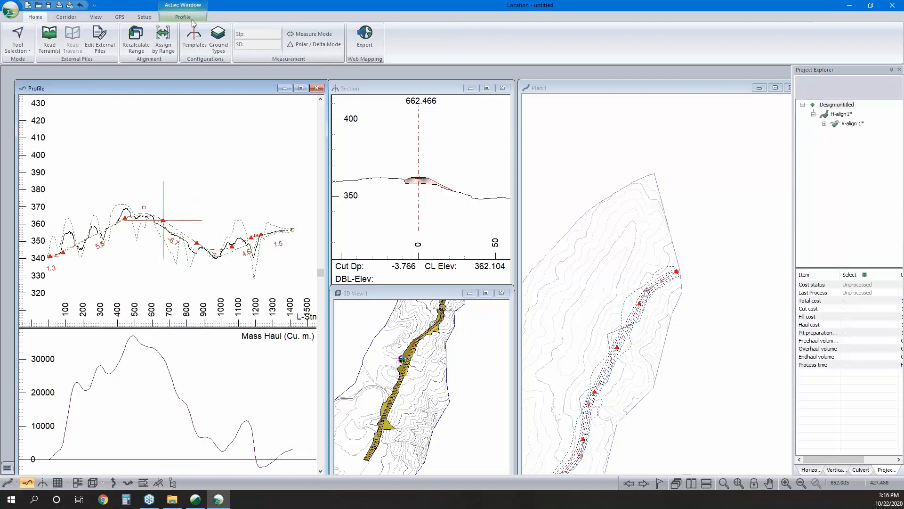
left_click(145, 29)
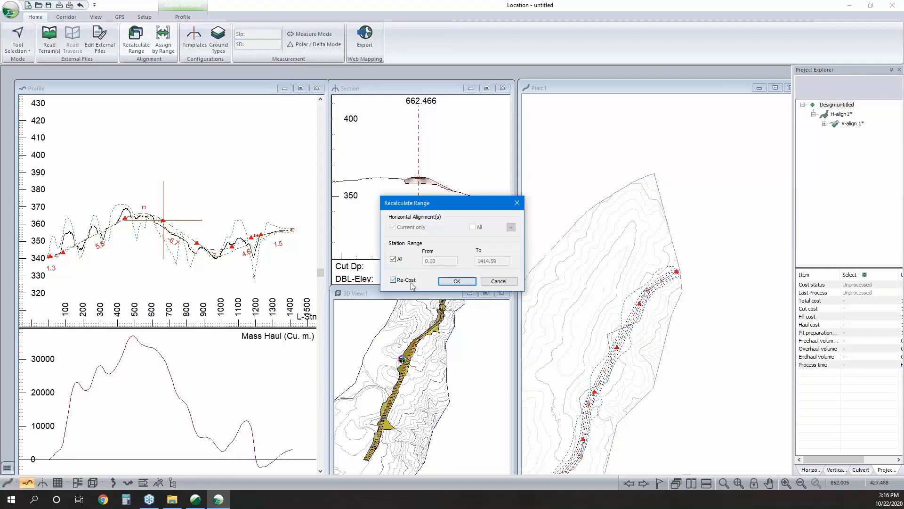
left_click(445, 282)
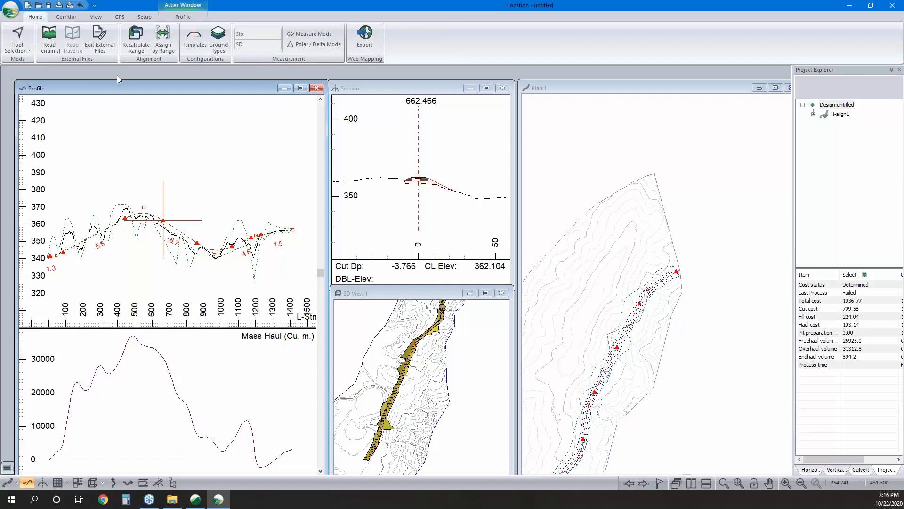
- Examine the excavation and embankment handling costs of the ground types, including Overburden and Solid Rock
left_click(228, 37)
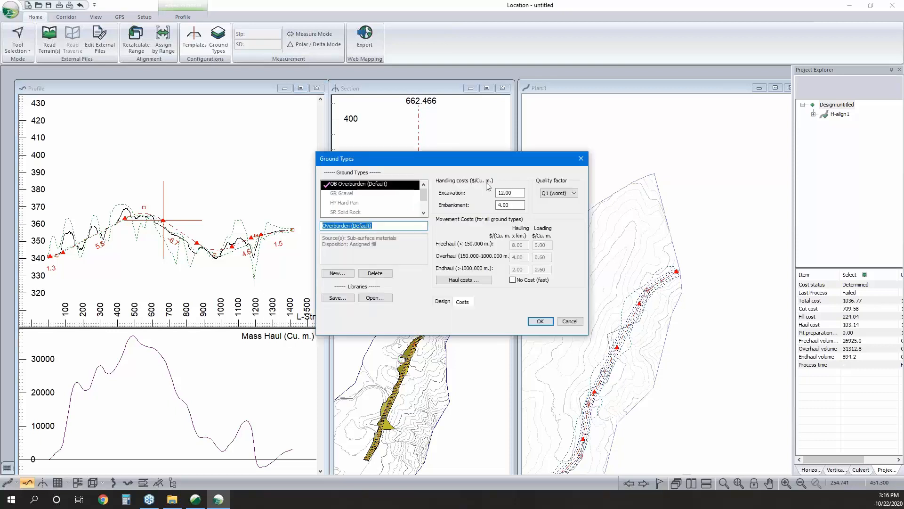
left_click(372, 202)
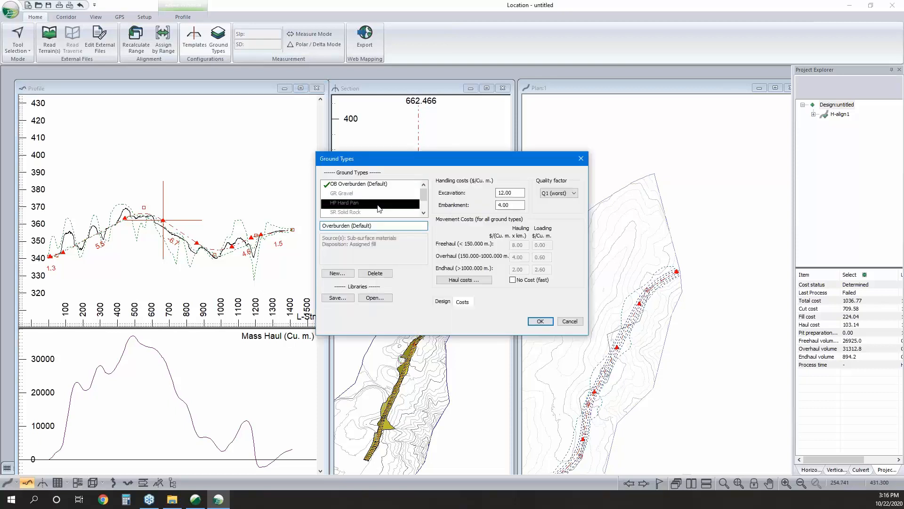
left_click(372, 184)
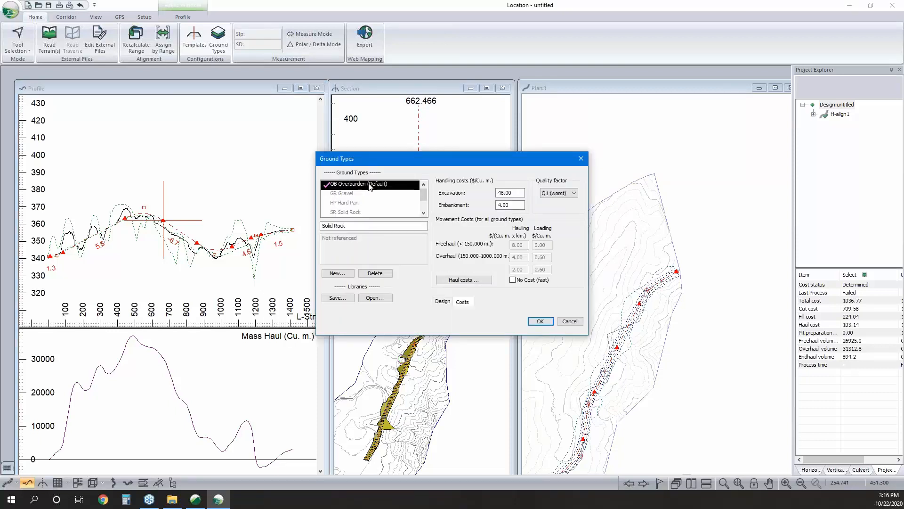
left_click(516, 193)
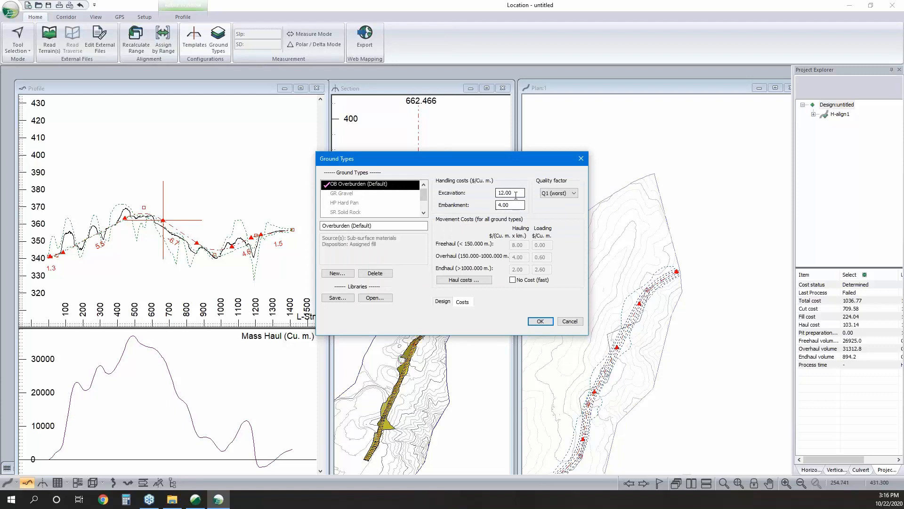
double_click(515, 194)
key("Tab")
- Review the haul cost settings and the remaining ground types, leaving all values as they are
left_click(464, 279)
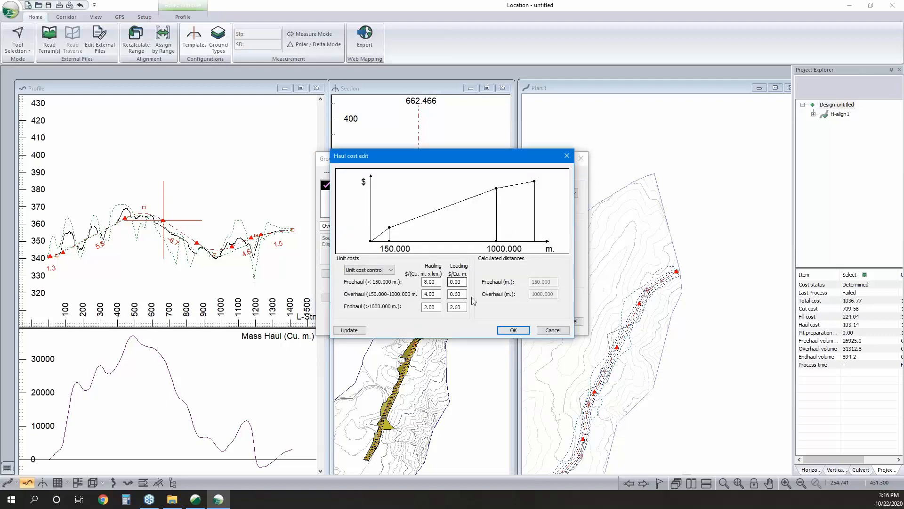
left_click(546, 330)
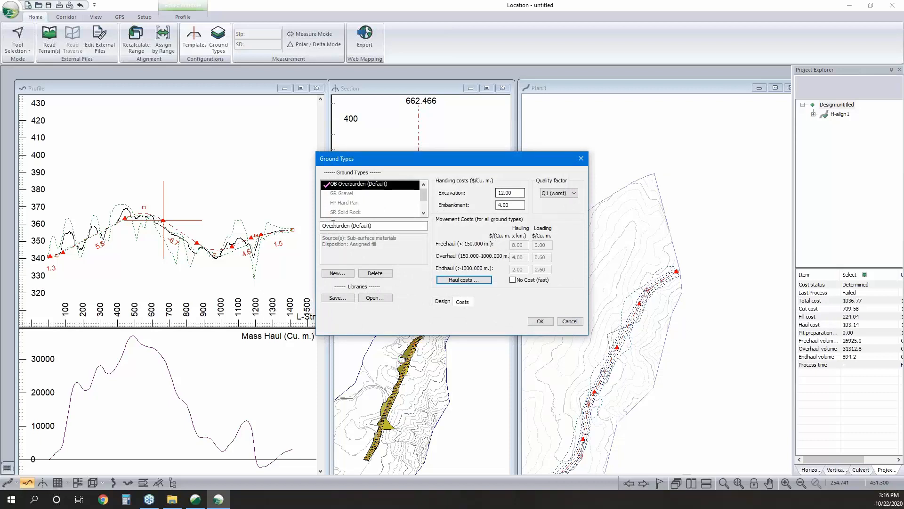
left_click(347, 202)
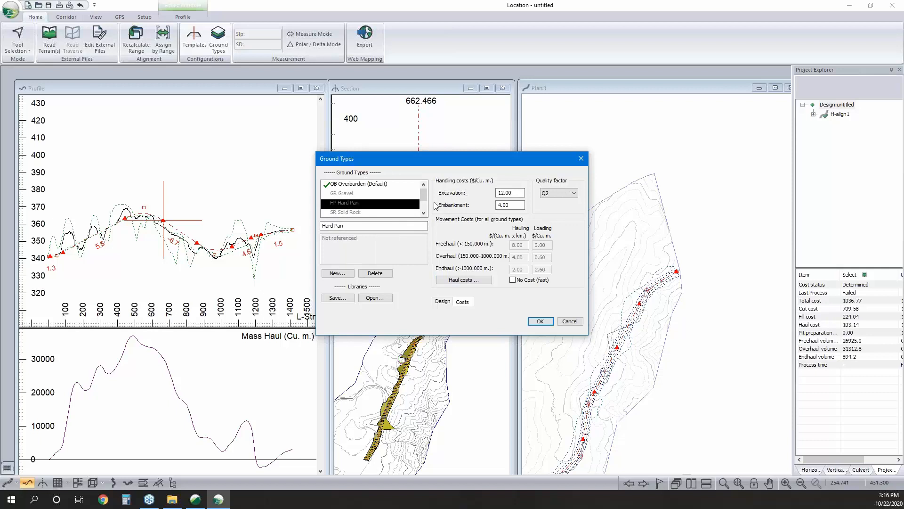
scroll(413, 202, "down", 1)
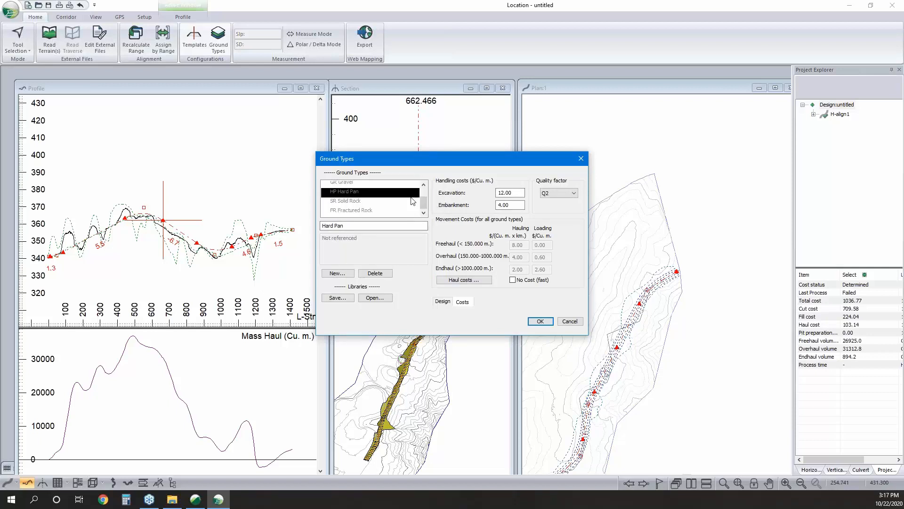
scroll(412, 201, "down", 1)
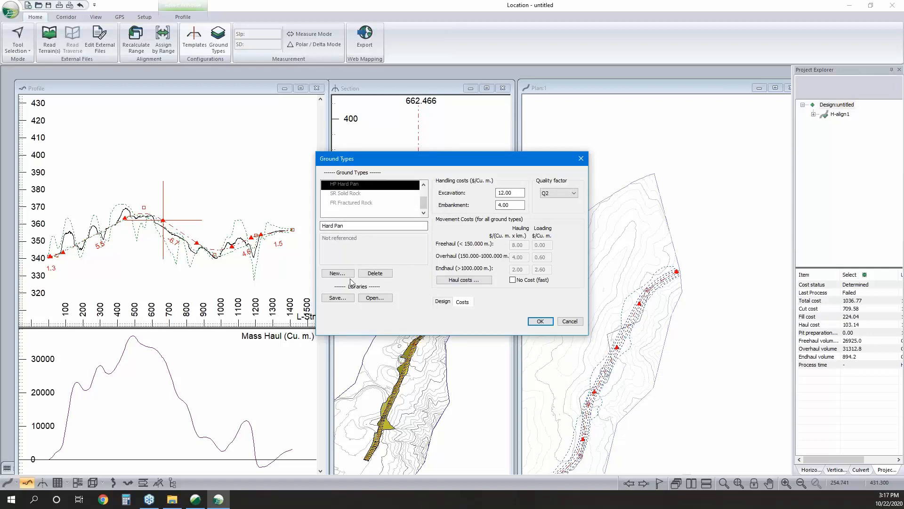
left_click(565, 321)
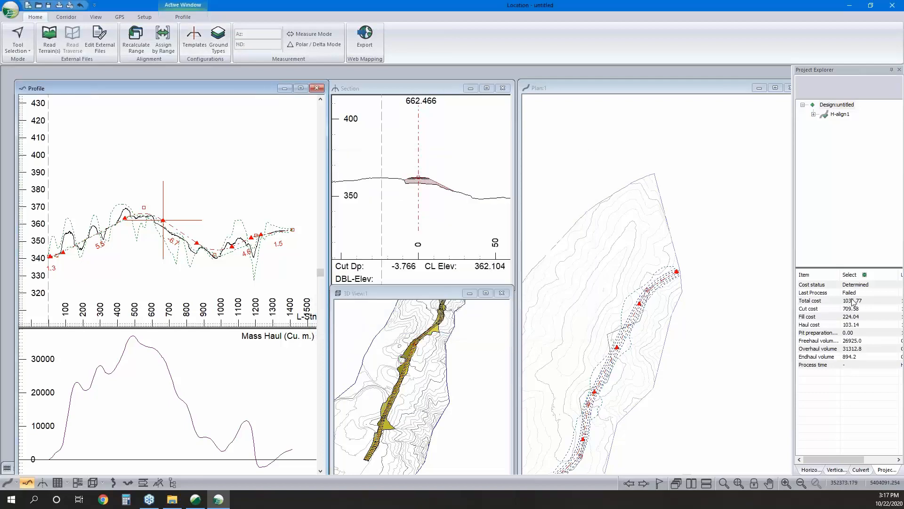
- Widen the Project Explorer to show the cost units and expand H-align1 down to its vertical alignment
left_click_drag(793, 275, 727, 286)
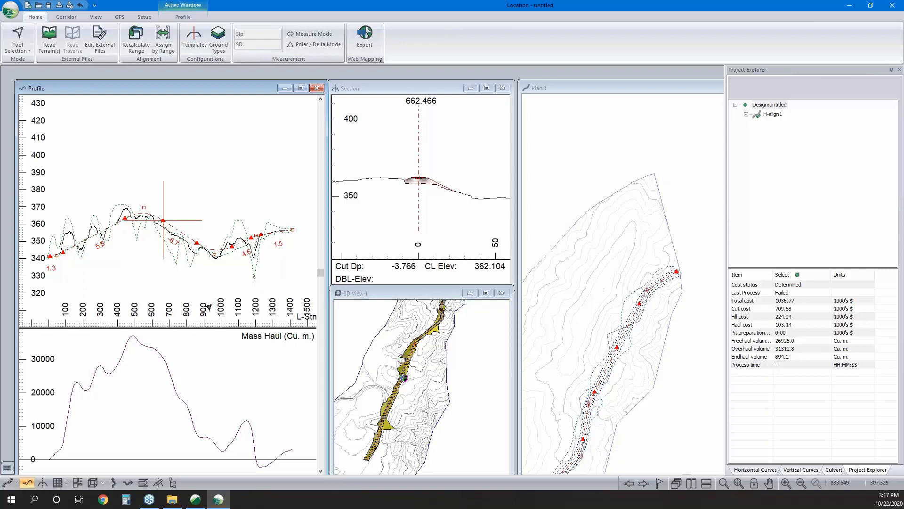
left_click(746, 114)
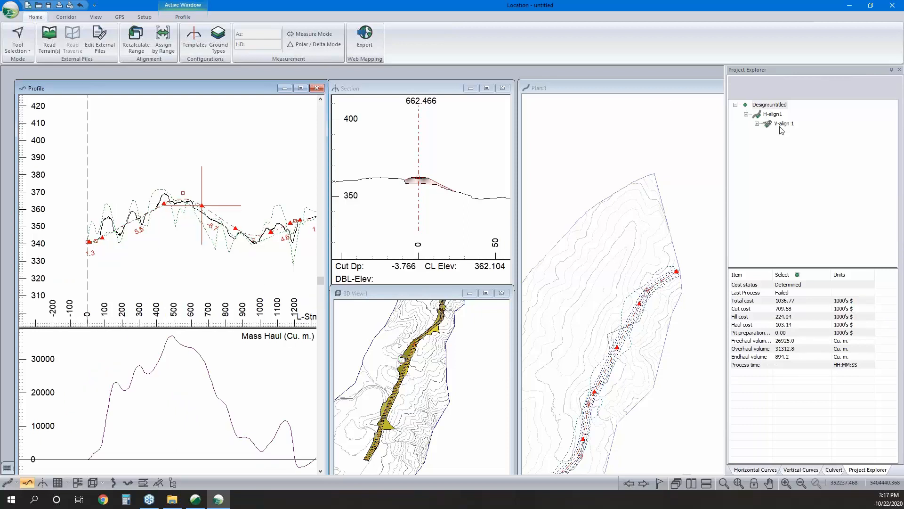
right_click(779, 127)
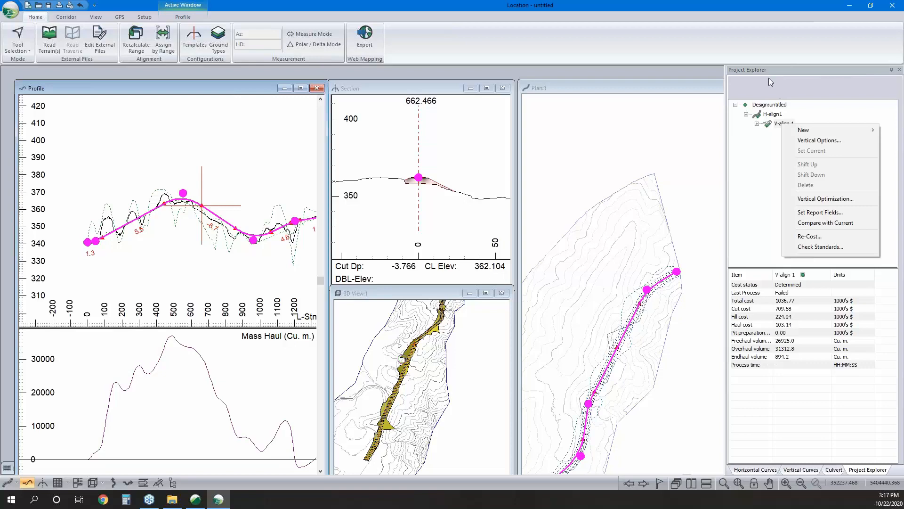
left_click(813, 141)
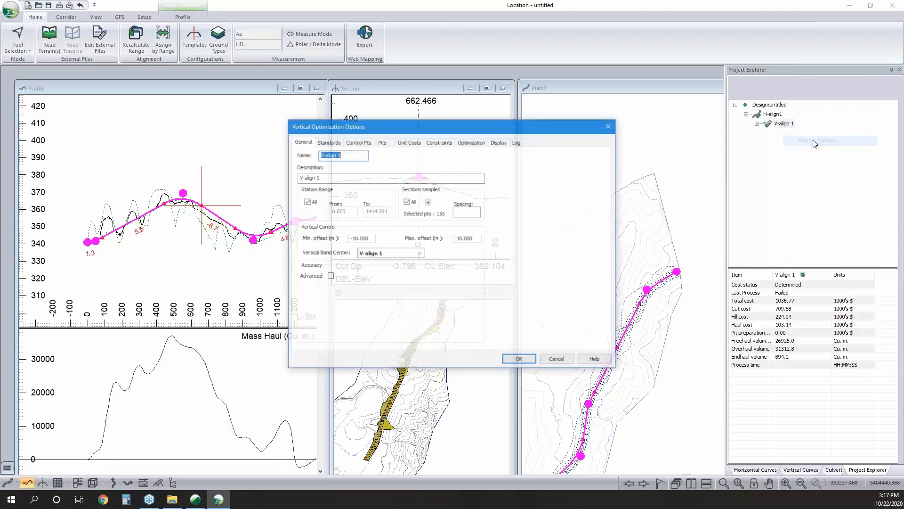
left_click(407, 202)
left_click(467, 212)
type("2")
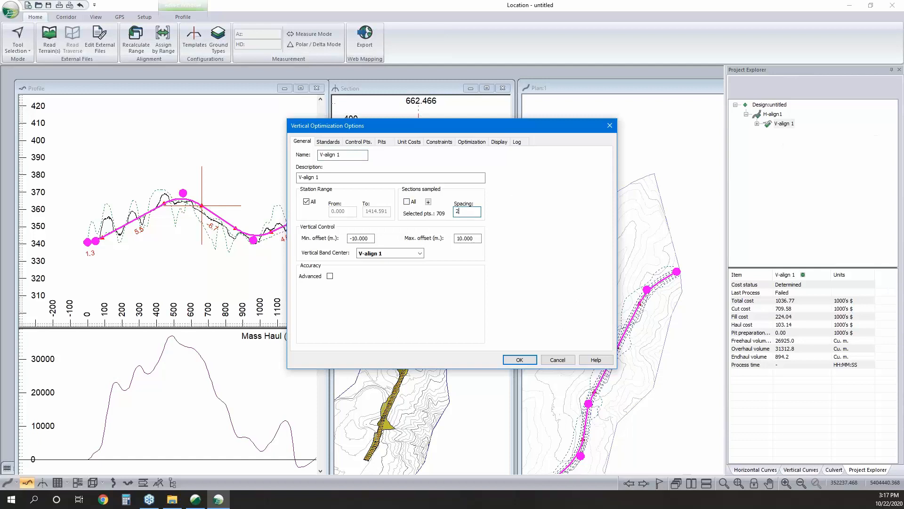
type("0")
left_click(567, 360)
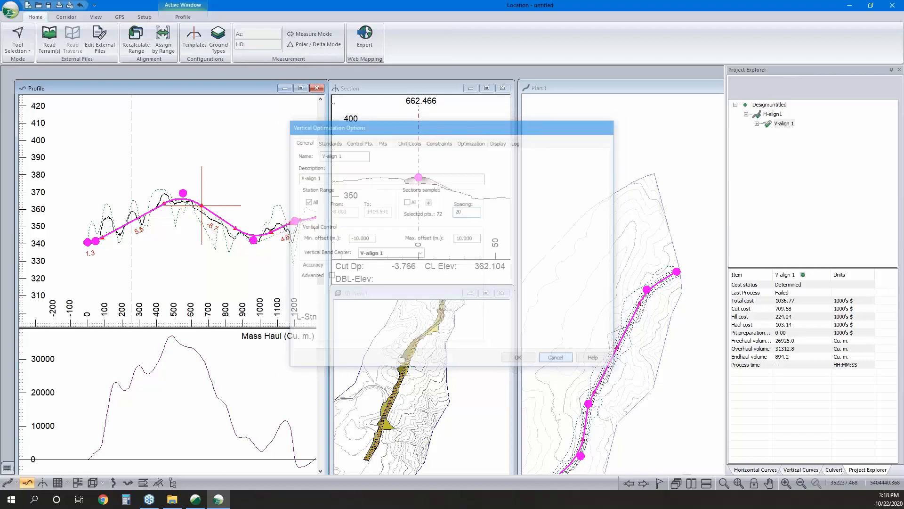
- Start a new vertical alignment named V-align 2, with sections sampled at a spacing of 20 and V-align 1 as band center
right_click(781, 124)
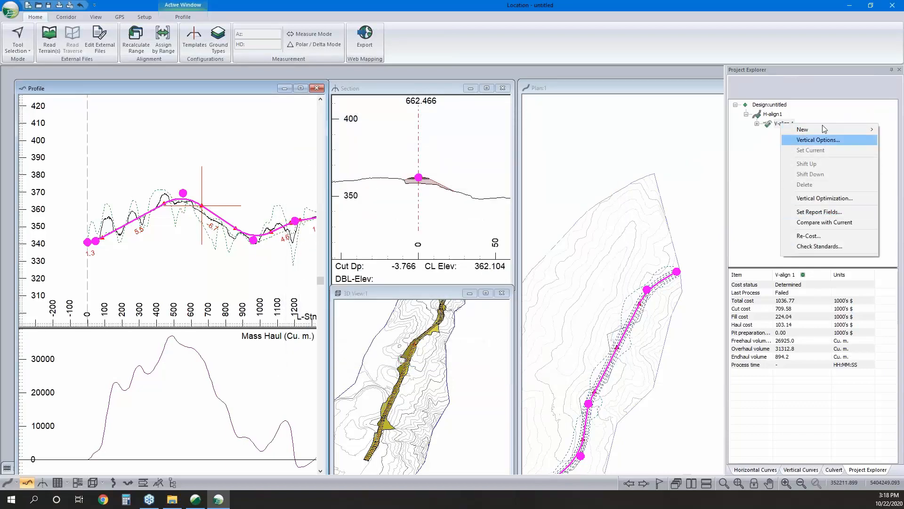
mouse_move(822, 129)
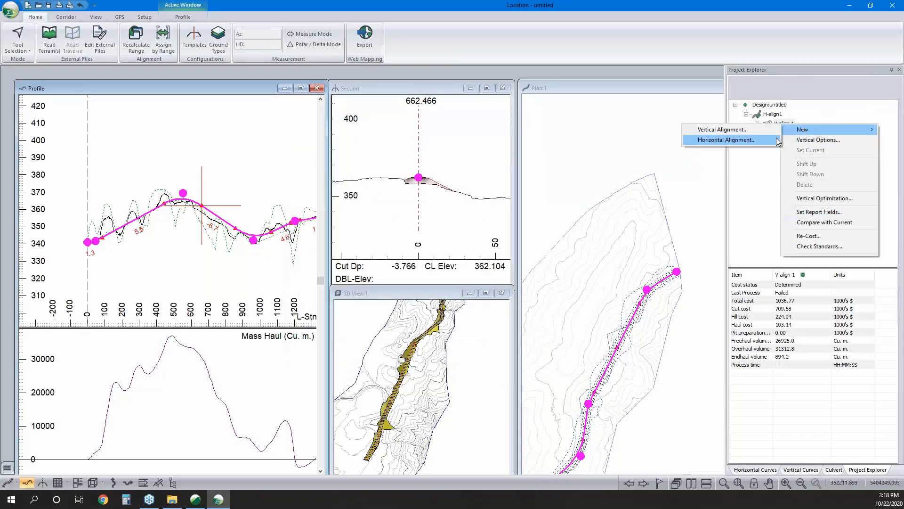
left_click(747, 130)
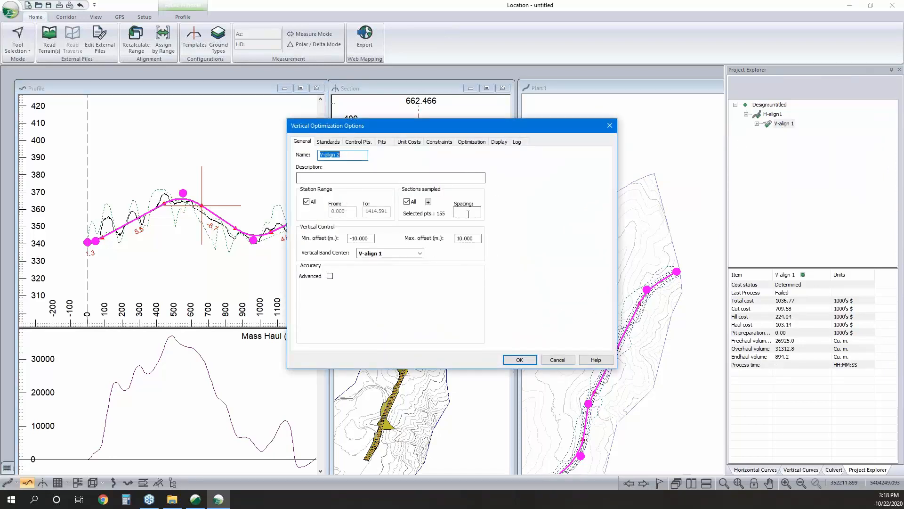
left_click(468, 213)
type("20")
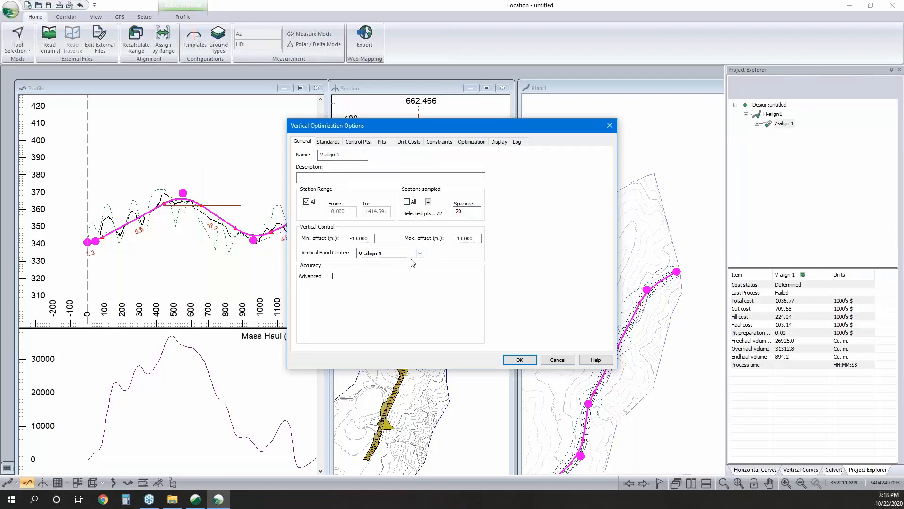
- Set the new alignment's standards to Variable curves and tangents [Slowest], with minimum curve and tangent lengths of 60 m
left_click(326, 146)
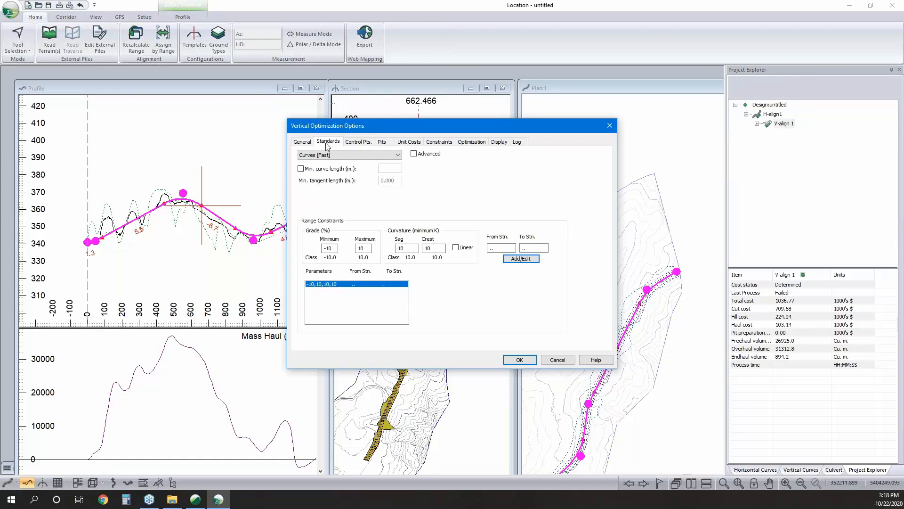
left_click(350, 155)
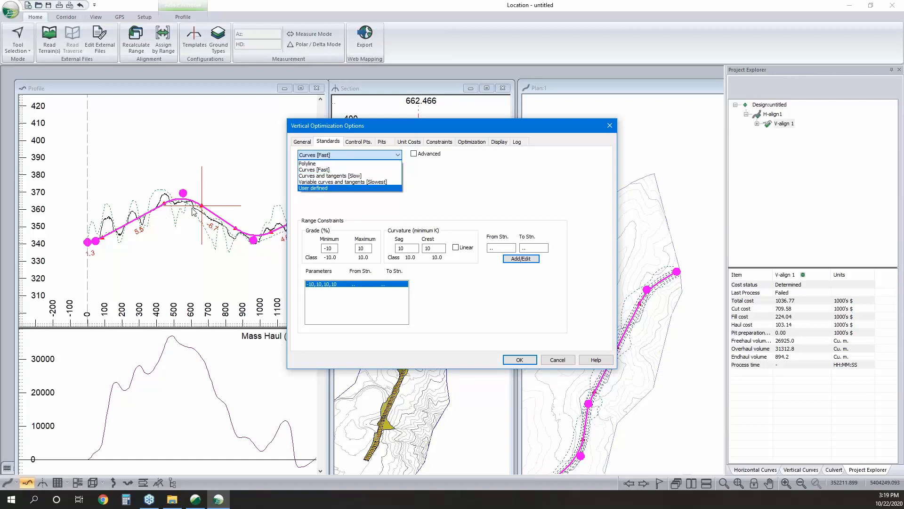
left_click(336, 183)
double_click(388, 168)
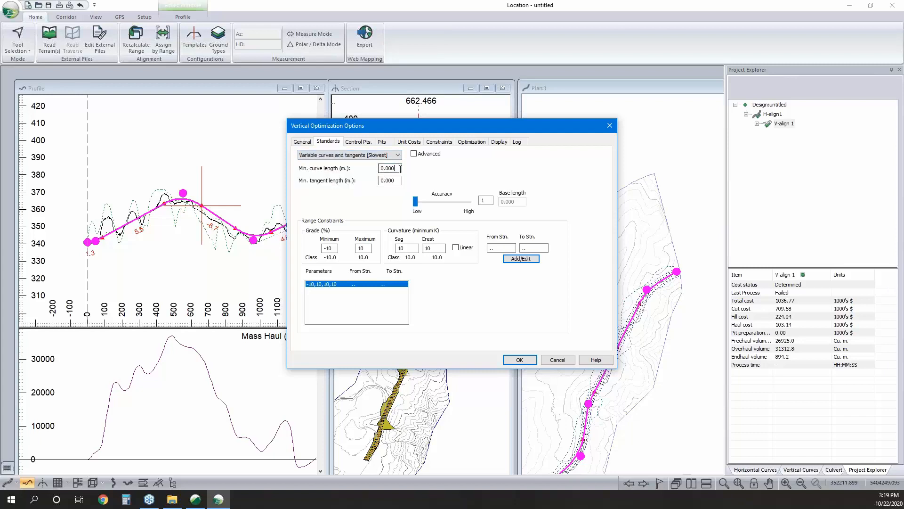
type("60")
double_click(388, 180)
type("60")
key("Tab")
key("Tab")
key("Tab")
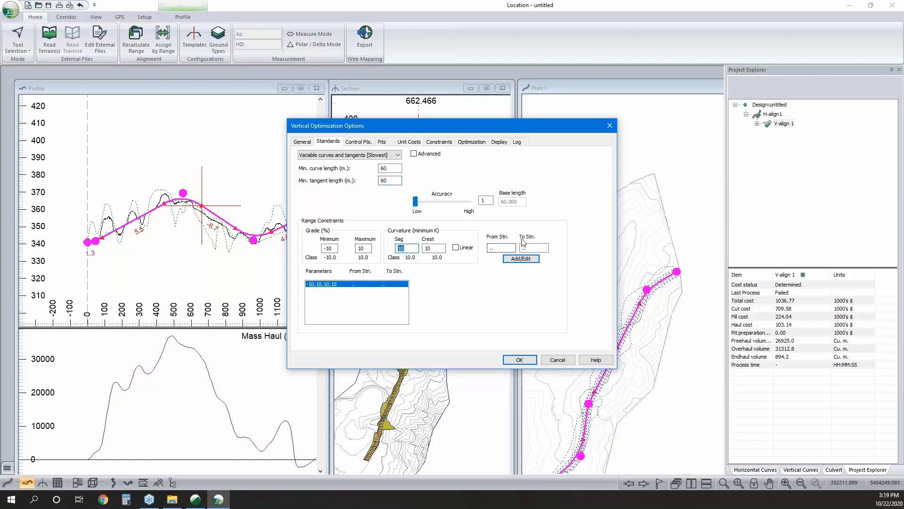
- Set the minimum curvature K to 18 for both sag and crest and apply it to the full-length range constraint
type("18")
key("Tab")
type("18")
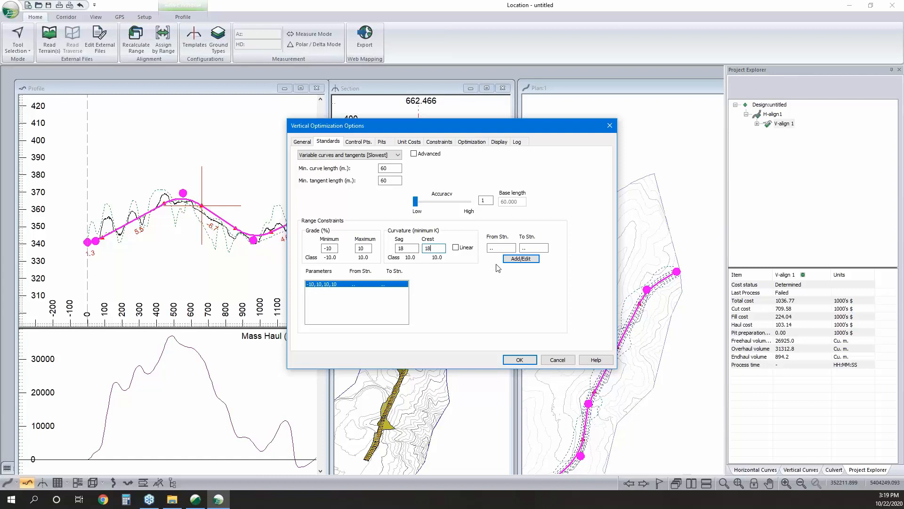
left_click(519, 259)
- Add a control point at the start of the alignment with grade control enabled at 1.3%
left_click(361, 141)
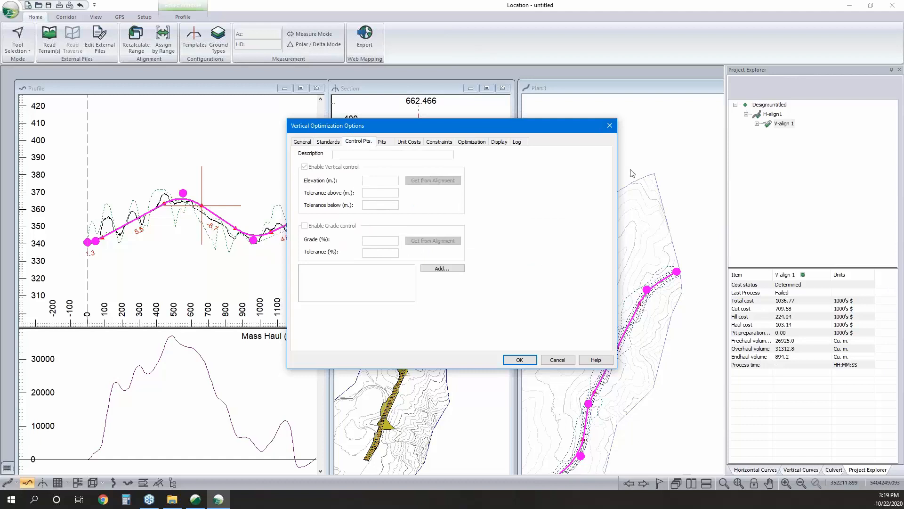
left_click(423, 269)
left_click(412, 243)
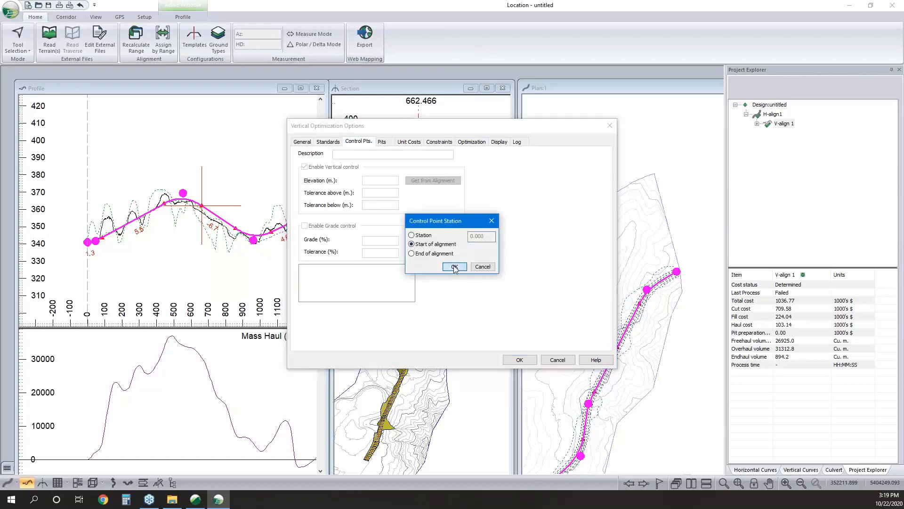
left_click(455, 266)
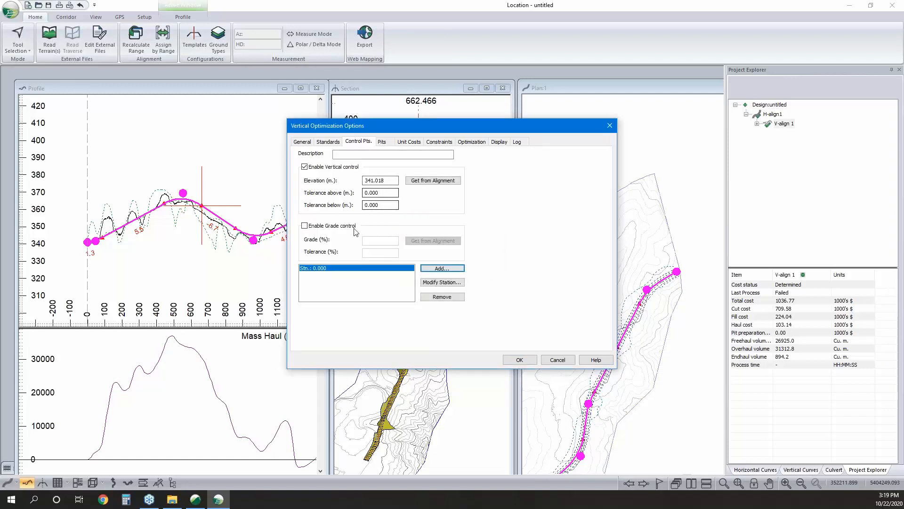
left_click(305, 226)
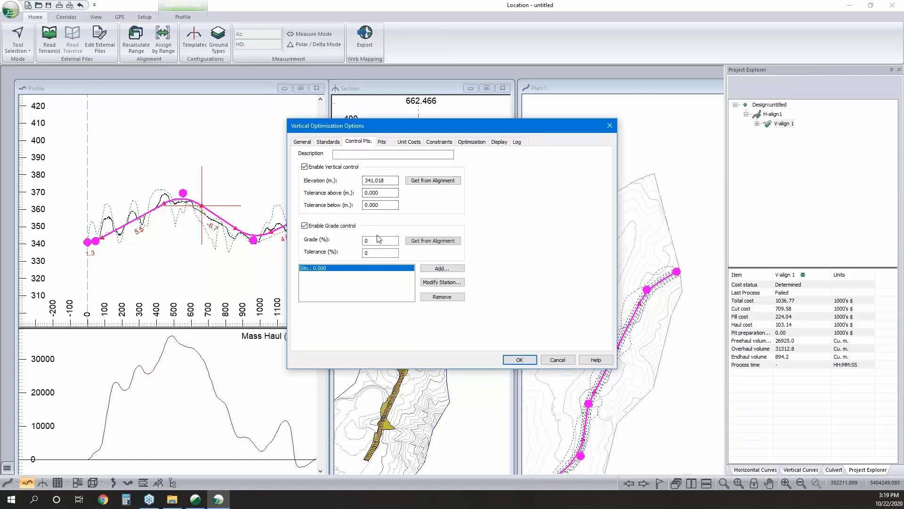
left_click(379, 240)
double_click(380, 241)
type("1.3")
- Add a control point at the end of the alignment with grade control enabled at 0.6%
left_click(437, 268)
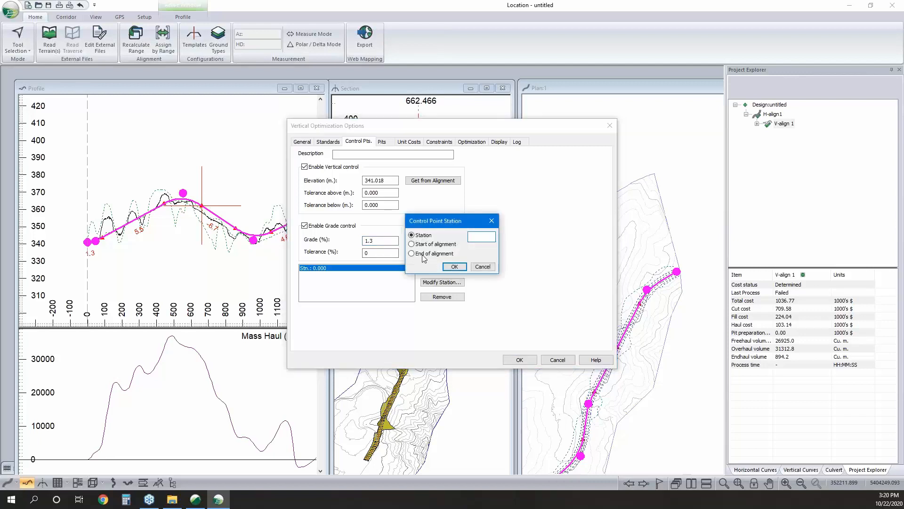
left_click(412, 253)
left_click(451, 267)
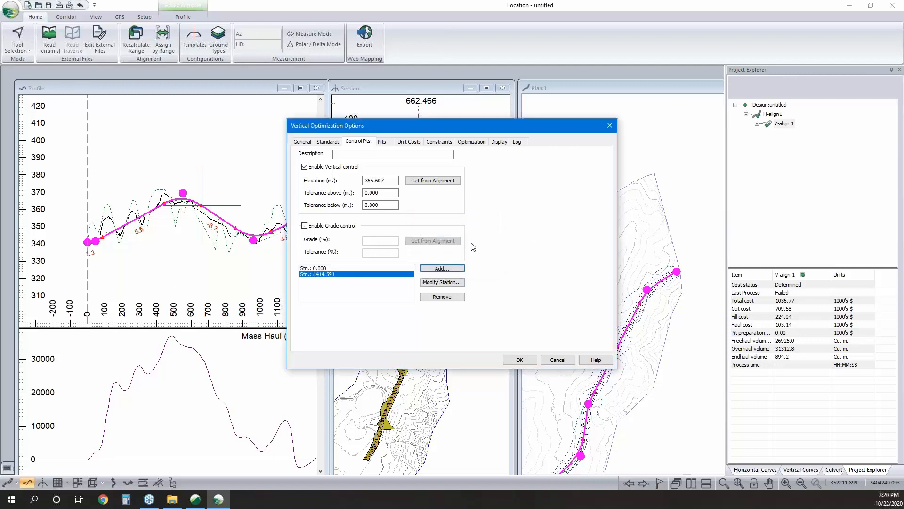
left_click(305, 226)
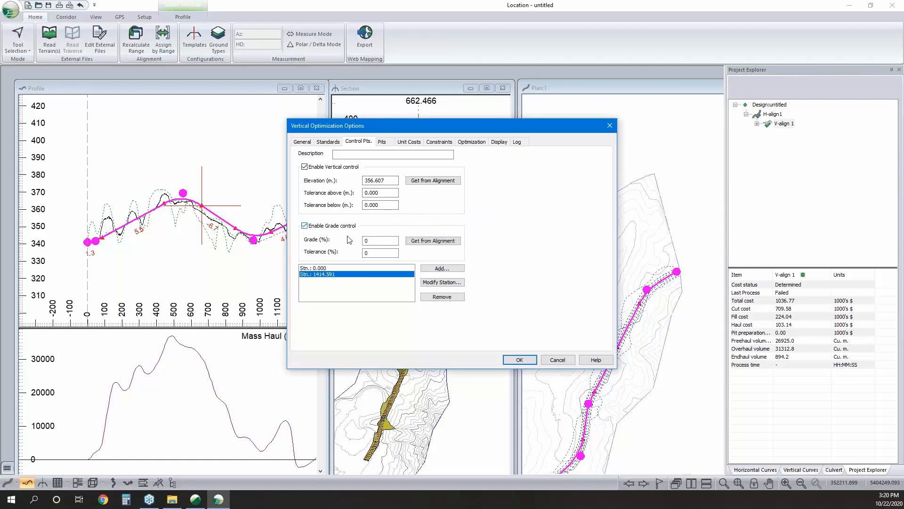
left_click(373, 240)
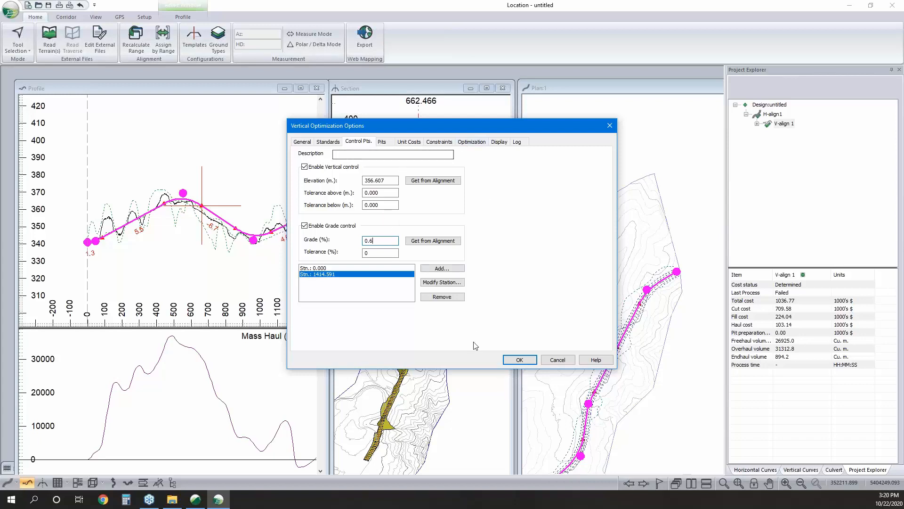
- Review the pits, unit costs, direction, sidecast and minimum fill constraints, and the stopping conditions and solver settings for the optimization
left_click(384, 142)
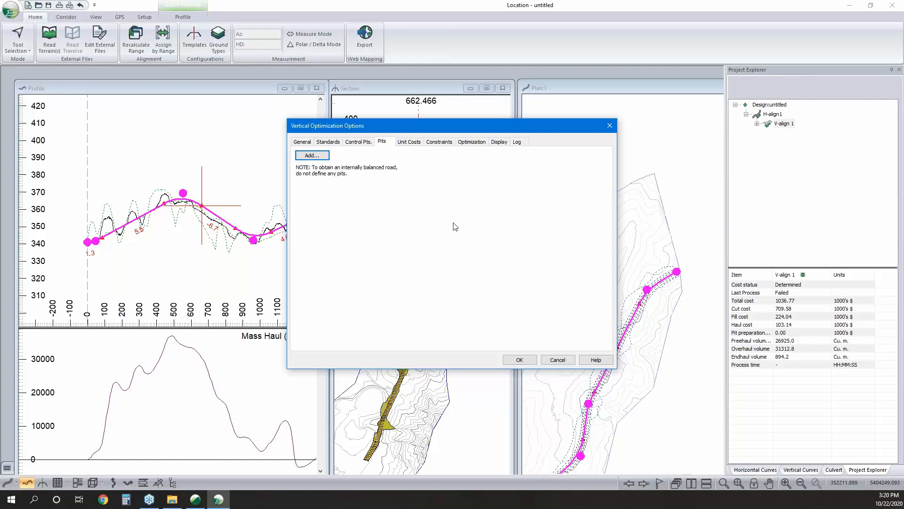
left_click(408, 143)
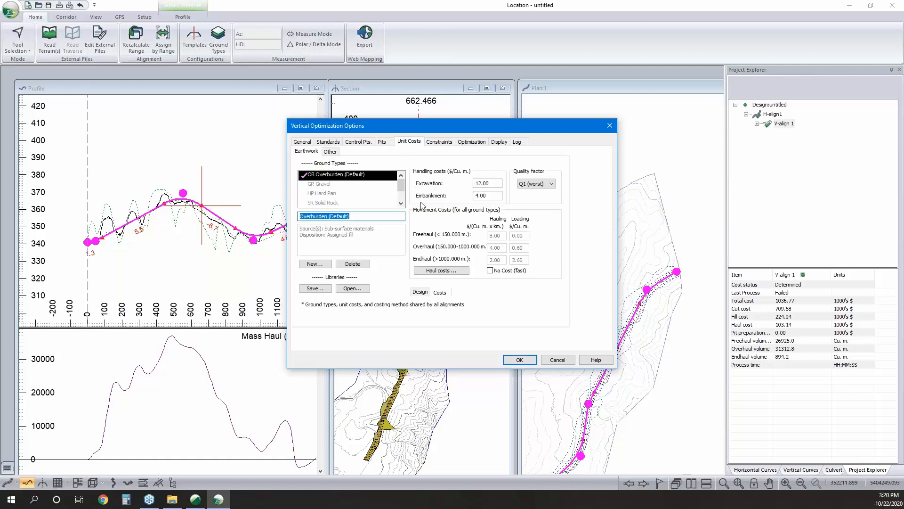
left_click(447, 142)
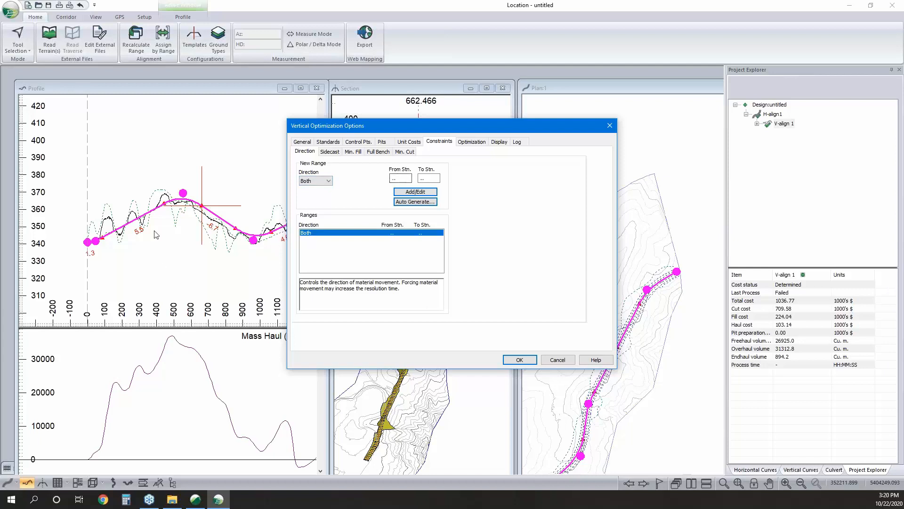
left_click(399, 181)
left_click(316, 181)
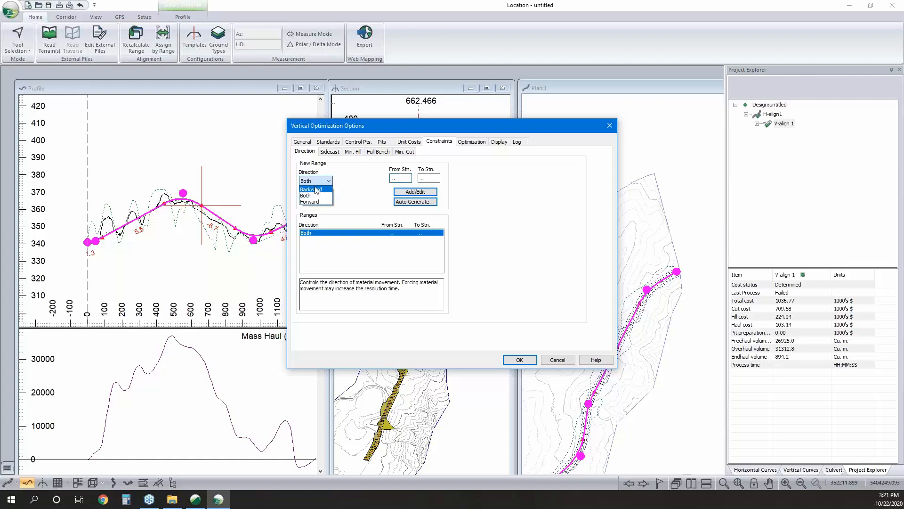
left_click(313, 190)
left_click(329, 151)
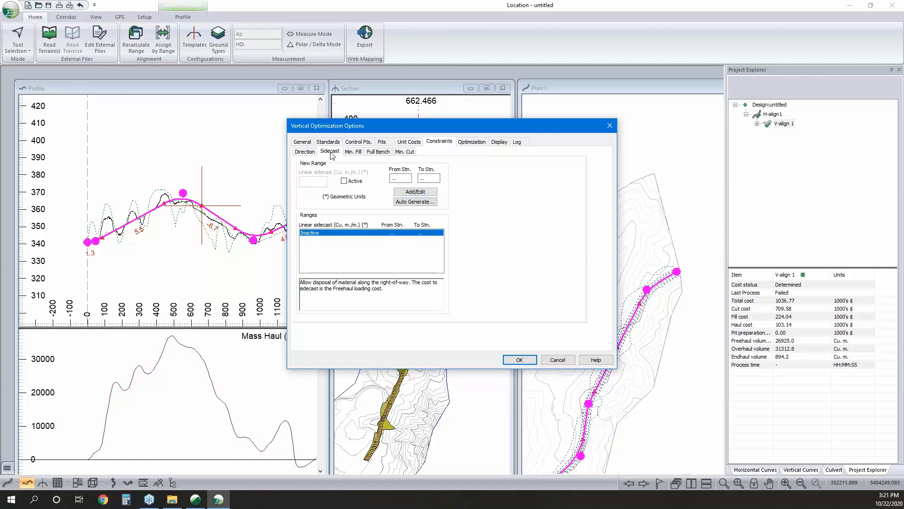
left_click(360, 151)
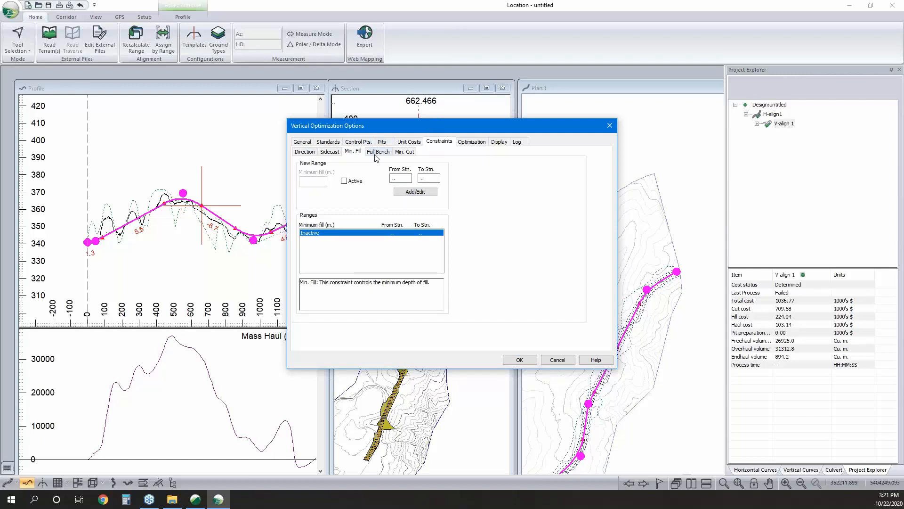
left_click(480, 143)
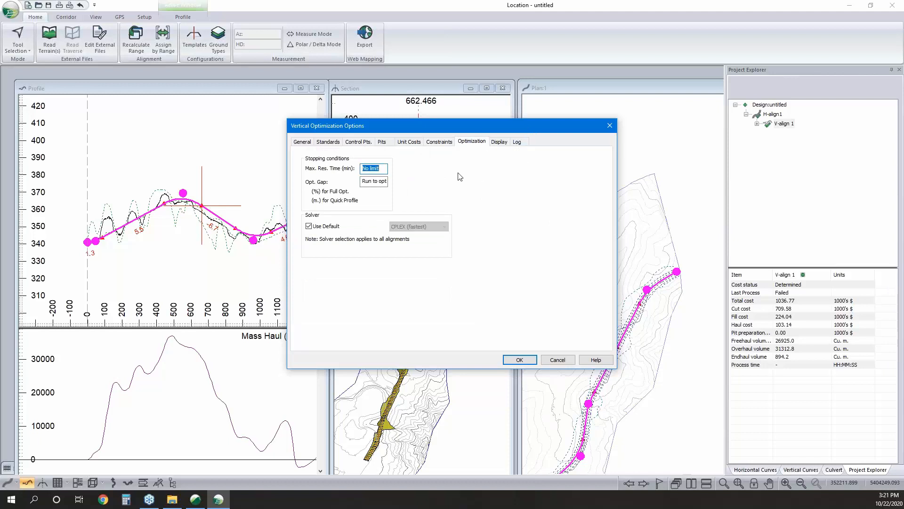
- Accept the optimization options and process V-align 2's vertical optimization with Optimal Profile, closing the log when done
left_click(520, 359)
right_click(782, 135)
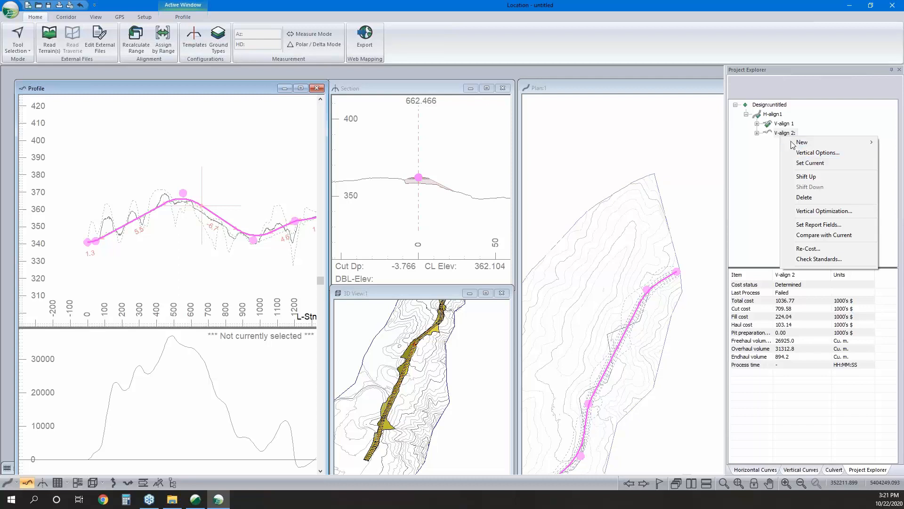
left_click(812, 211)
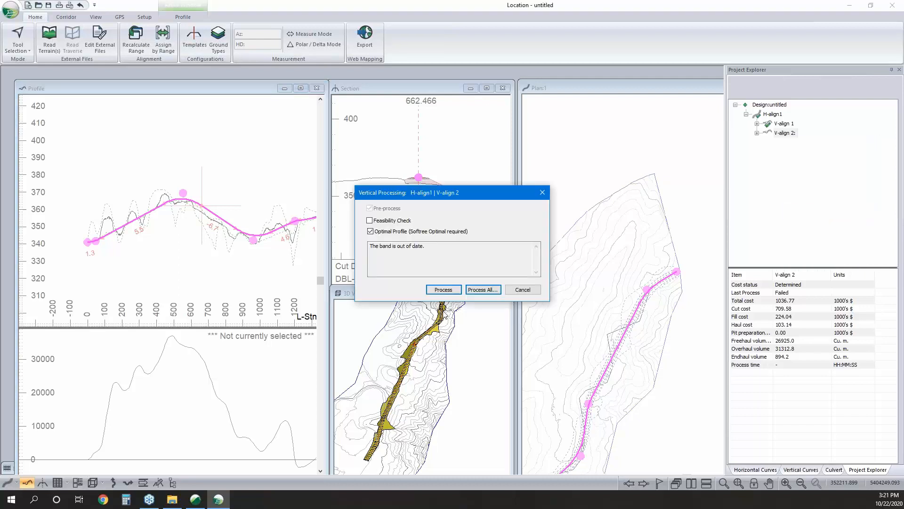
left_click(443, 289)
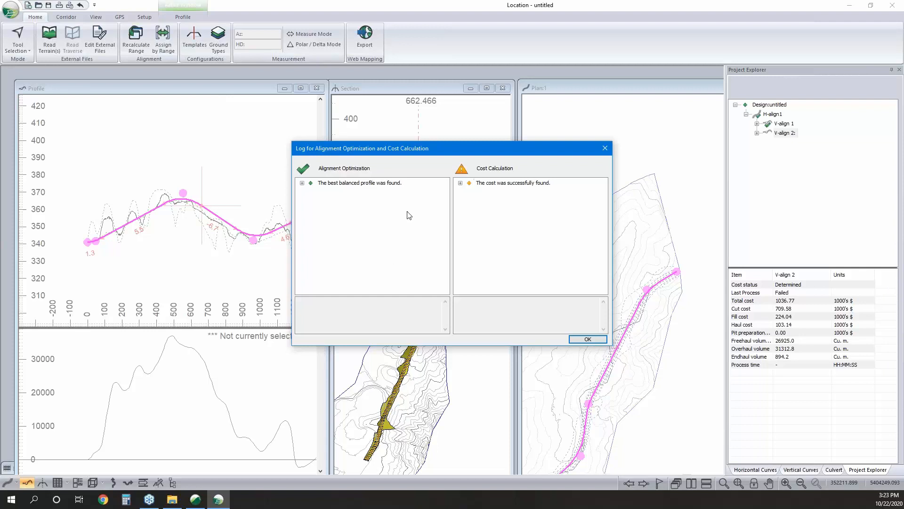
left_click(588, 340)
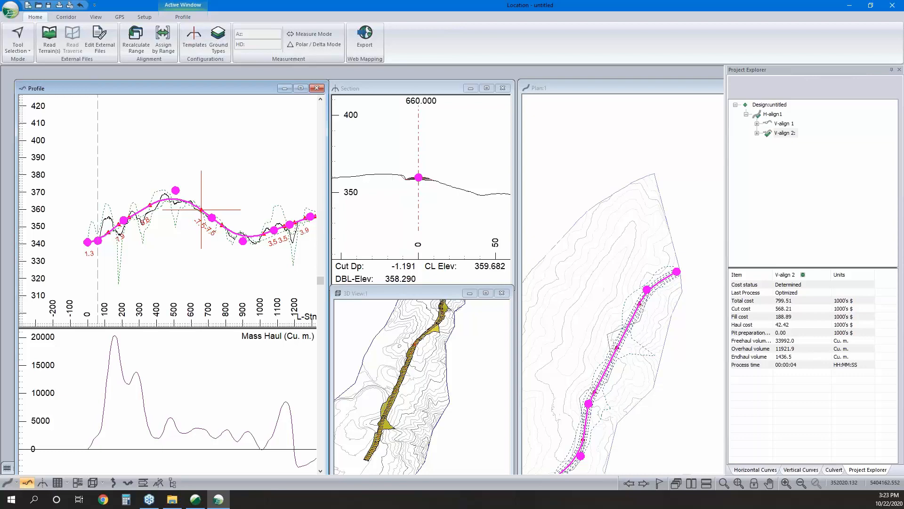
- Turn on the BC/EC and Vert. IP's at Curves labels in the profile window
middle_click_drag(630, 377, 635, 330)
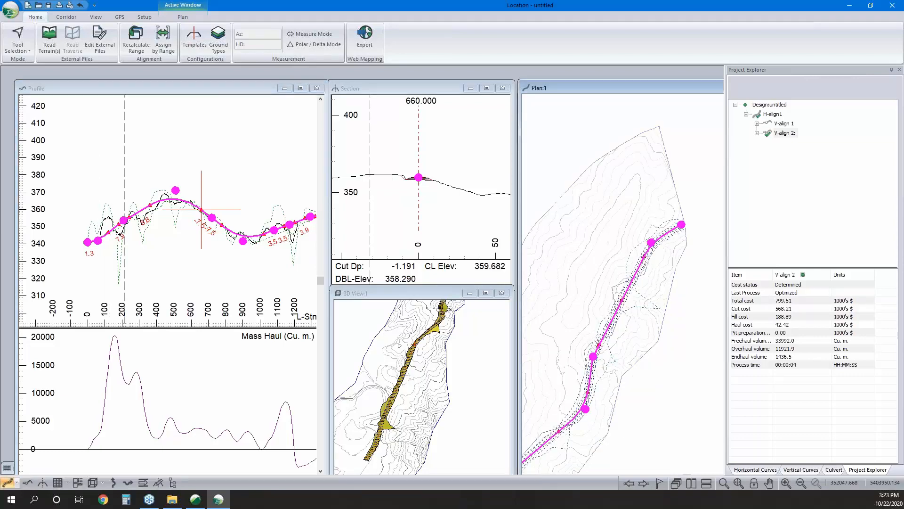
scroll(283, 232, "up", 2)
middle_click_drag(238, 232, 137, 222)
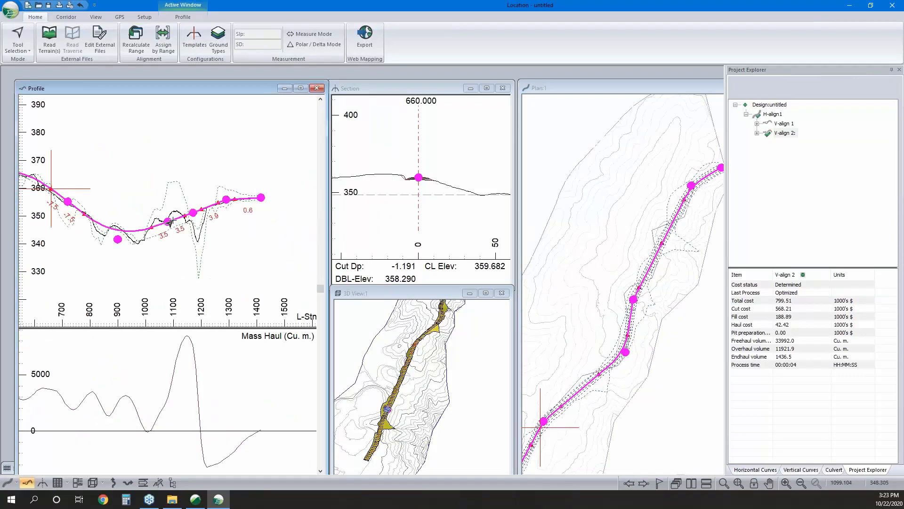
scroll(173, 228, "down", 1)
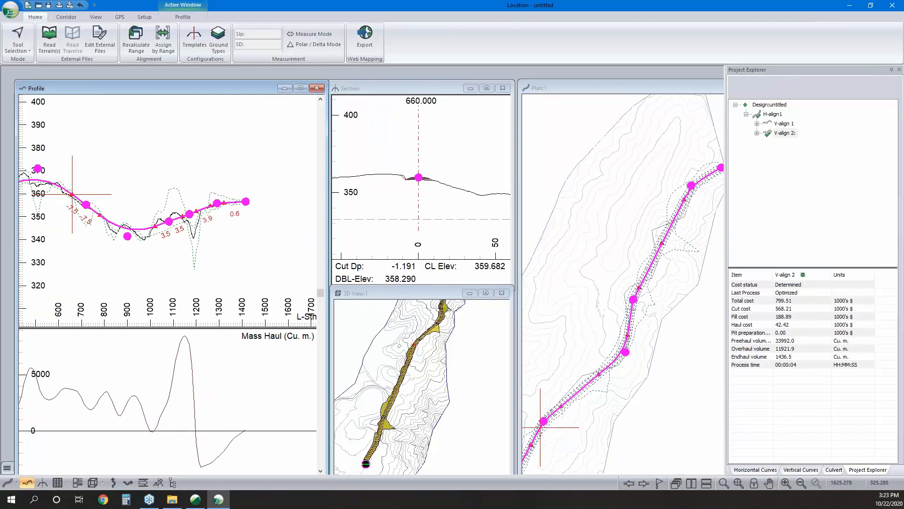
middle_click_drag(103, 203, 163, 206)
right_click(163, 206)
left_click(220, 280)
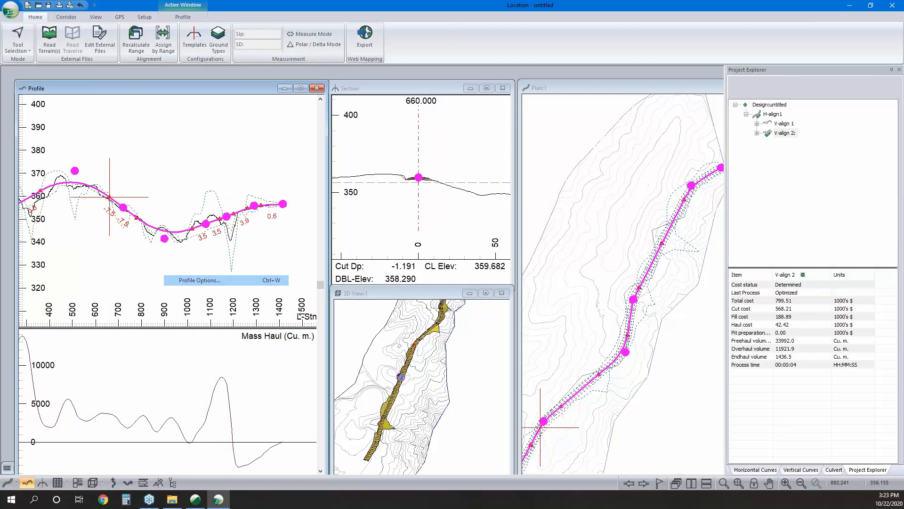
left_click(484, 245)
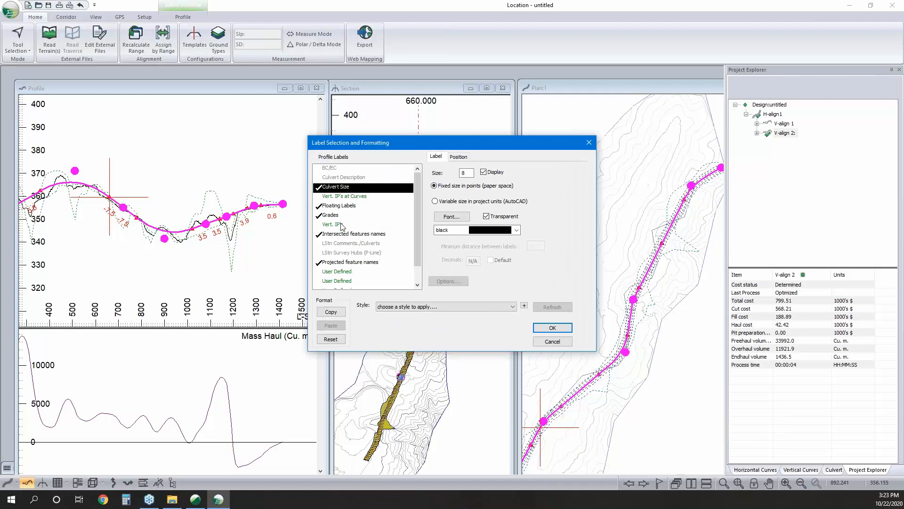
left_click(332, 168)
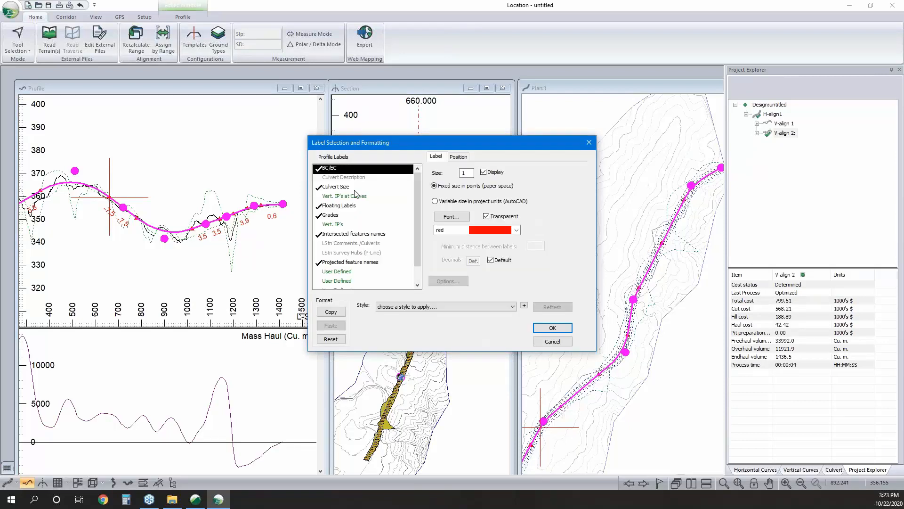
left_click(355, 196)
left_click(553, 327)
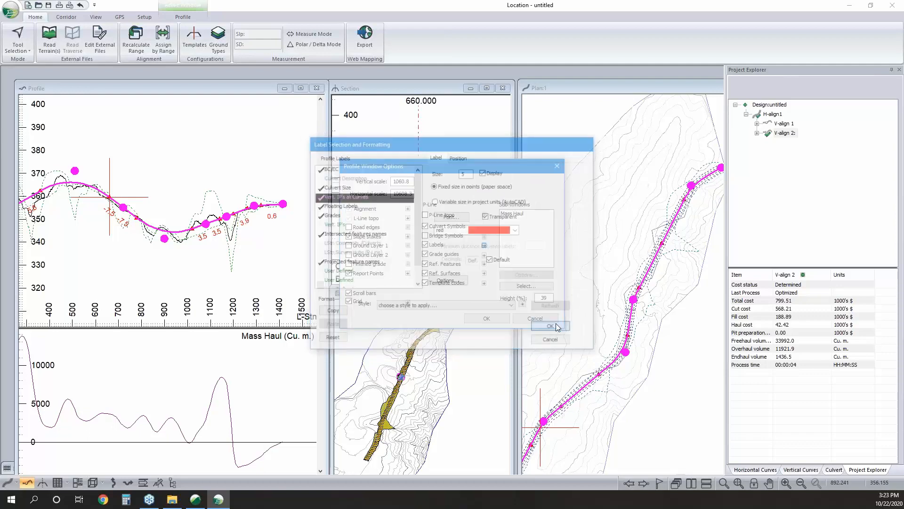
left_click(486, 319)
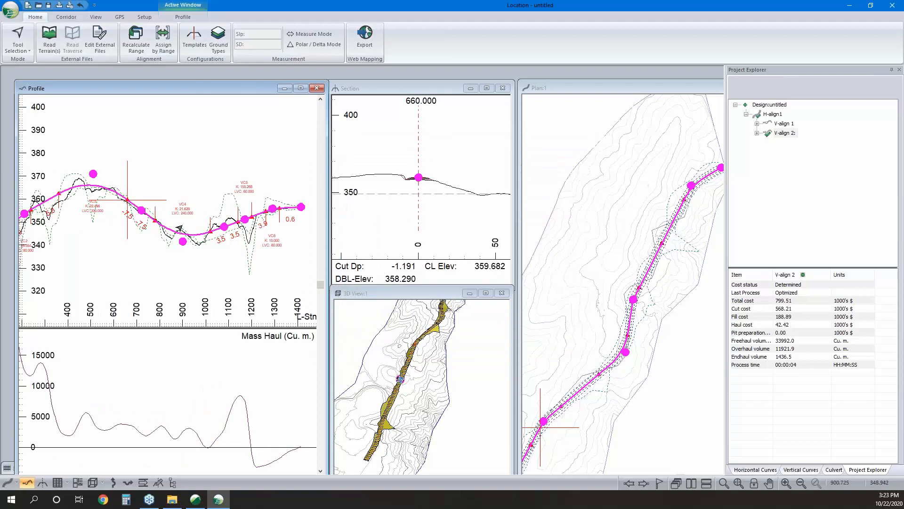
- Examine the K values and vertical curve lengths labelled along the optimized profile
scroll(164, 215, "up", 3)
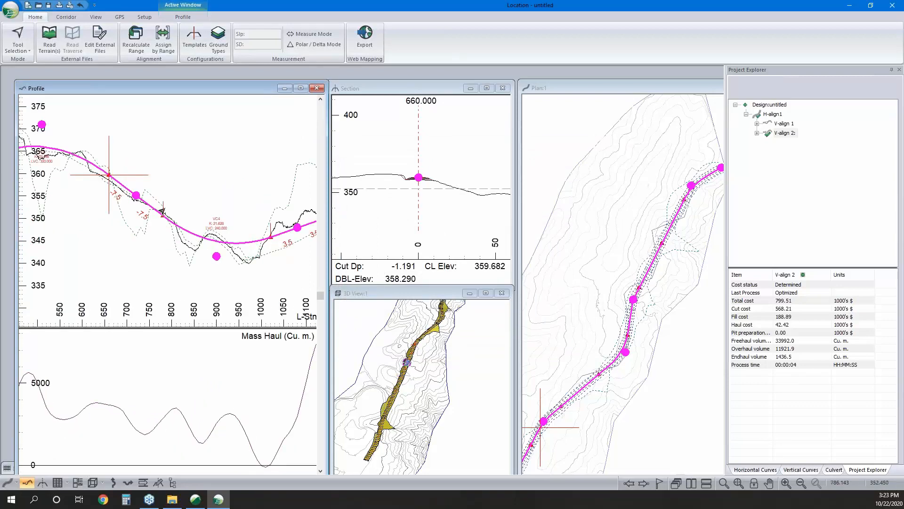
scroll(109, 174, "down", 1)
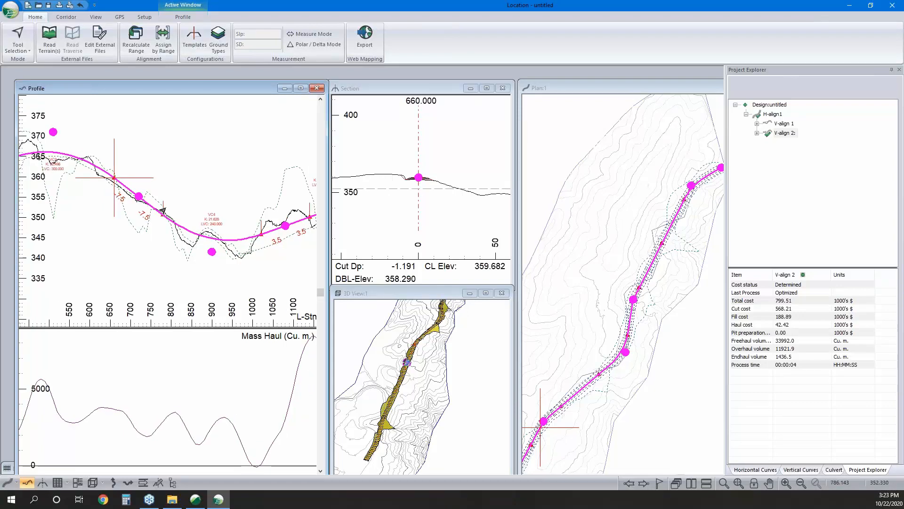
scroll(163, 209, "down", 1)
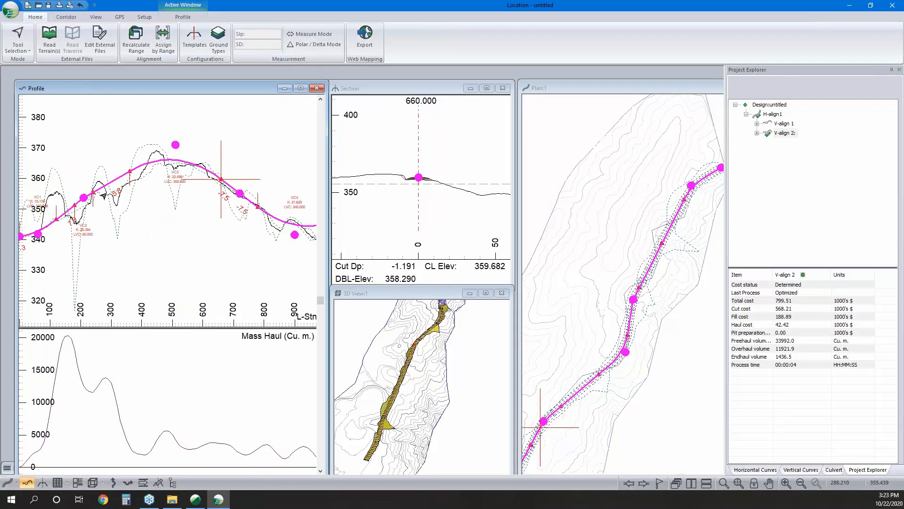
scroll(185, 182, "down", 1)
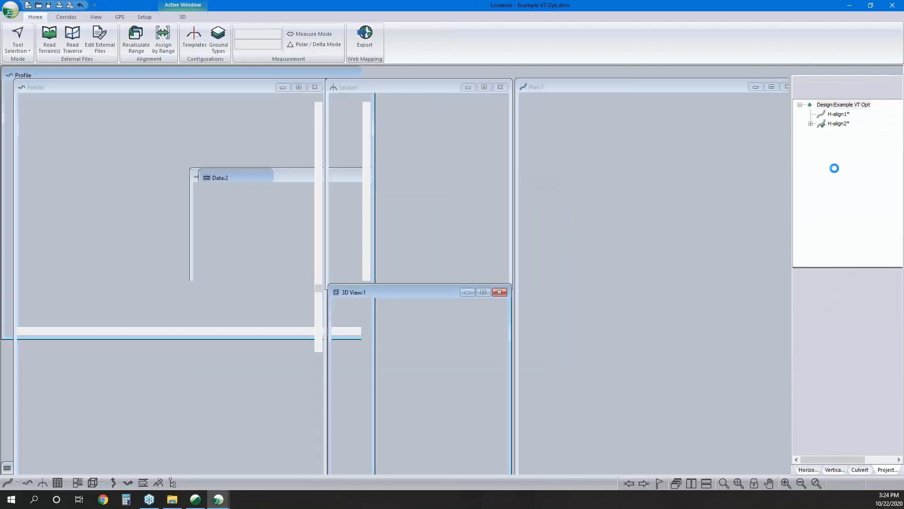
- Make H-align1 the current alignment in the Example VT Opt design and activate its profile window
right_click(839, 124)
left_click(845, 139)
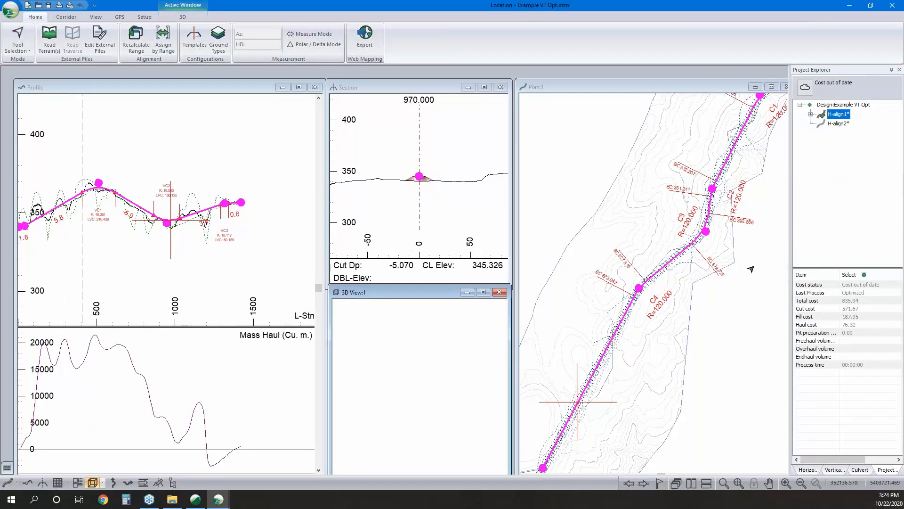
scroll(726, 255, "down", 5)
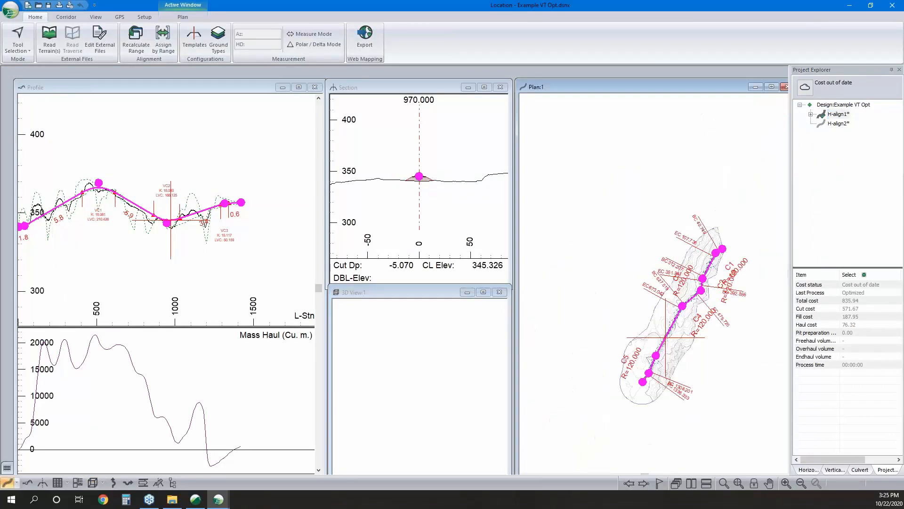
left_click(238, 246)
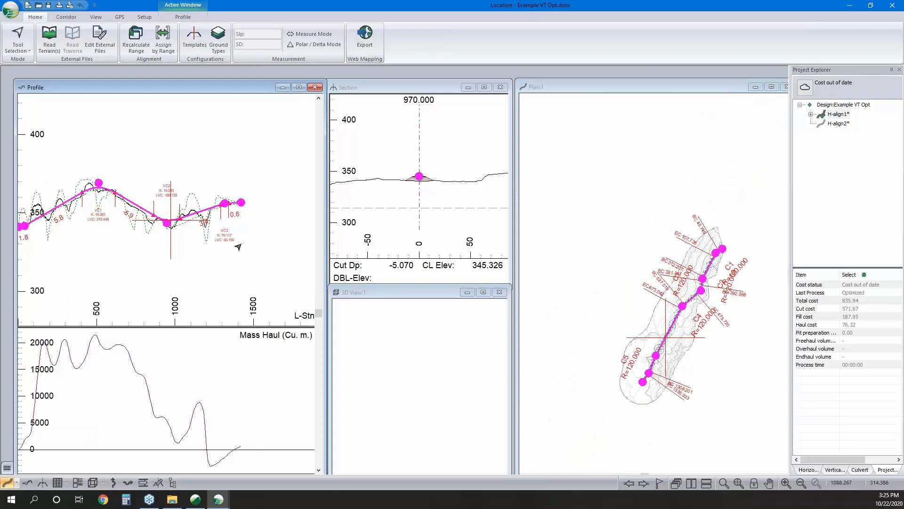
- Expand H-align1's list of vertical alignments and make V-align 1 current to view its profile and costs
middle_click_drag(239, 246, 286, 216)
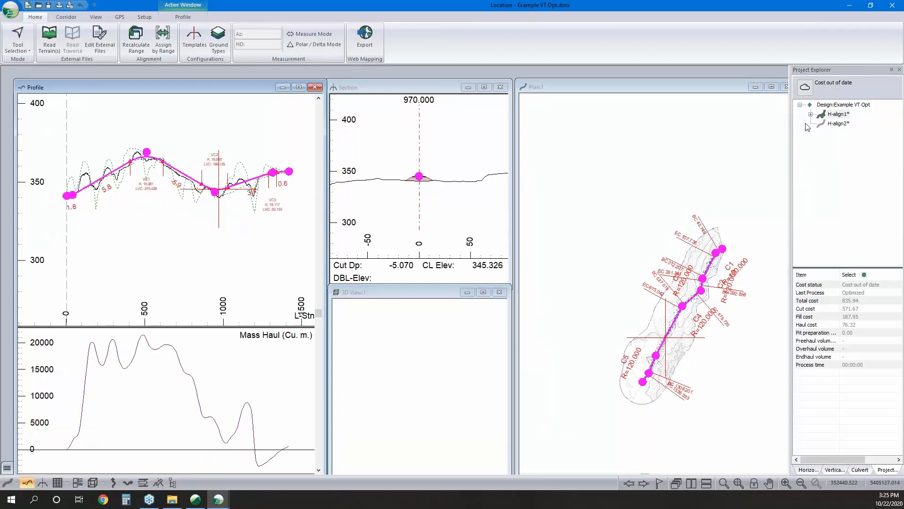
left_click(811, 114)
left_click(850, 124)
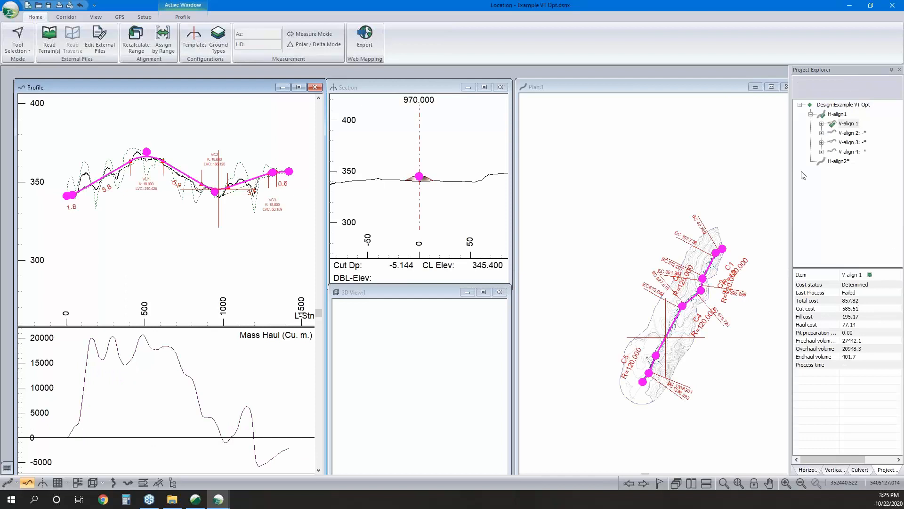
- Make V-align 2 the current vertical alignment and open its vertical options for review, leaving them without changes
right_click(850, 134)
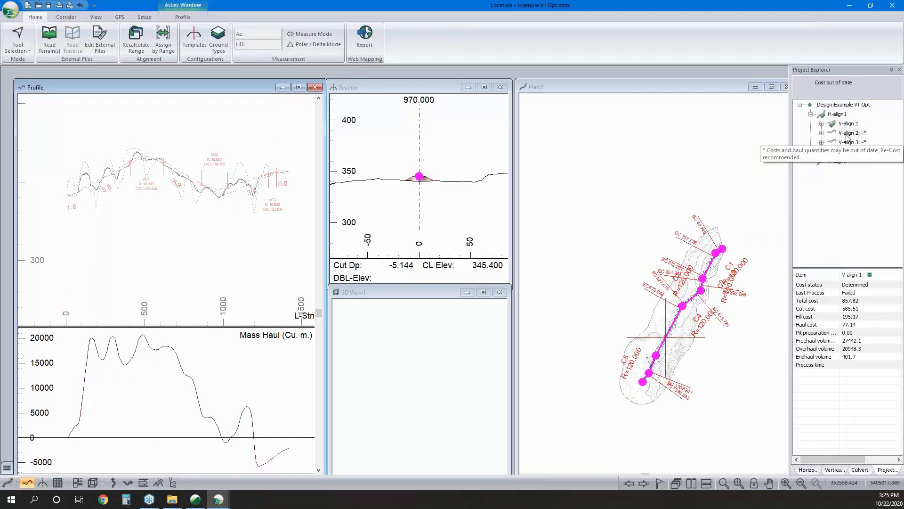
left_click(870, 160)
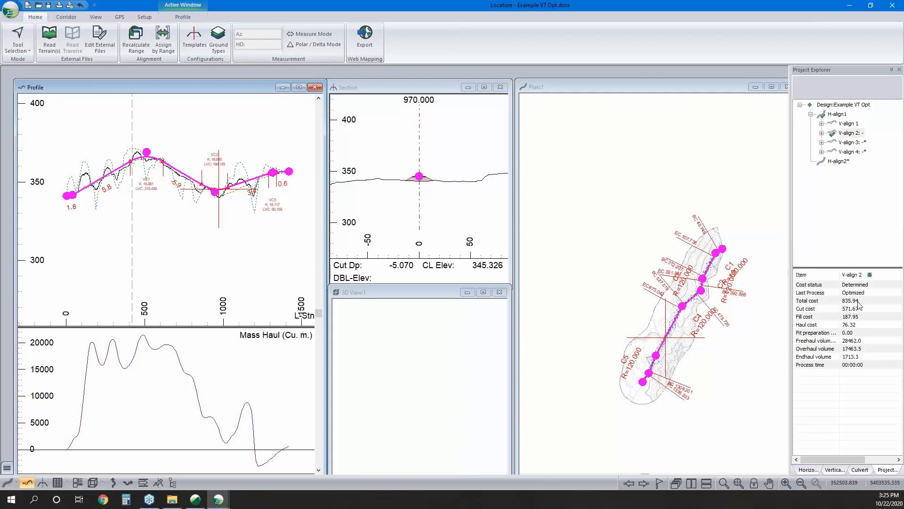
right_click(851, 135)
left_click(860, 152)
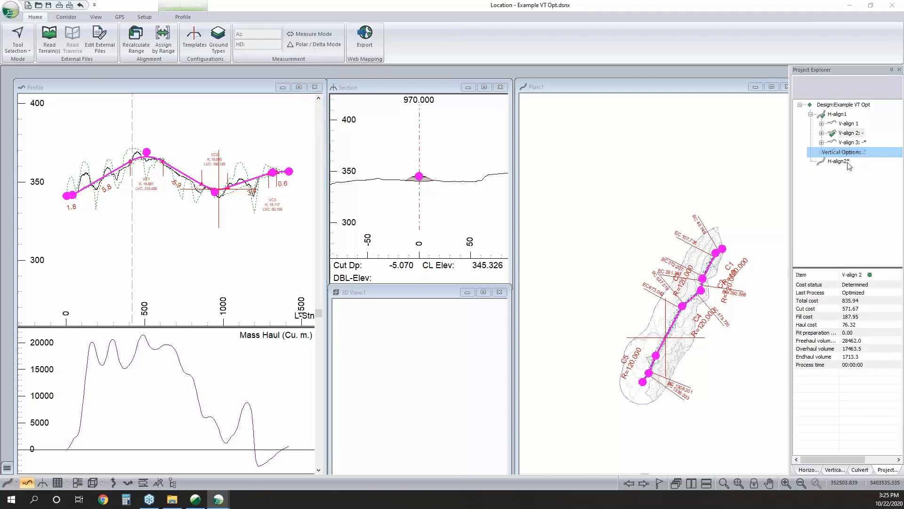
left_click(572, 361)
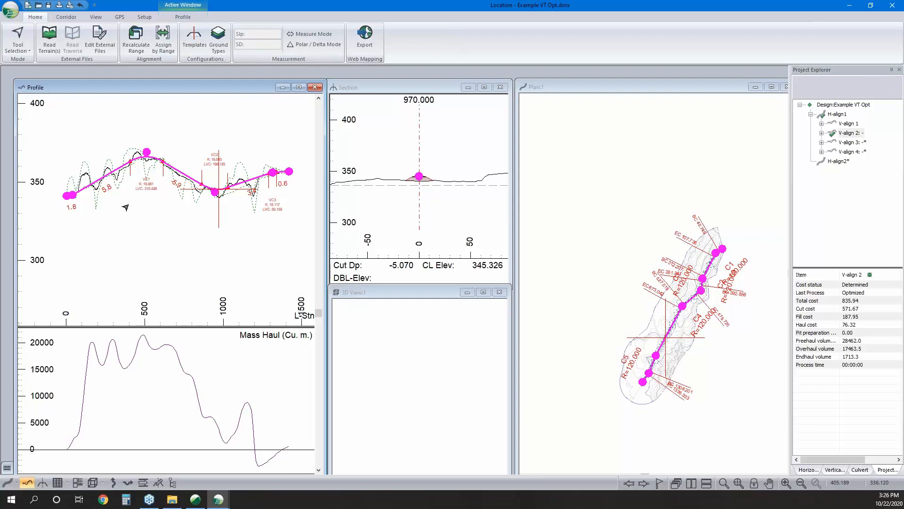
- Make V-align 3 the current vertical alignment and examine its vertical curves in the profile
mouse_move(197, 185)
right_click(847, 142)
left_click(855, 166)
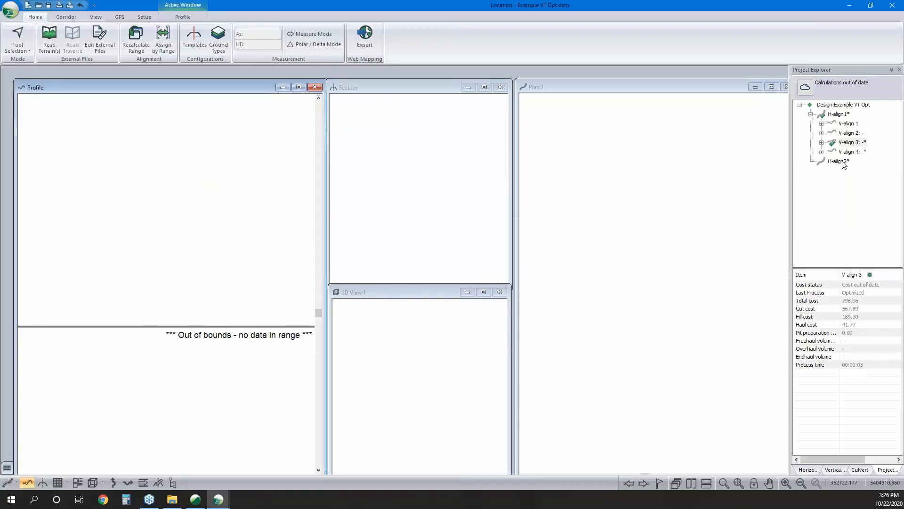
scroll(191, 177, "up", 3)
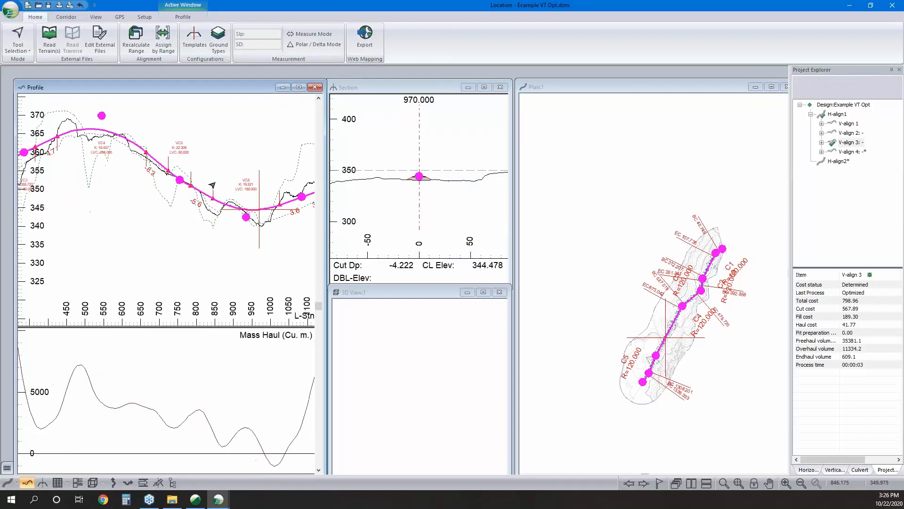
- Make V-align 4 the current vertical alignment and examine its curve labels and grades along the profile
left_click(849, 152)
right_click(849, 152)
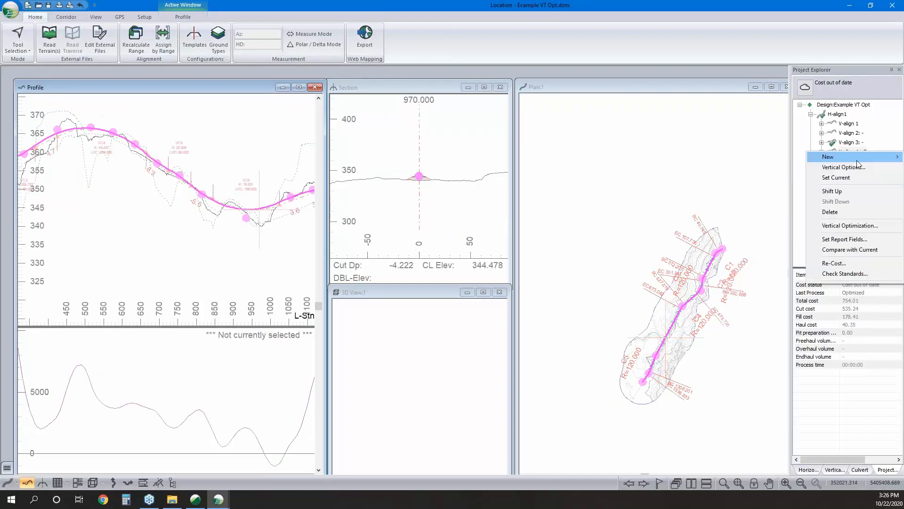
left_click(836, 177)
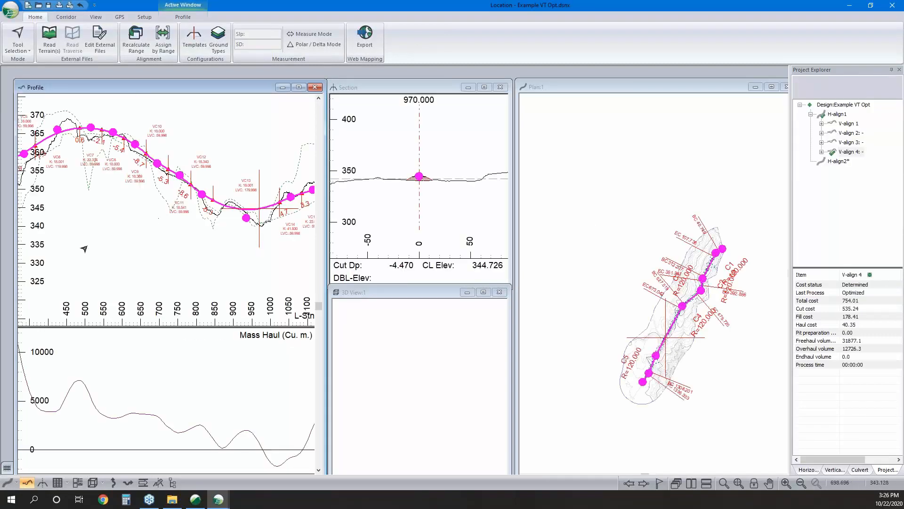
scroll(123, 146, "up", 2)
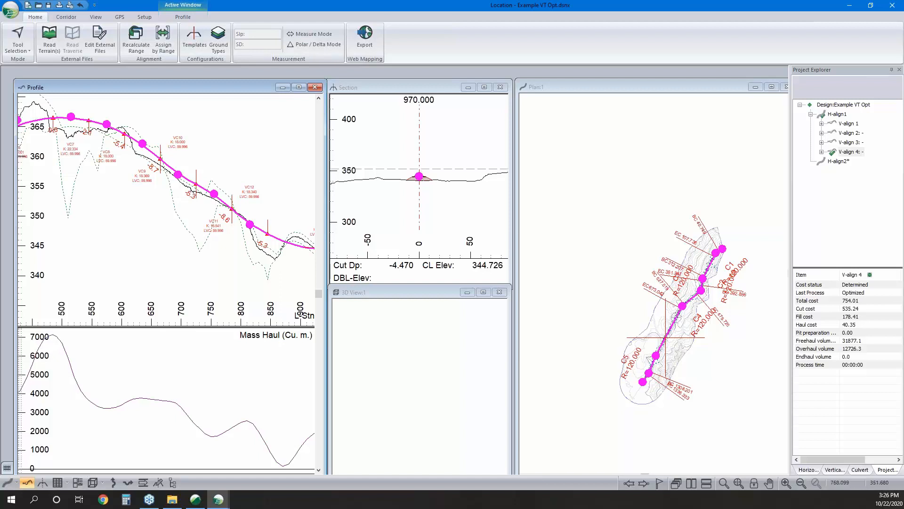
mouse_move(229, 210)
scroll(145, 177, "down", 1)
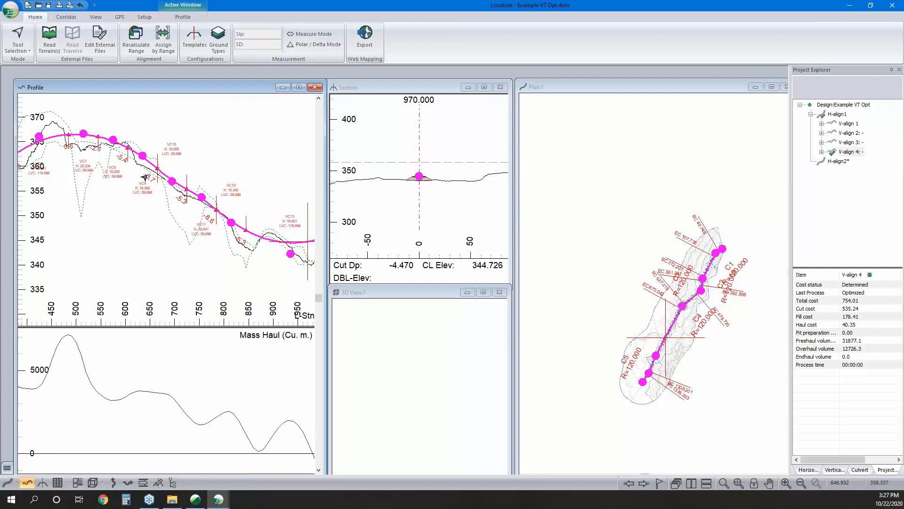
scroll(145, 178, "down", 1)
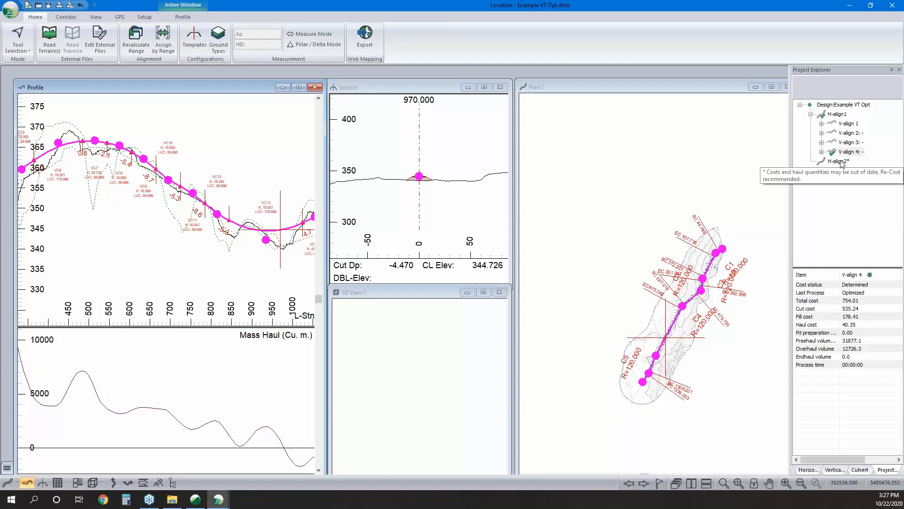
right_click(838, 115)
mouse_move(839, 124)
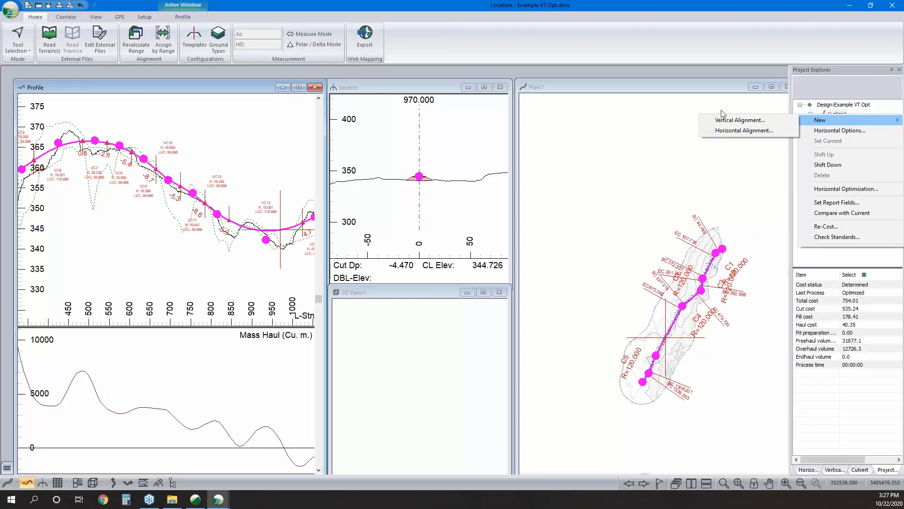
left_click(821, 78)
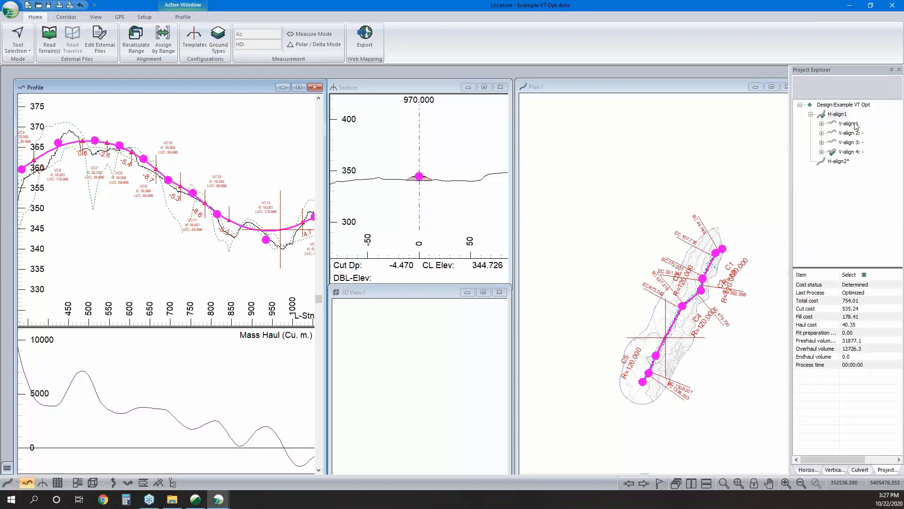
- Review the Vertical Band Center choices in V-align 1's vertical optimization options, and cancel the dialog
left_click(856, 125)
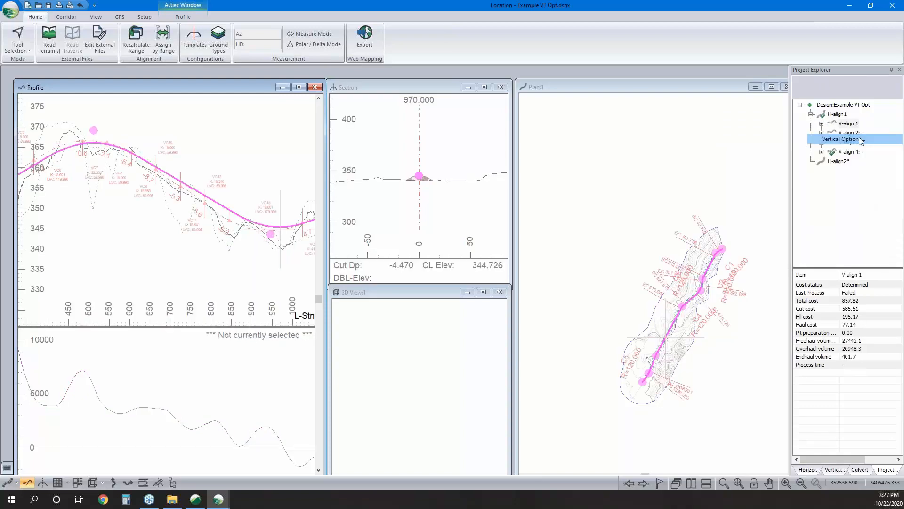
left_click(861, 139)
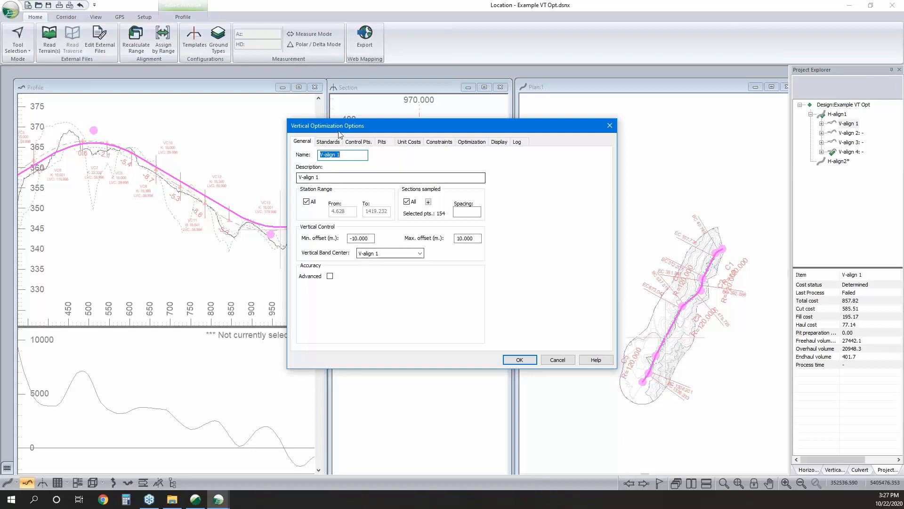
left_click(398, 254)
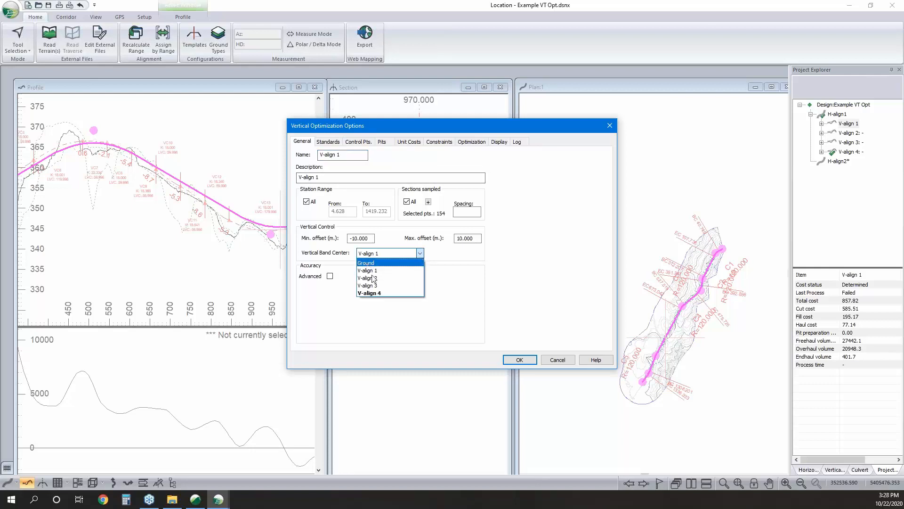
left_click(390, 243)
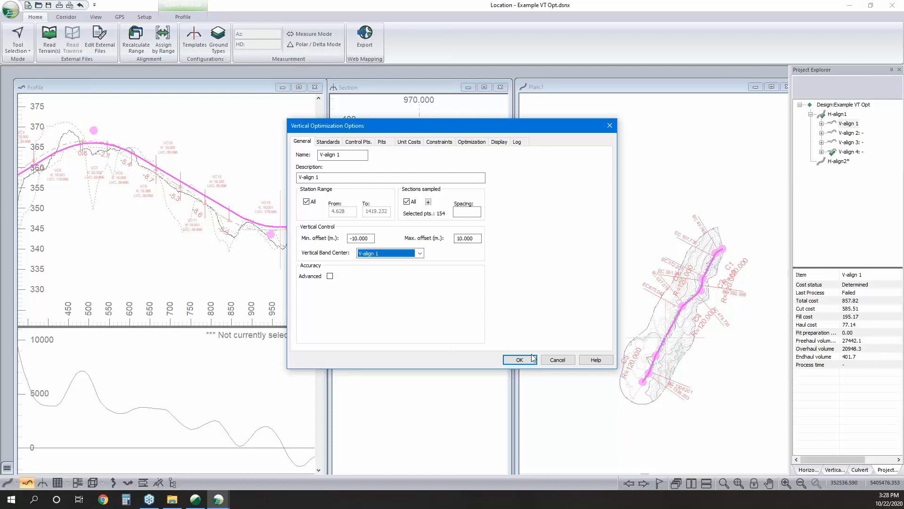
left_click(558, 360)
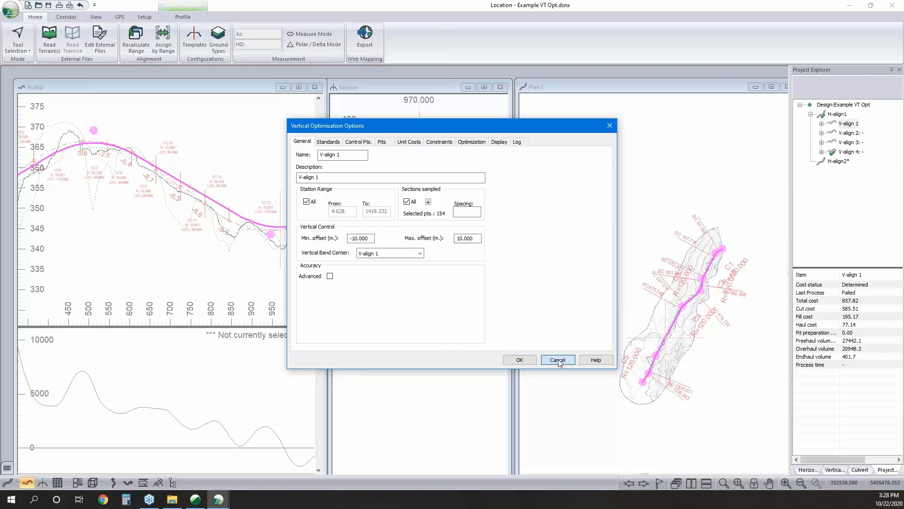
left_click(558, 360)
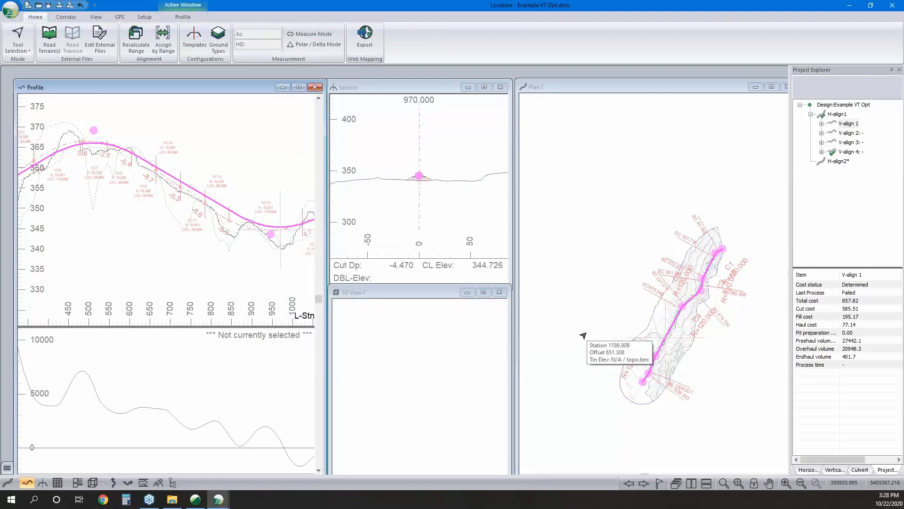
left_click(843, 116)
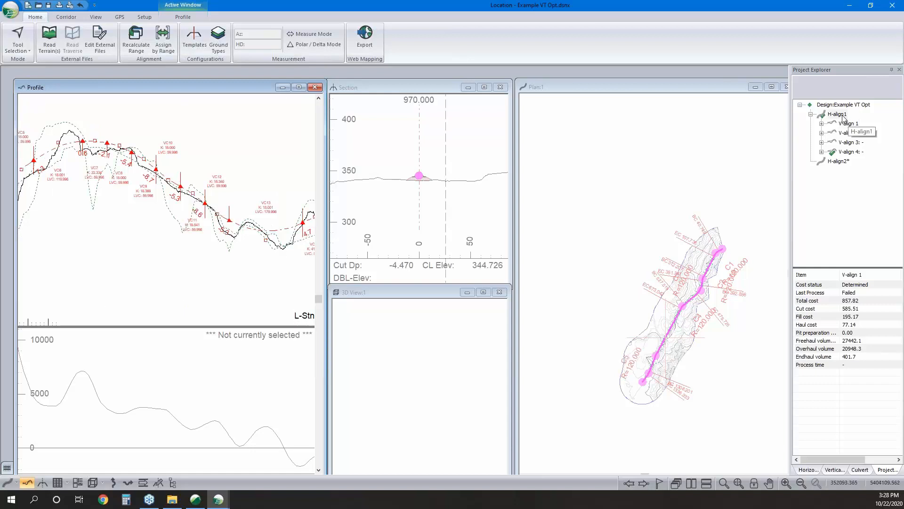
right_click(843, 116)
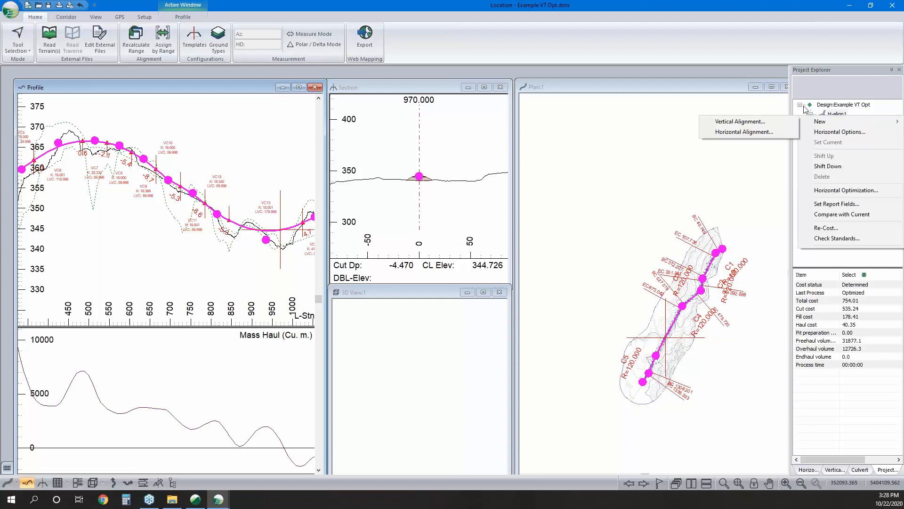
left_click(817, 83)
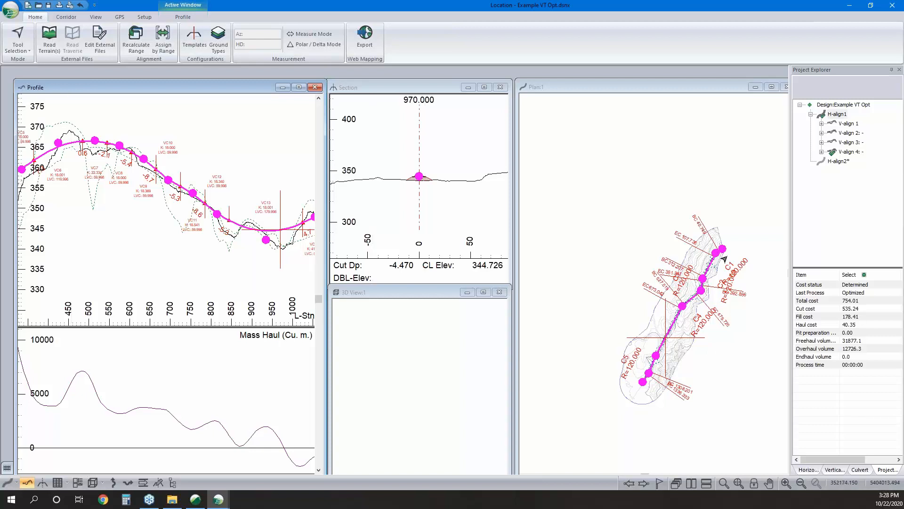
- Add an intersection point to H-align1 in the plan, on the straight between curves C4 and C5 at about station 964
scroll(621, 320, "up", 4)
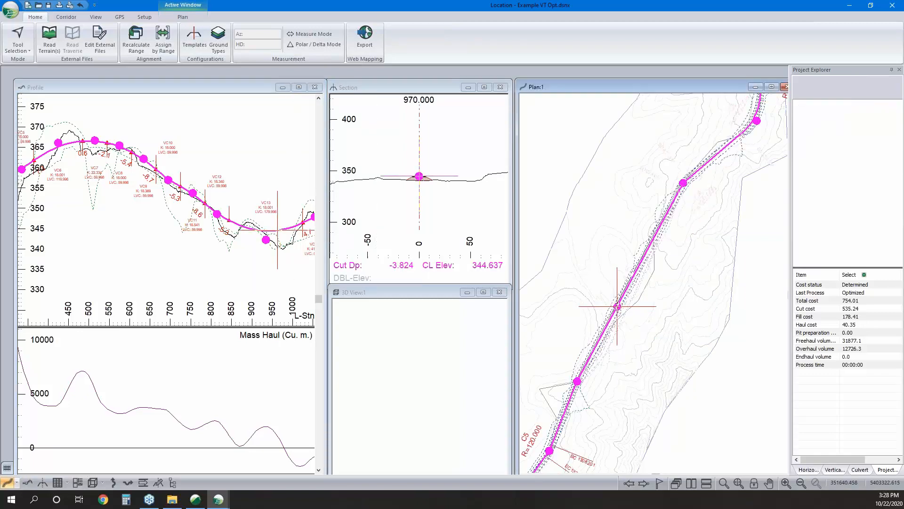
mouse_move(617, 306)
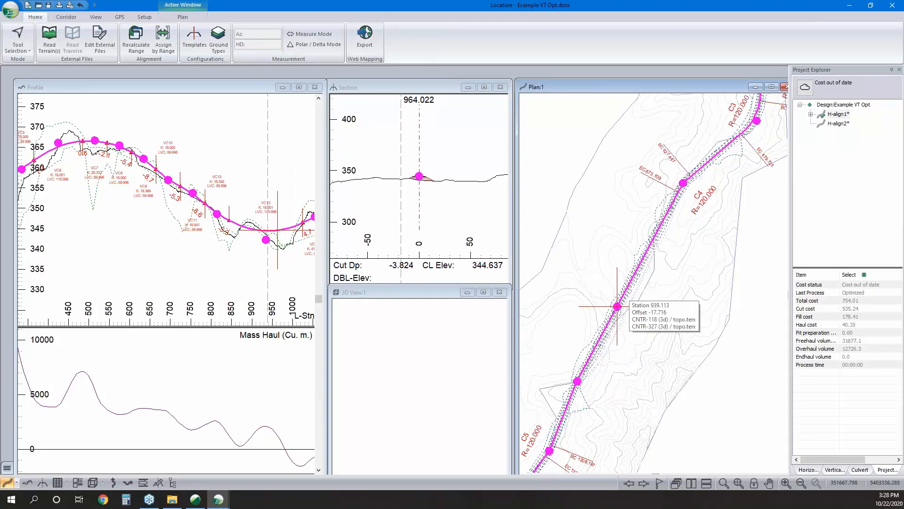
- Create a new horizontal alignment as a duplicate of H-align1
right_click(838, 114)
mouse_move(822, 117)
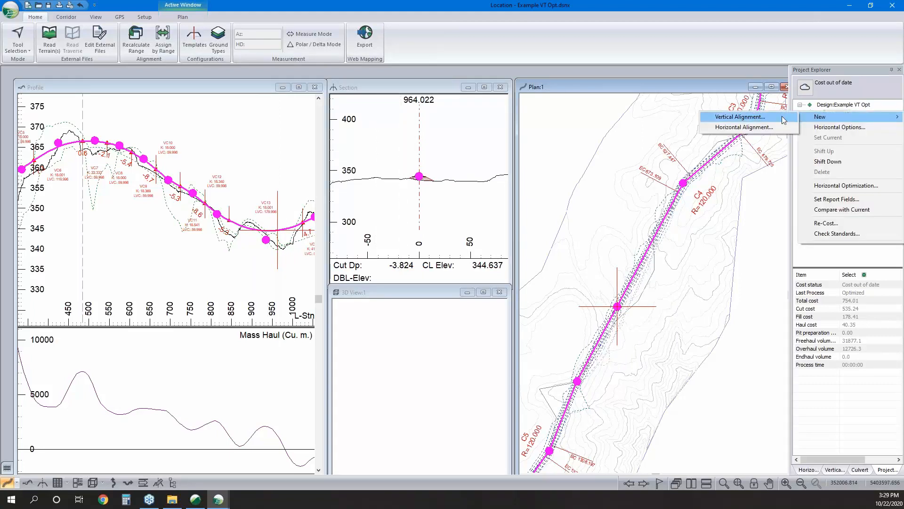
left_click(772, 126)
left_click(456, 251)
left_click(455, 266)
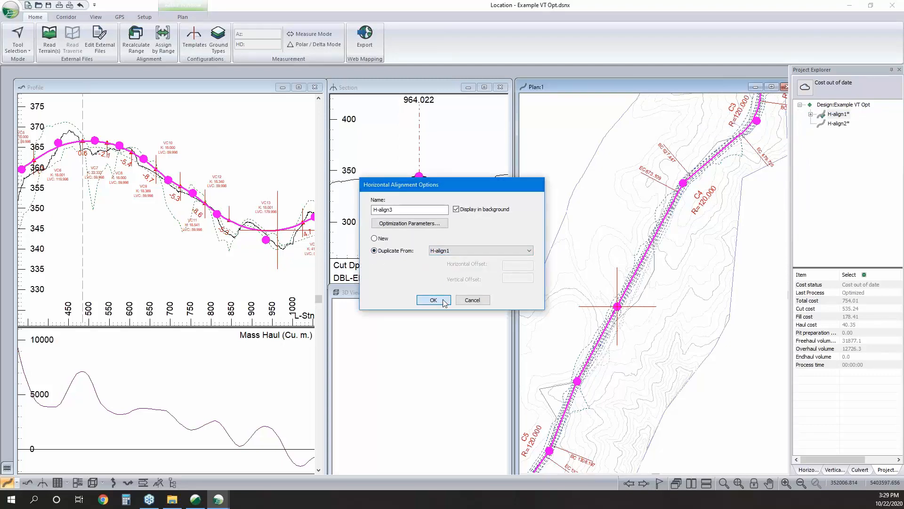
left_click(443, 301)
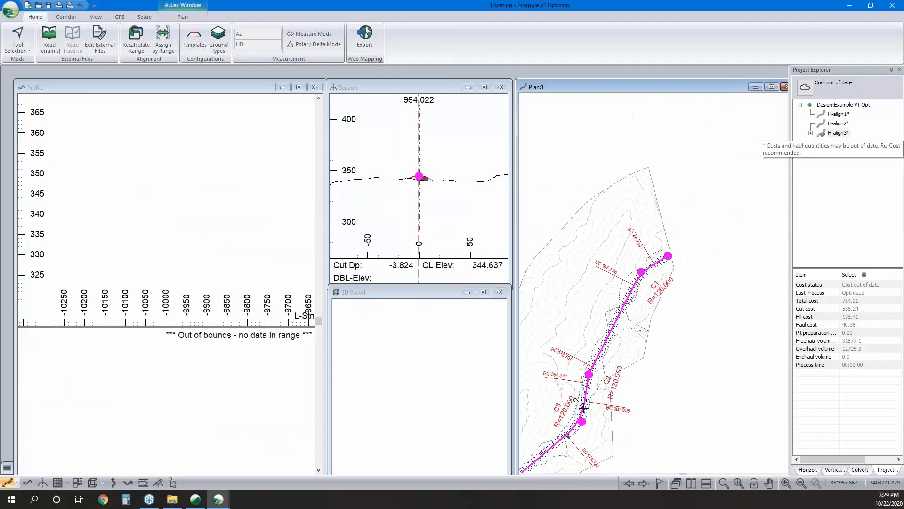
- Set H-align3's horizontal optimization limits to an X offset of 100 and a Y offset of 100, with Orient Grid enabled
middle_click_drag(597, 404, 689, 225)
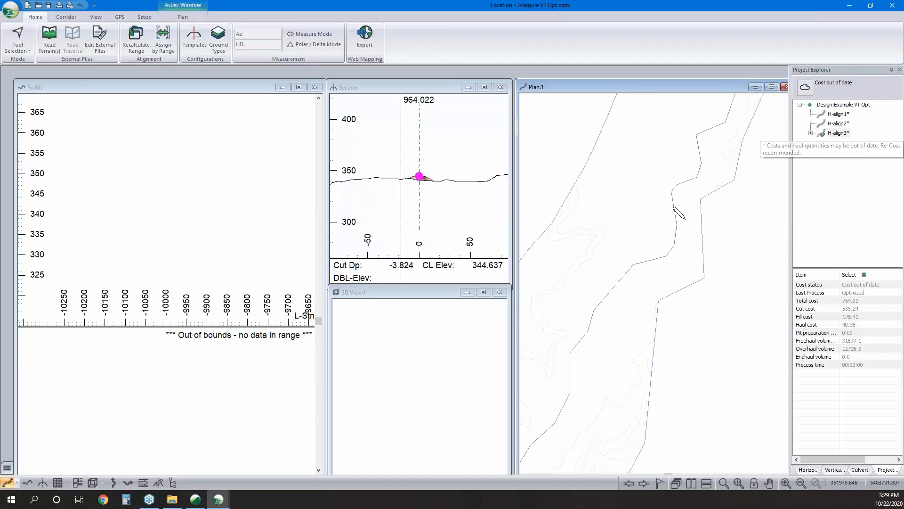
right_click(838, 133)
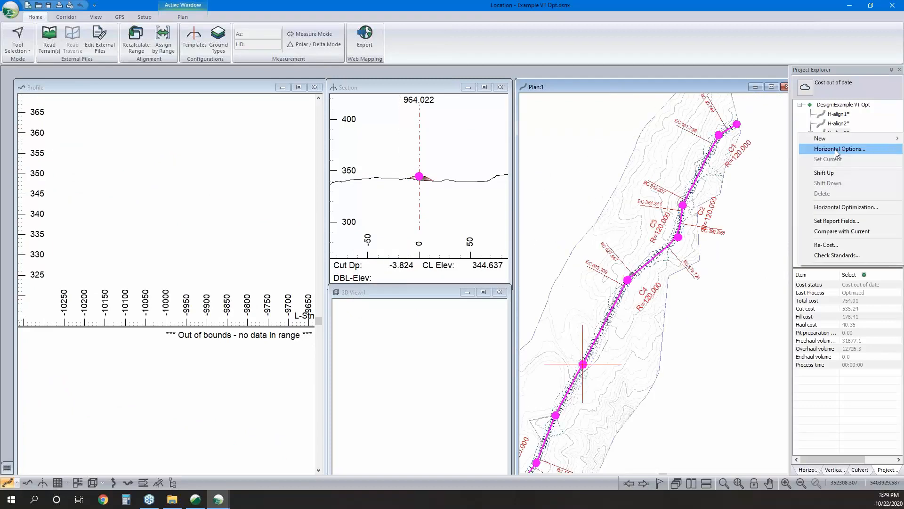
left_click(835, 149)
left_click(416, 226)
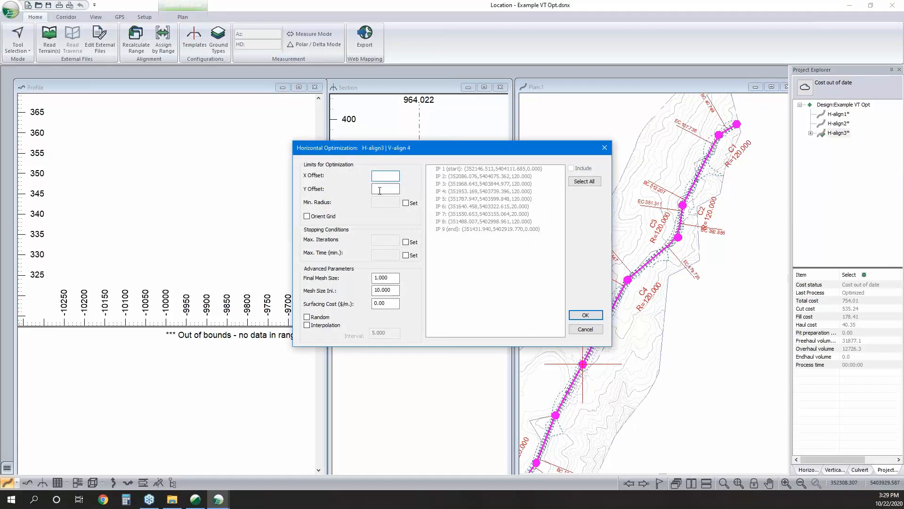
type("5")
key("BackSpace")
left_click(396, 190)
type("100")
left_click(312, 216)
left_click_drag(502, 155, 411, 162)
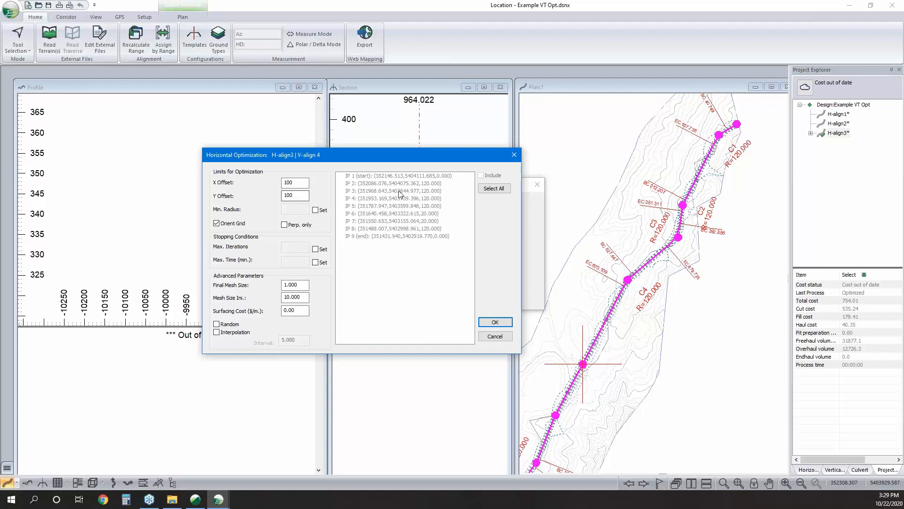
- Include IP 7 in the horizontal optimization and accept the optimization parameters and alignment options
double_click(380, 222)
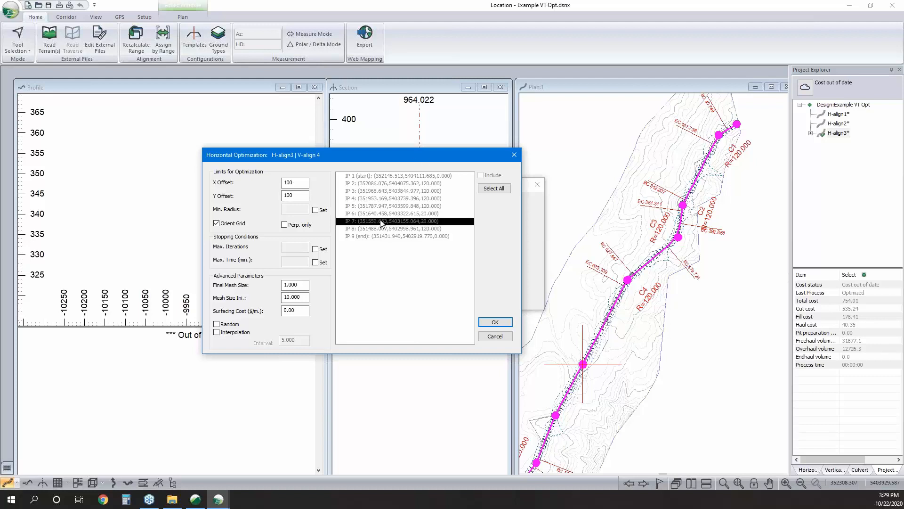
left_click(502, 323)
left_click(448, 299)
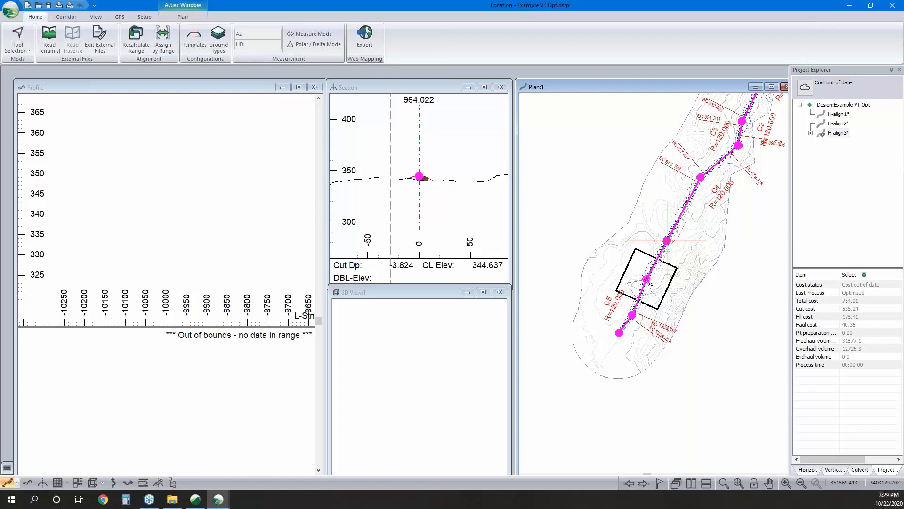
- Change H-align3's horizontal optimization to include IP 6 instead of IP 7 and accept the parameters and alignment options
double_click(648, 279)
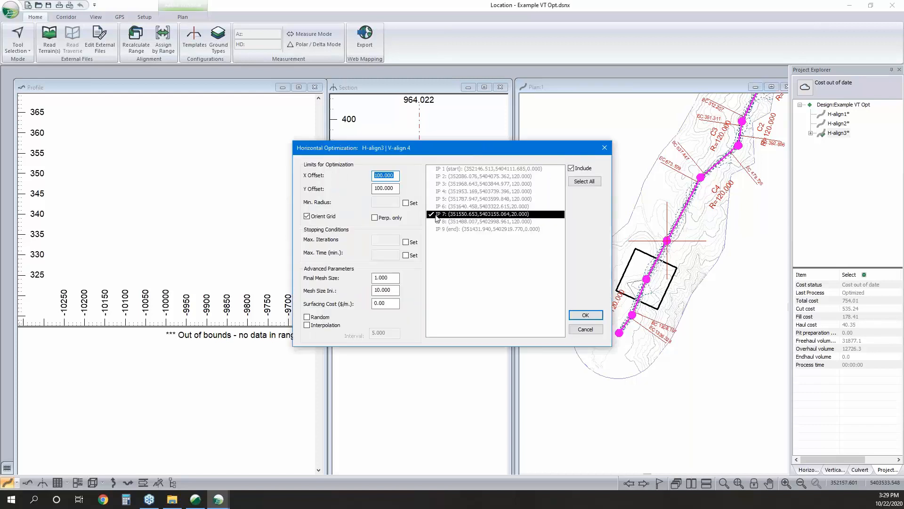
left_click(445, 207)
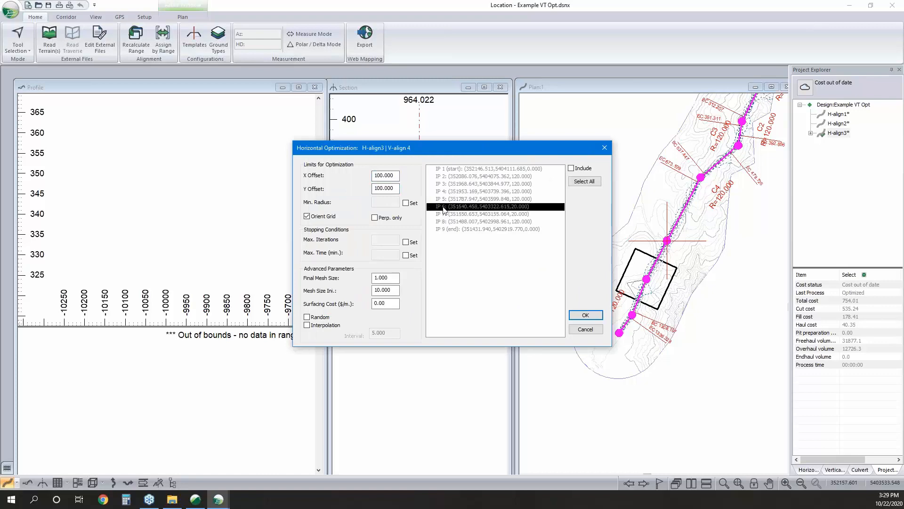
left_click(585, 315)
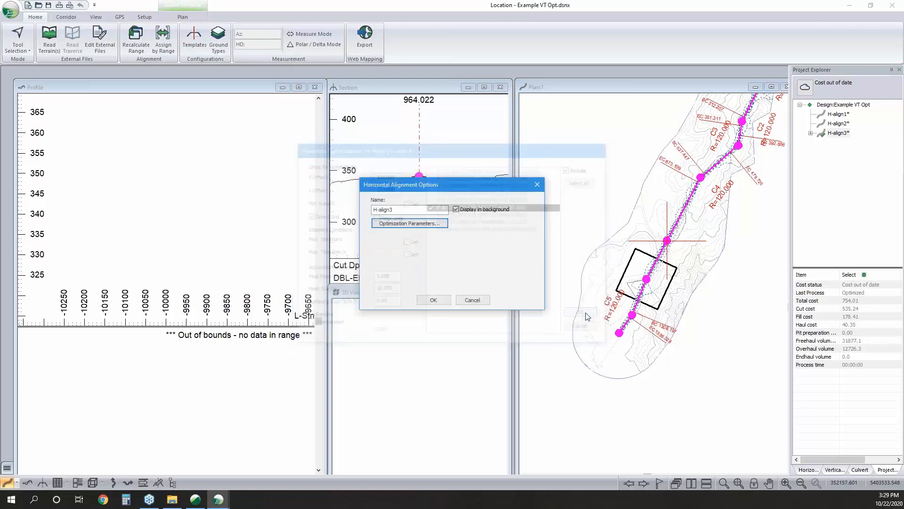
left_click(433, 300)
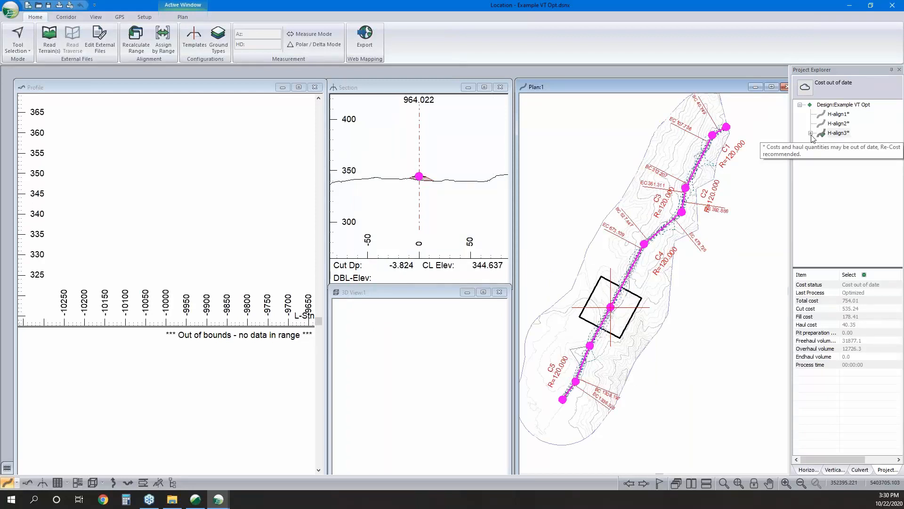
- Try to run the horizontal optimization on H-align3 and close its log
right_click(838, 134)
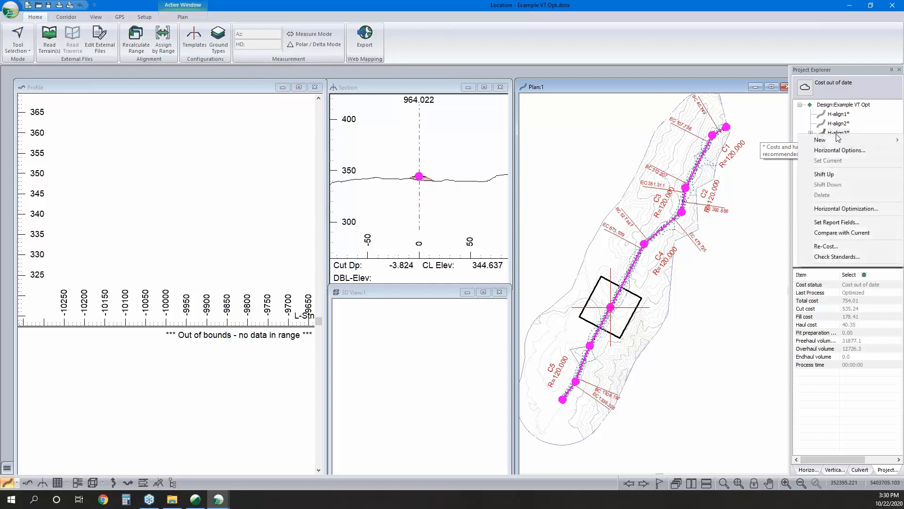
left_click(840, 210)
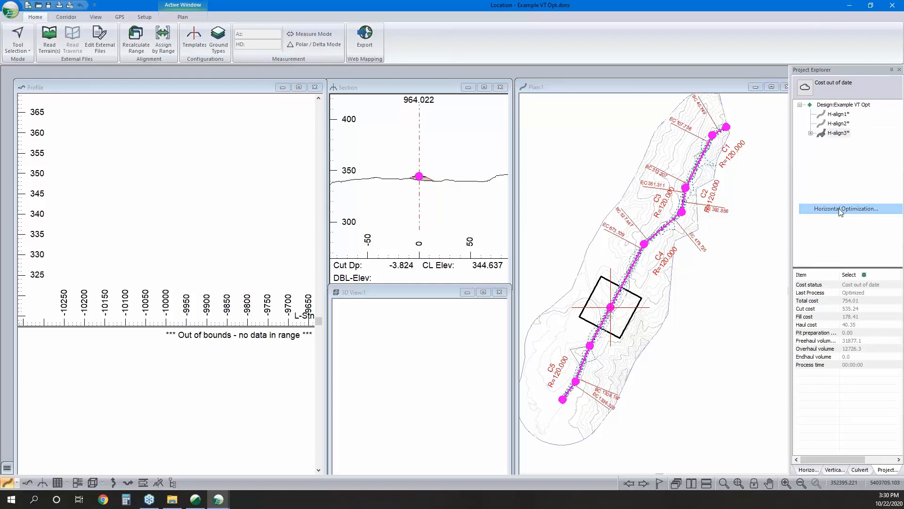
left_click(587, 318)
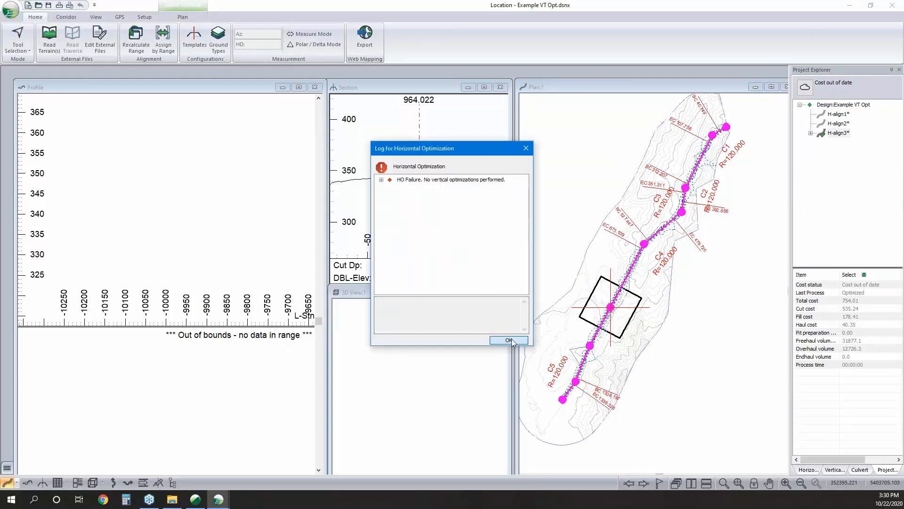
left_click(510, 340)
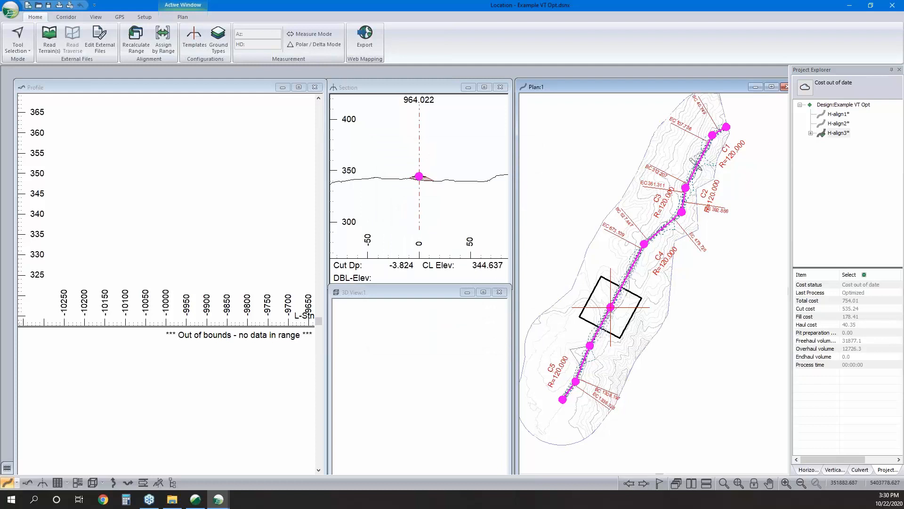
- Make H-align2 the current horizontal alignment and examine its plan geometry just above curve C5
right_click(831, 124)
left_click(828, 149)
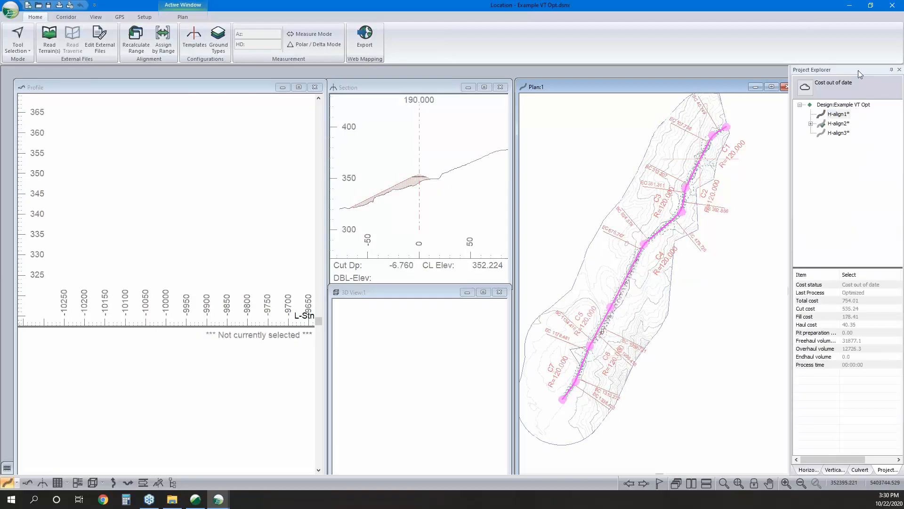
left_click(846, 124)
left_click(843, 124)
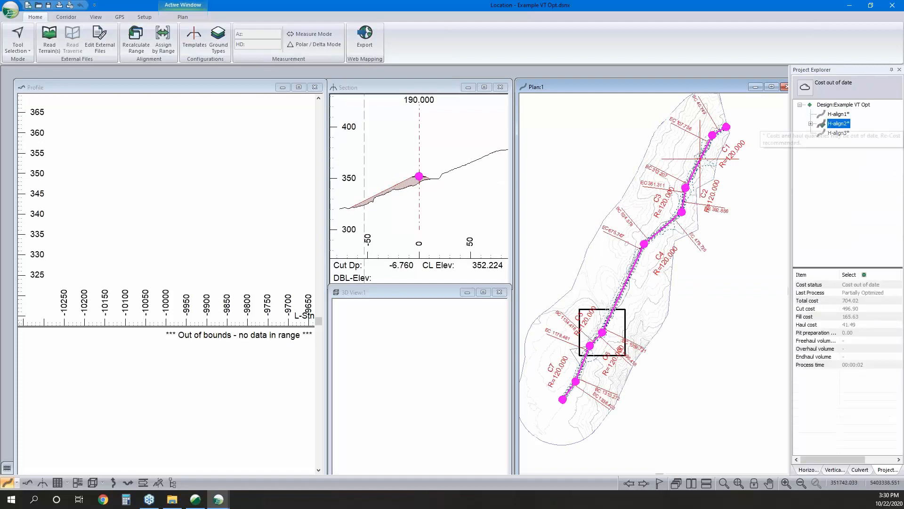
scroll(615, 305, "up", 3)
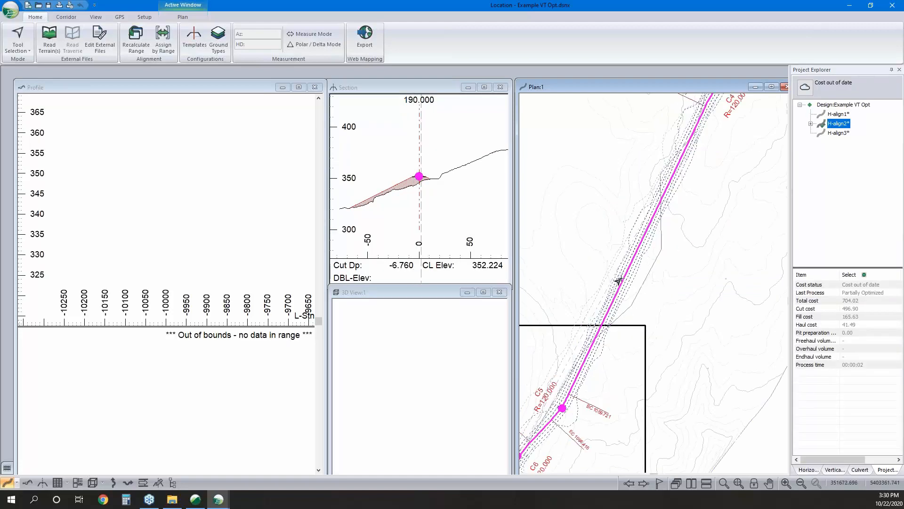
middle_click_drag(634, 266, 649, 257)
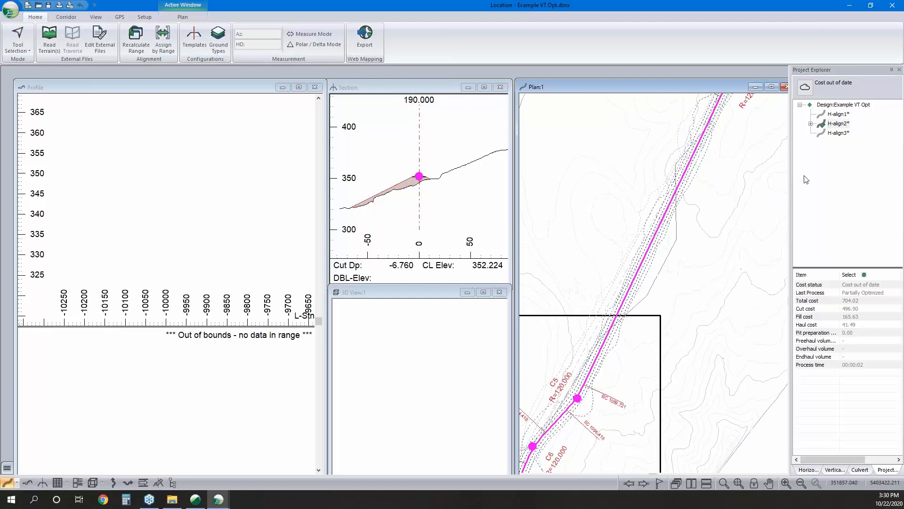
- Make H-align1 the current horizontal alignment and V-align 1 its current vertical alignment, letting the design recalculate
right_click(839, 114)
left_click(840, 139)
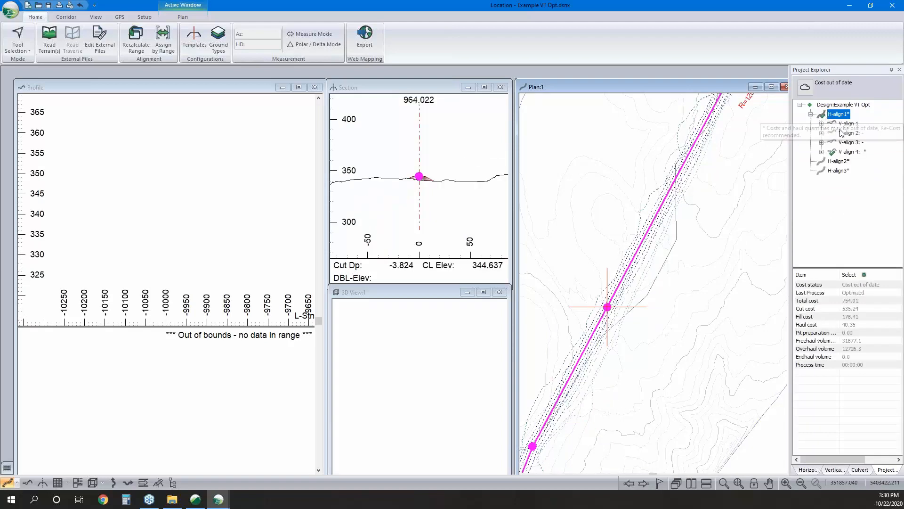
left_click(846, 124)
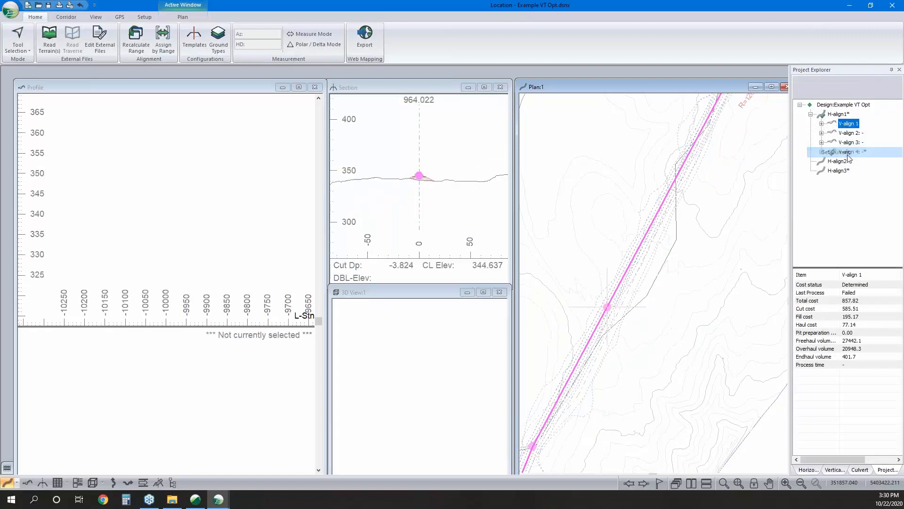
left_click(536, 272)
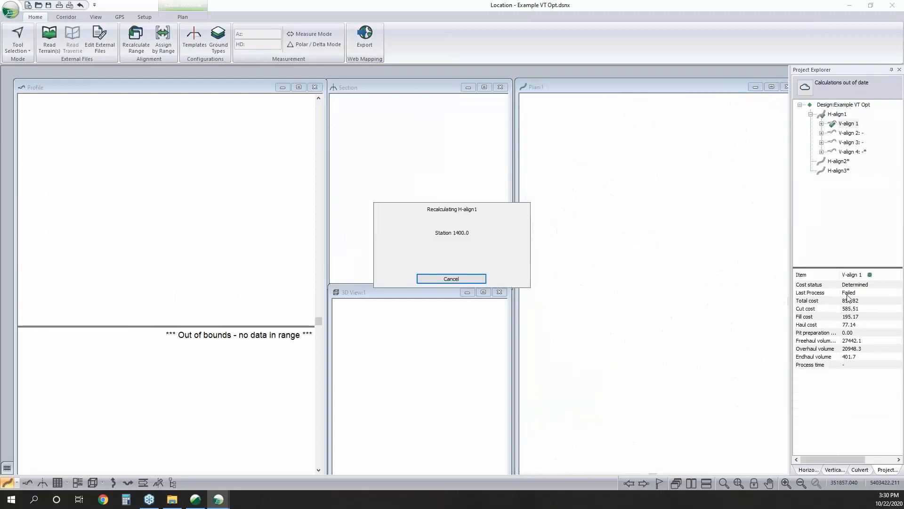
- Set H-align2 as the current horizontal alignment again and compare its route around curves C5 and C6
right_click(839, 161)
left_click(845, 186)
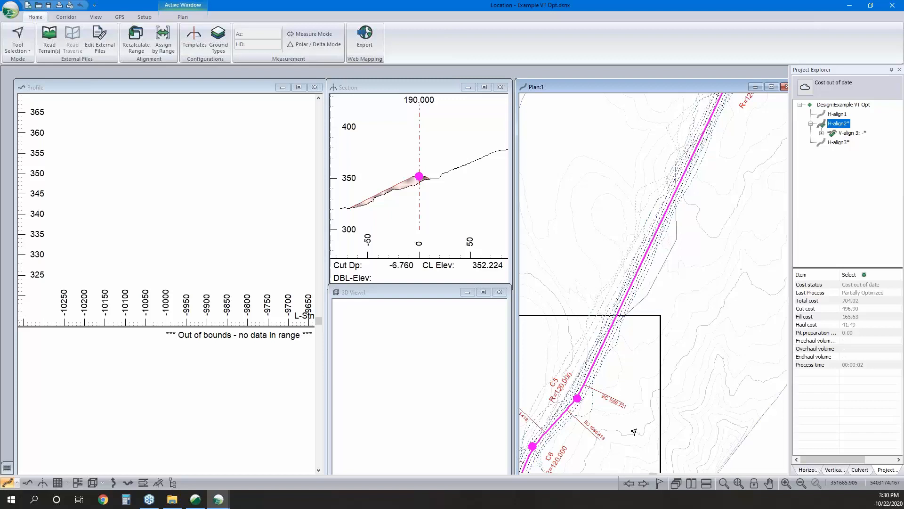
scroll(661, 321, "down", 1)
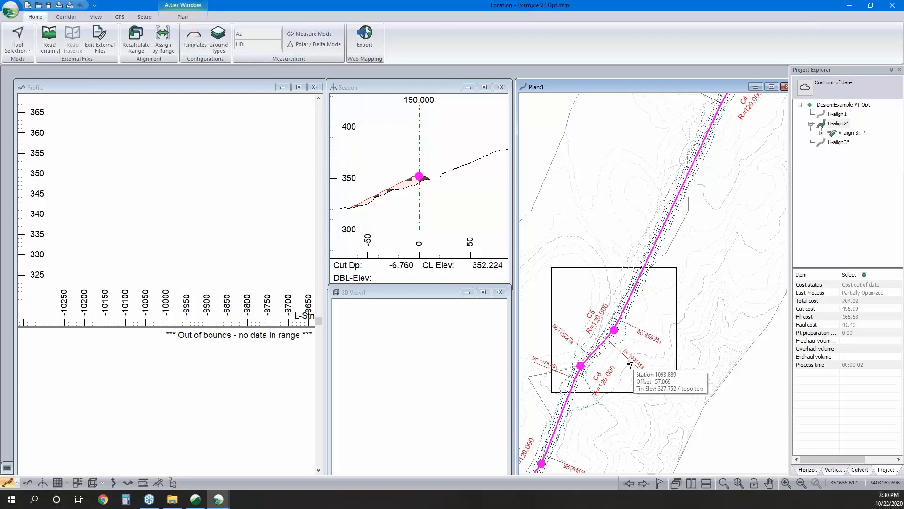
- Review the standards in the vertical optimization options of V-align 3 and close them without changes
right_click(844, 133)
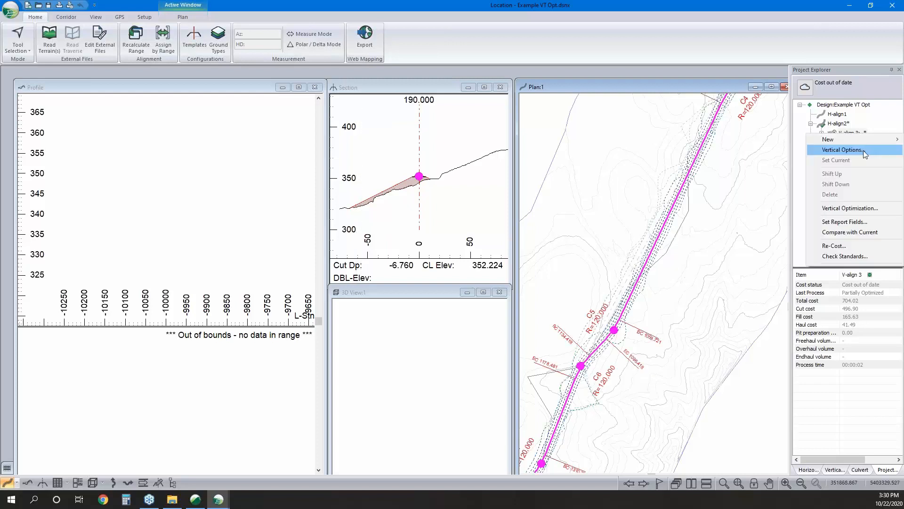
left_click(863, 150)
left_click(328, 142)
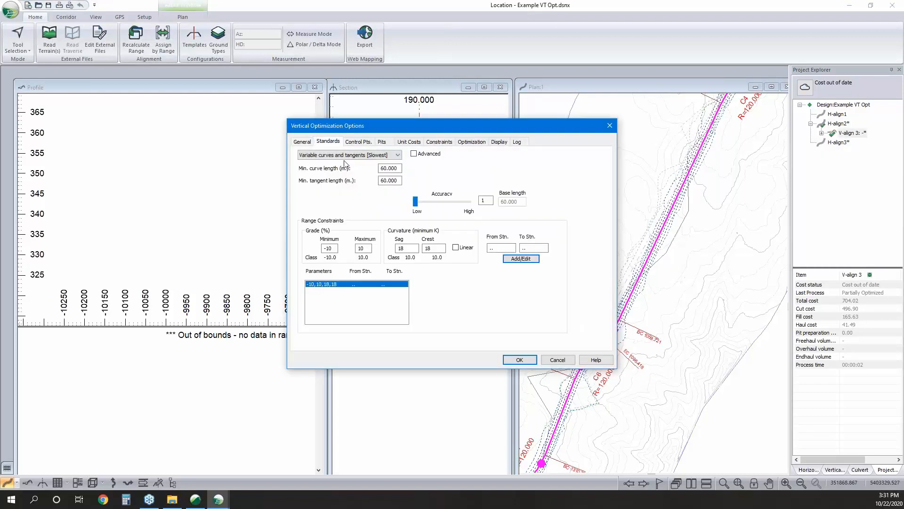
left_click(557, 361)
left_click(557, 361)
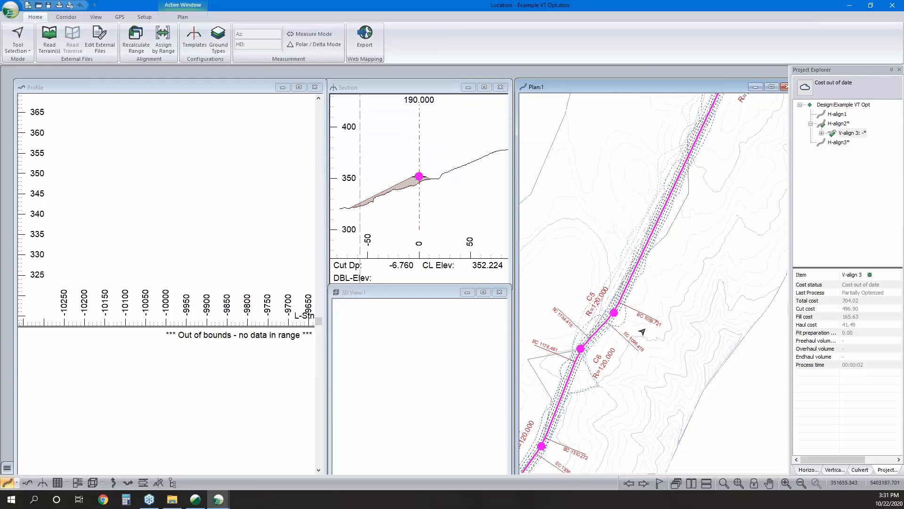
- Review H-align2's horizontal optimization parameters, cancel out of its options, and view the whole alignment in plan
left_click(642, 332)
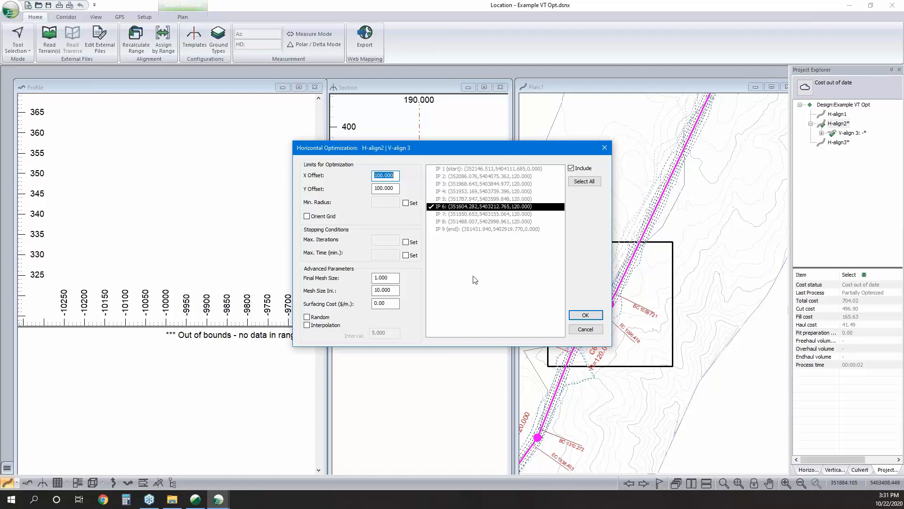
left_click(596, 329)
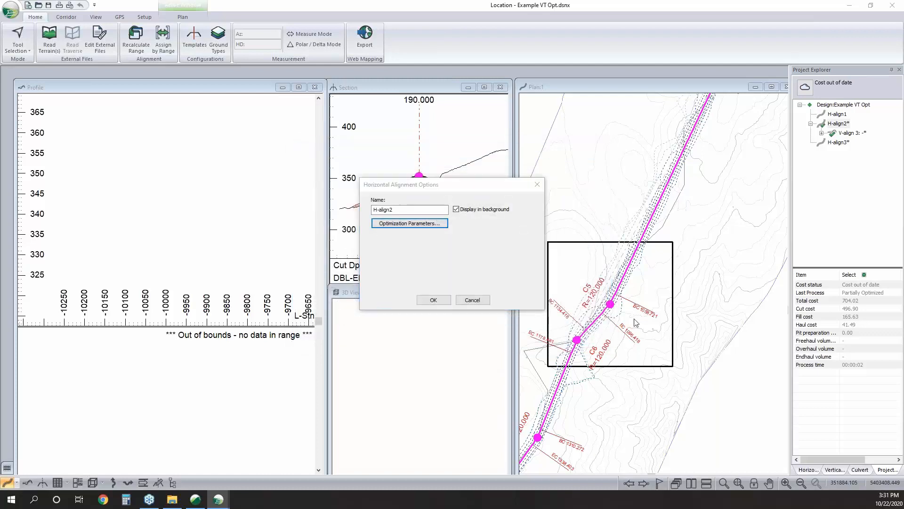
left_click(485, 300)
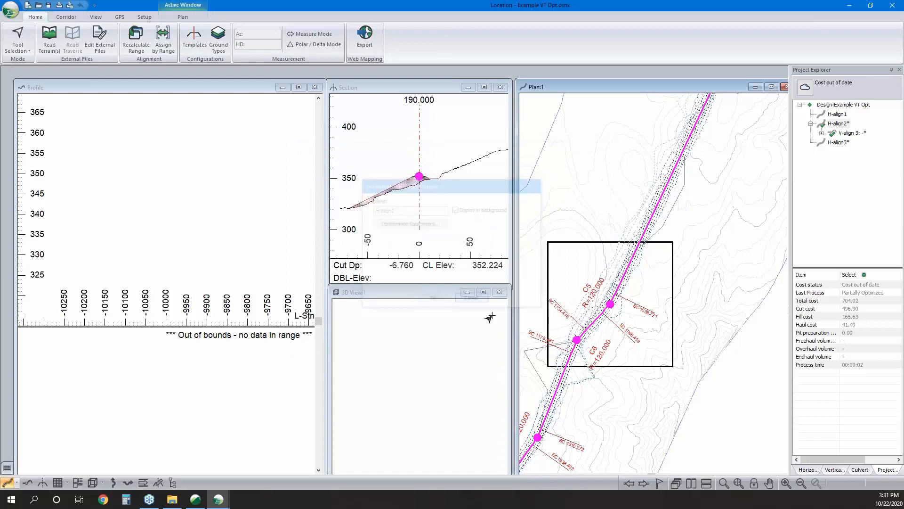
middle_click_drag(681, 301, 656, 344)
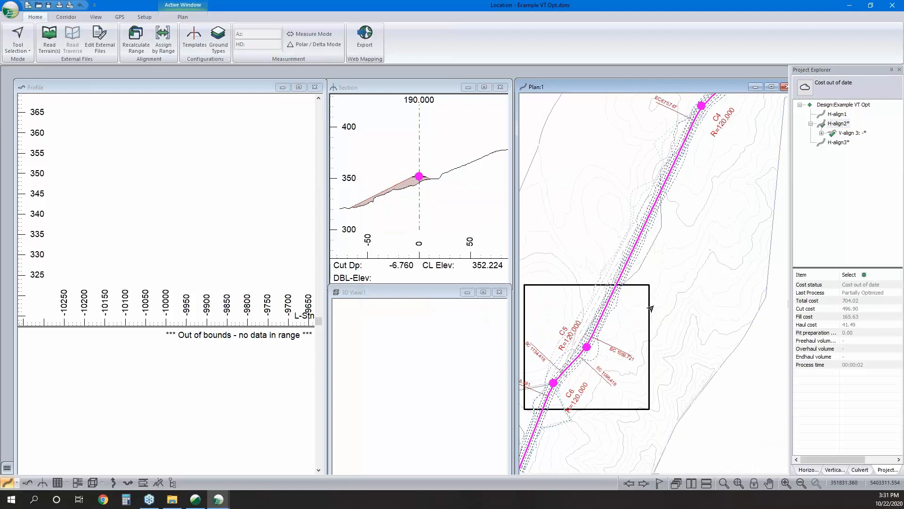
scroll(641, 311, "down", 3)
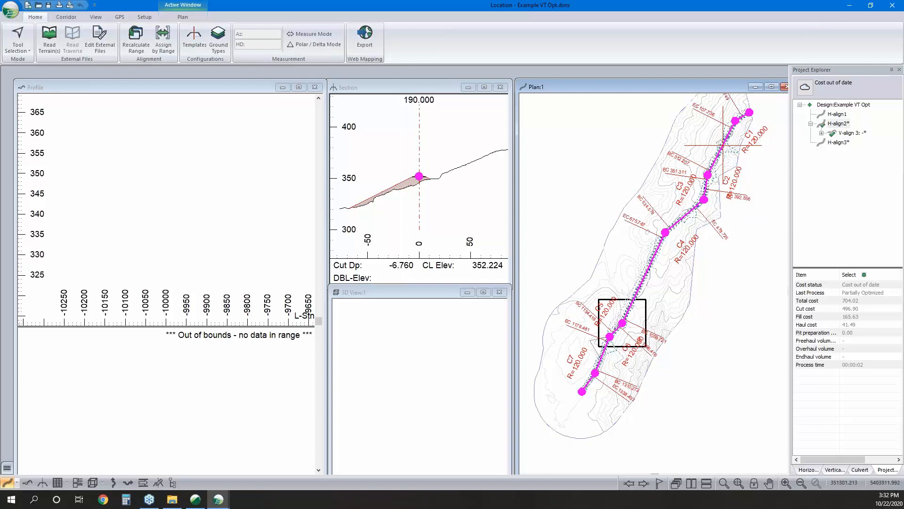
- Review the file formats available for saving the design and cancel without saving
left_click(10, 9)
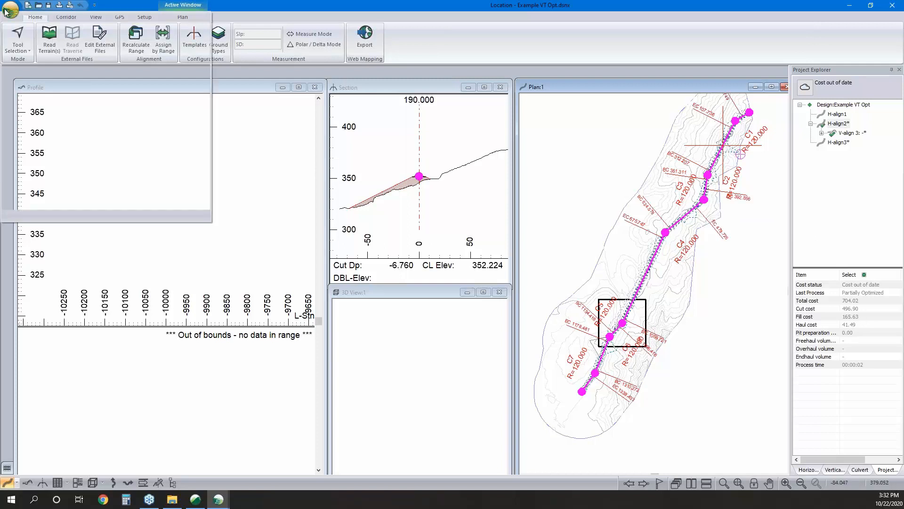
left_click(16, 29)
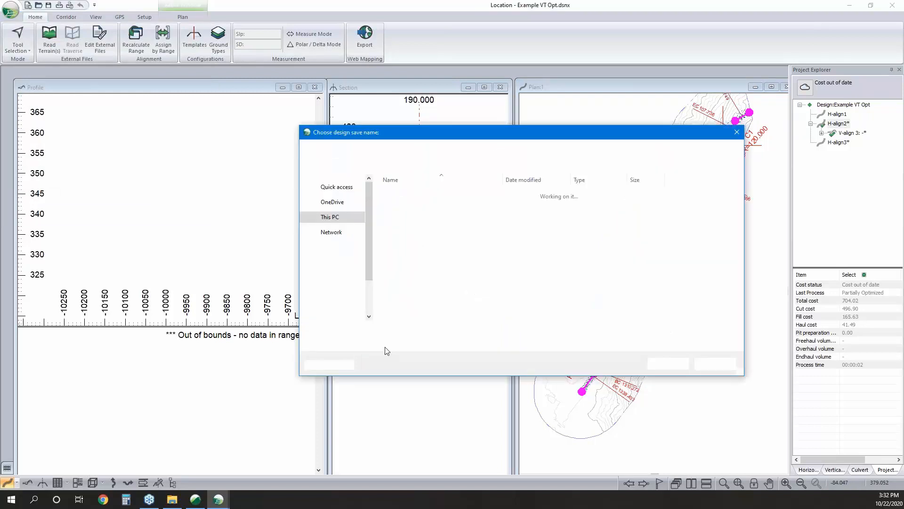
left_click(388, 343)
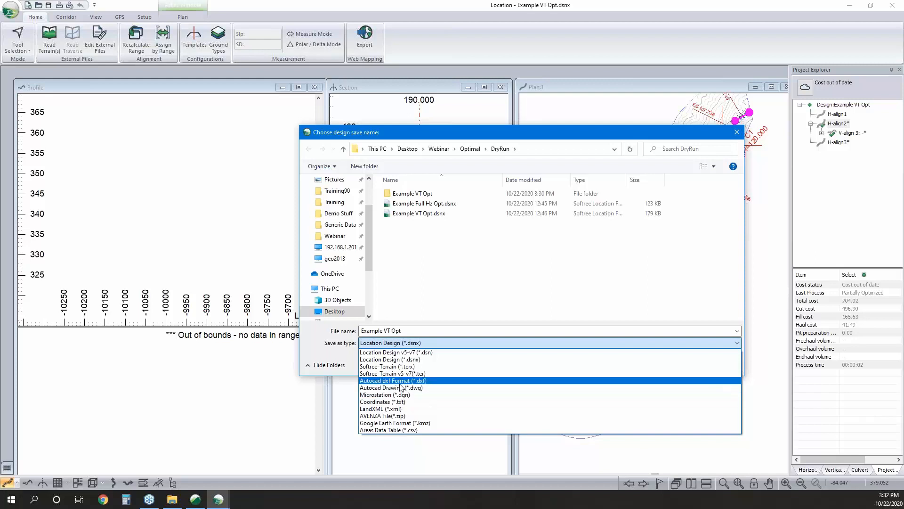
left_click(335, 353)
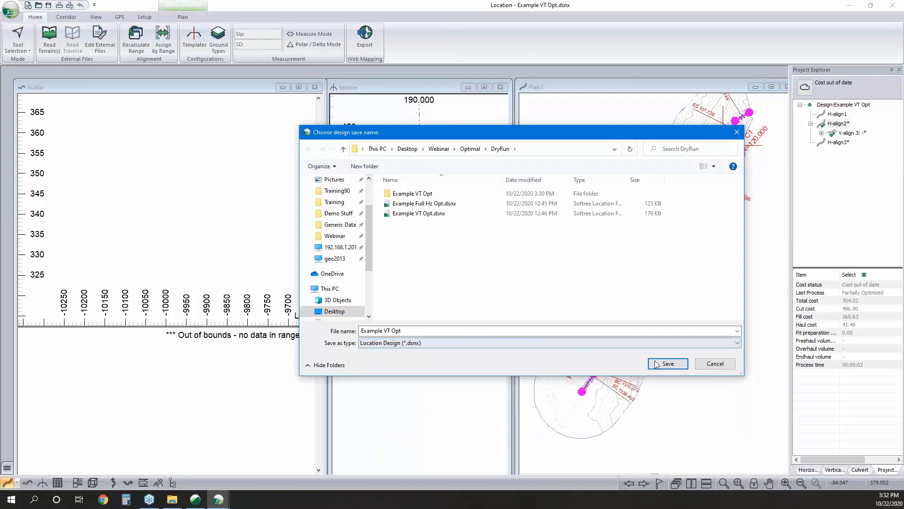
left_click(704, 363)
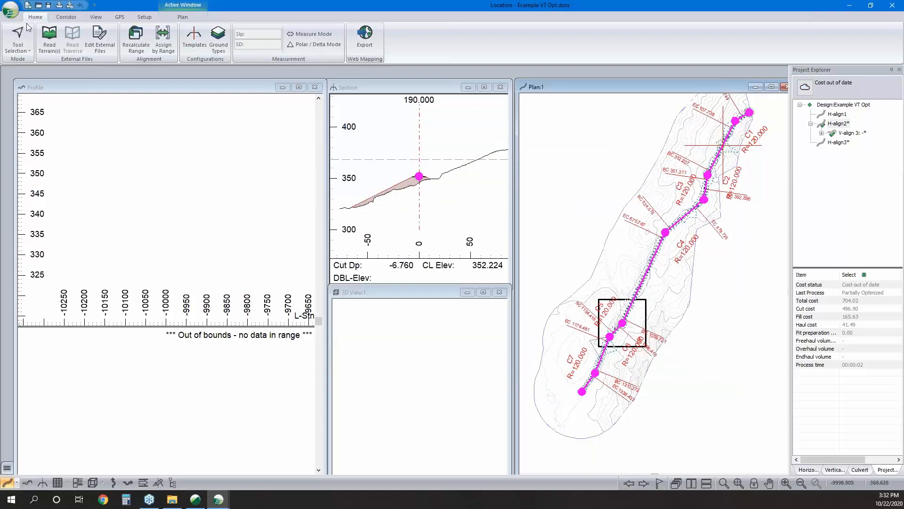
- Open the Multi-Plot window and load the book layout "BookTemplate ANSI D formatted.blt"
left_click(77, 483)
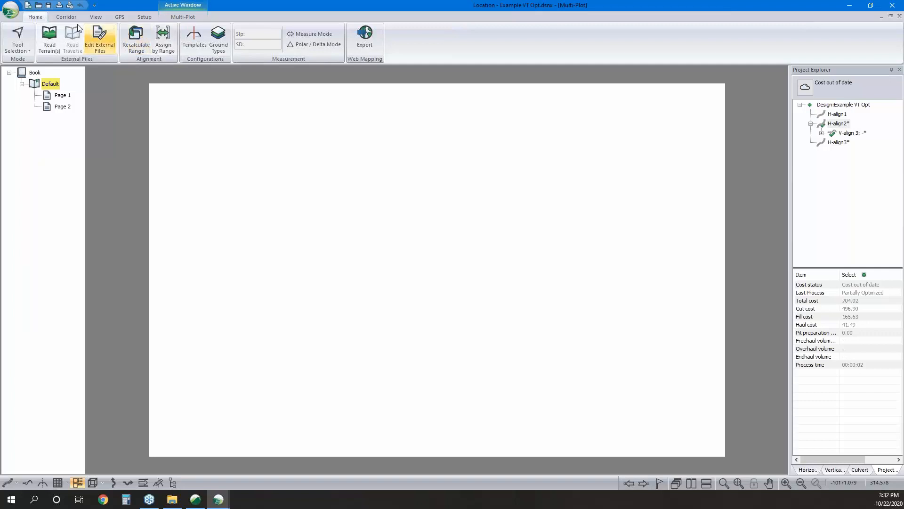
left_click(182, 16)
left_click(91, 39)
left_click(481, 275)
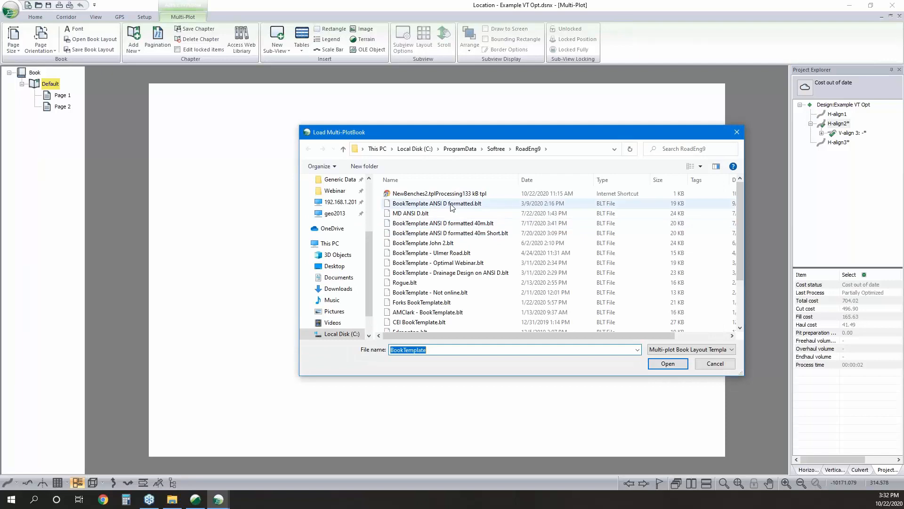
left_click(451, 203)
left_click(679, 364)
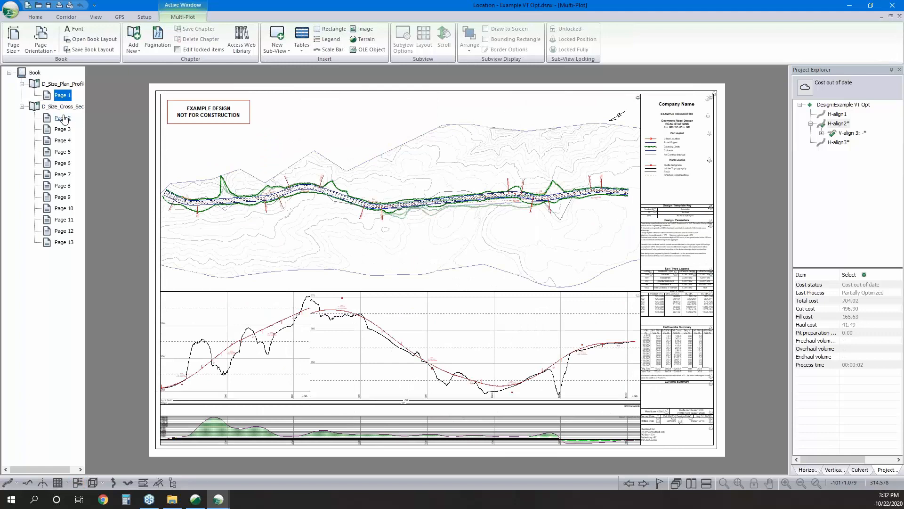
- View the first cross-section sheet, Page 2, and return to the plan, profile and section windows
left_click(65, 121)
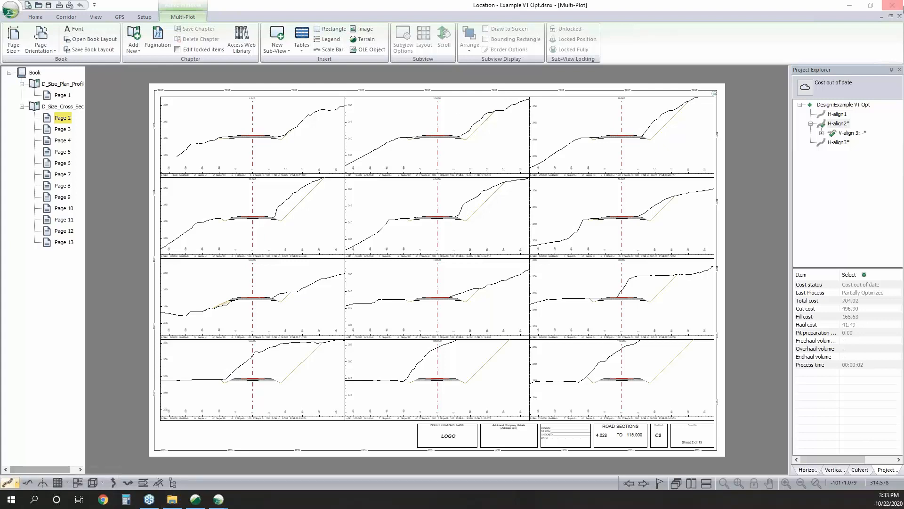
left_click(891, 6)
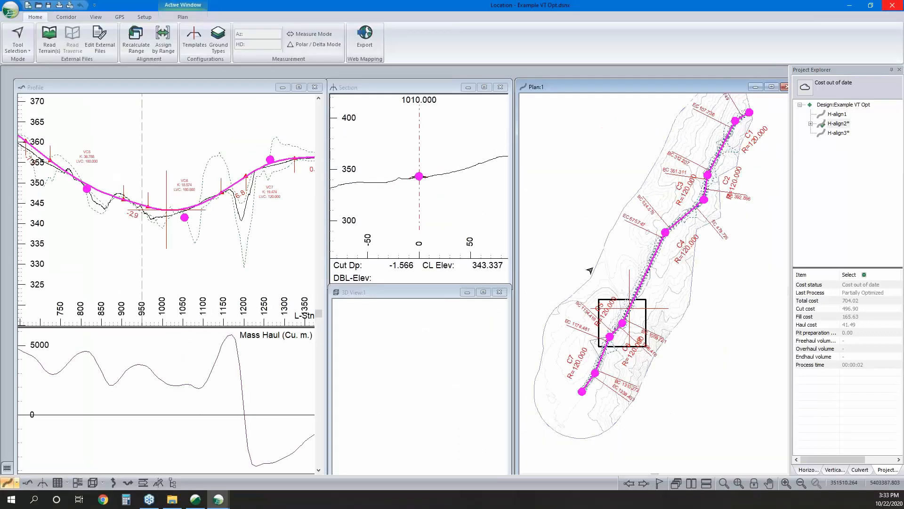
- Open the template editor from the section view and review the Rural I-left component's properties under DF - Rural without changing them
scroll(424, 201, "up", 2)
double_click(428, 144)
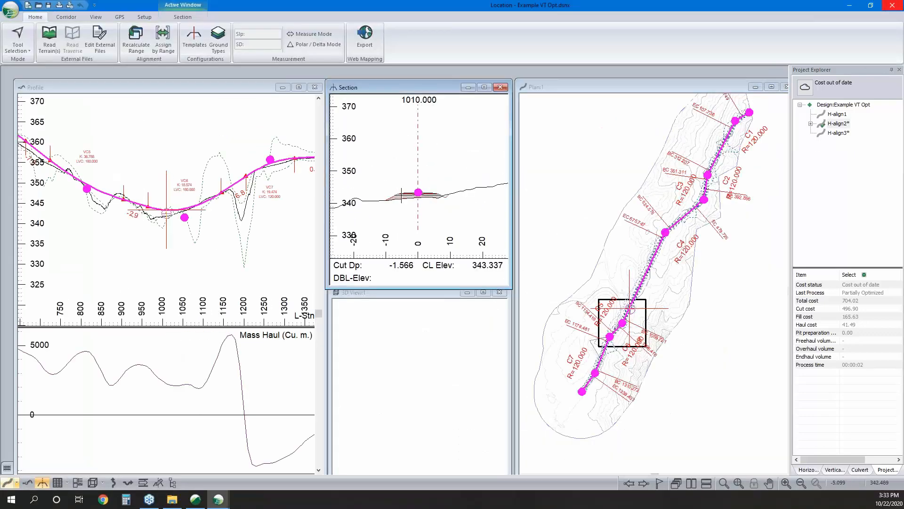
left_click(220, 116)
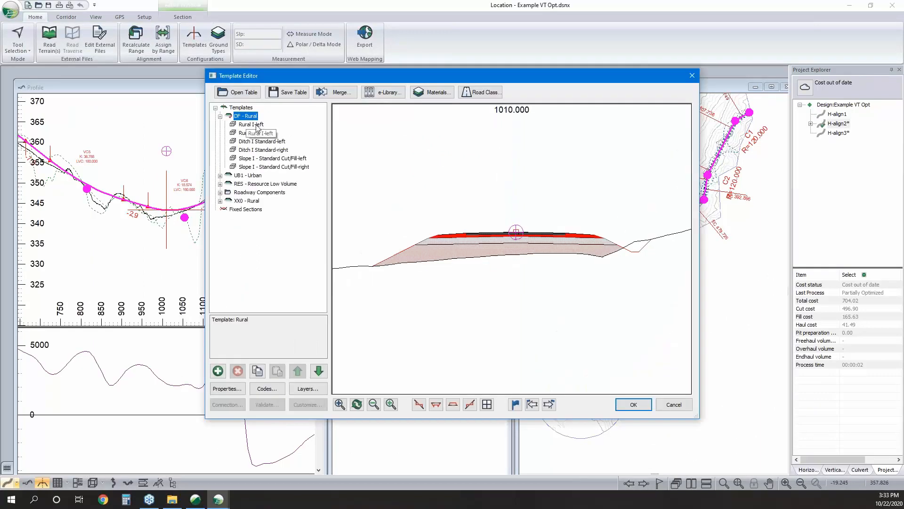
left_click(251, 124)
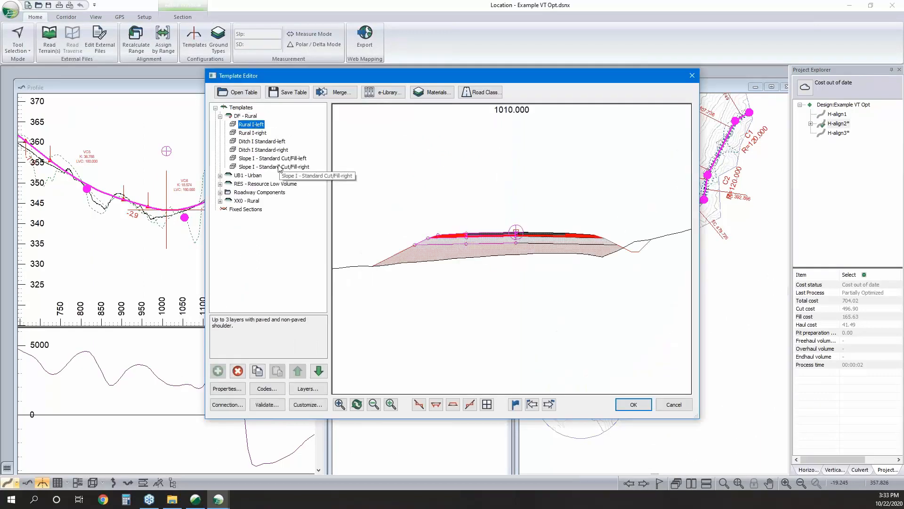
double_click(256, 125)
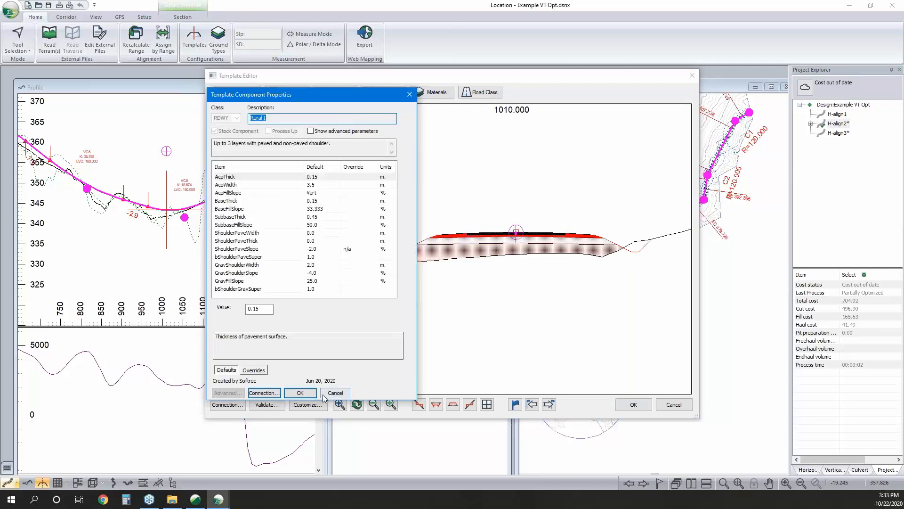
left_click(335, 393)
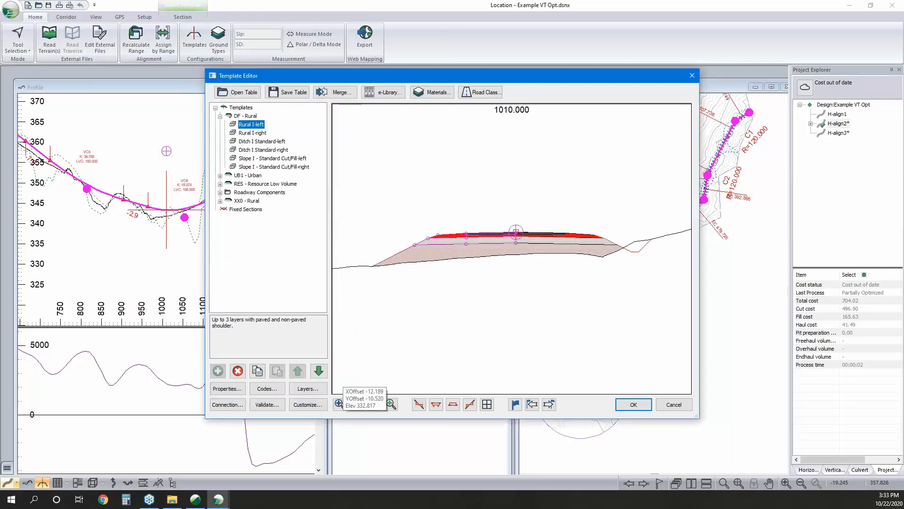
double_click(258, 125)
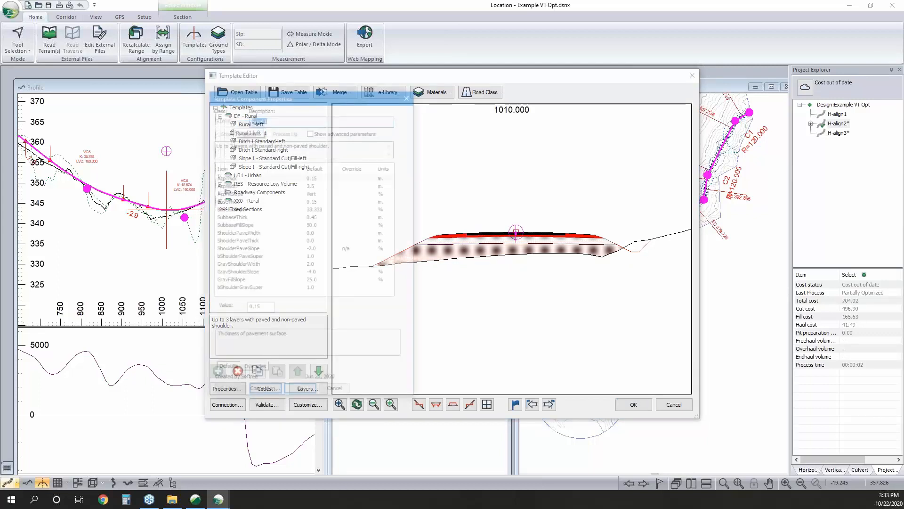
key("Escape")
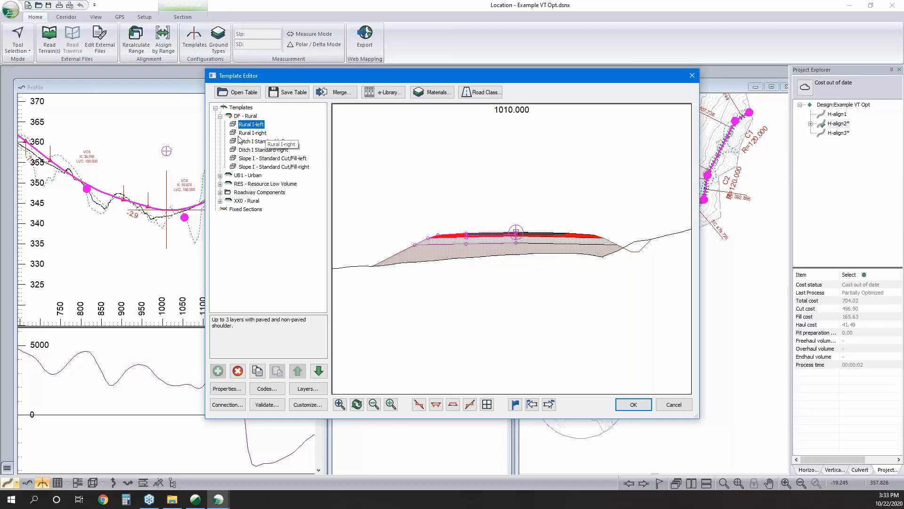
- Set the default pavement width (AcpWidth) of the DF - Rural template's Rural I-left component to 4 m
double_click(251, 125)
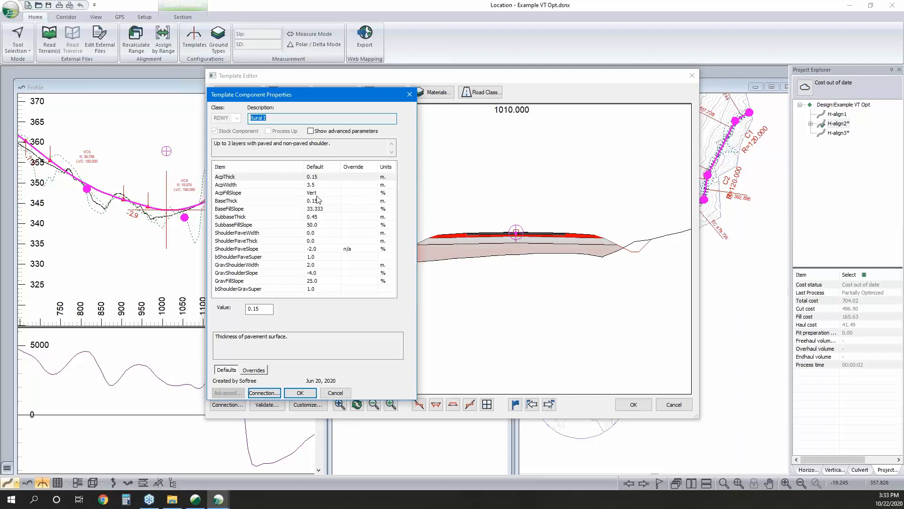
left_click(316, 185)
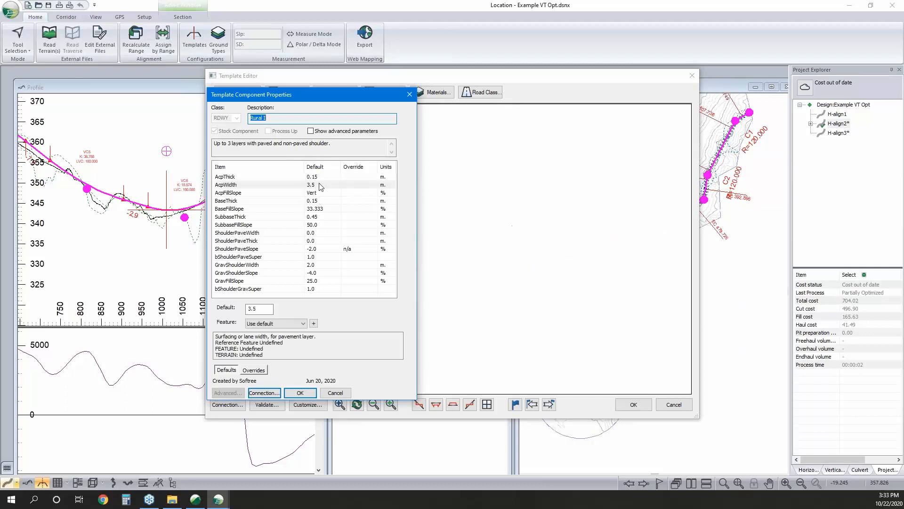
double_click(263, 308)
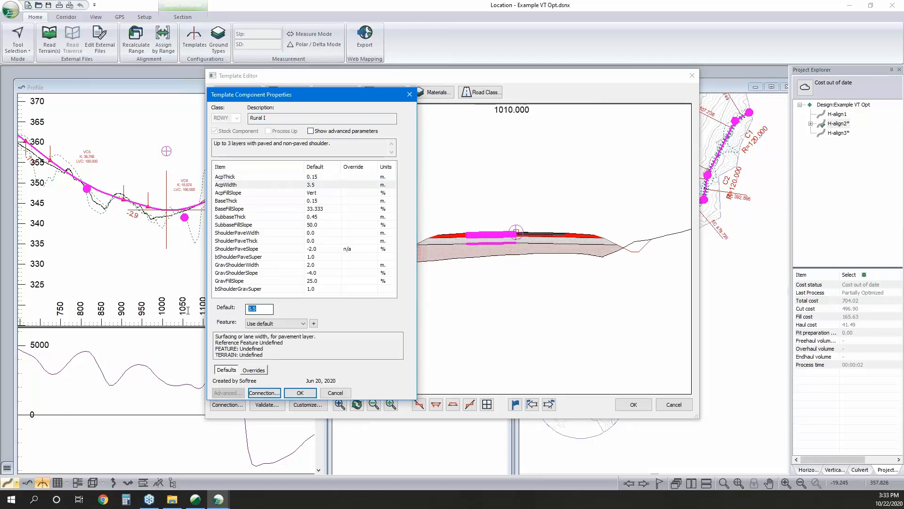
type("4")
left_click(300, 394)
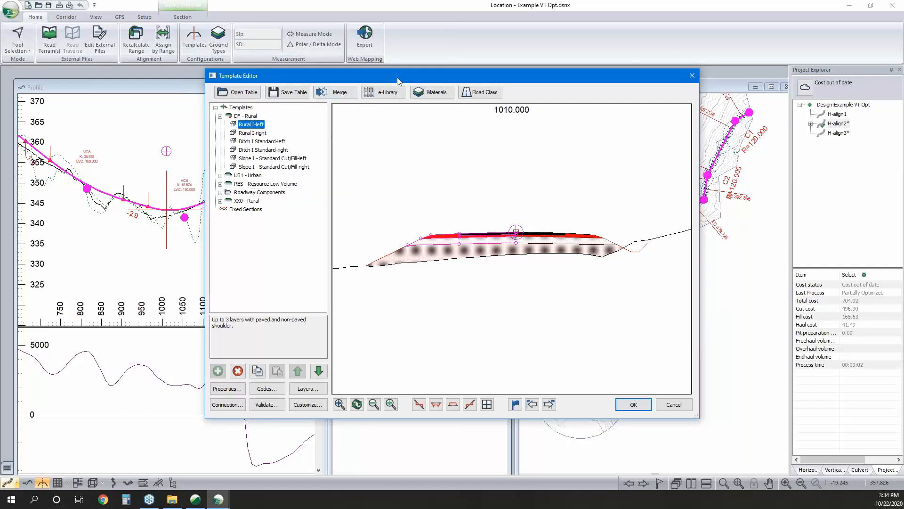
- Review the component categories available in the e-Library, retrieve nothing, and cancel out of the template editor
left_click(382, 93)
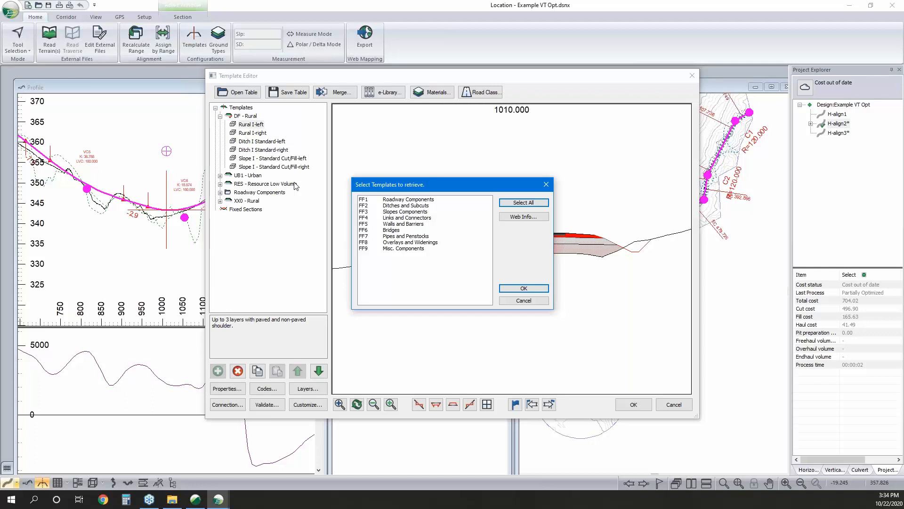
left_click(523, 301)
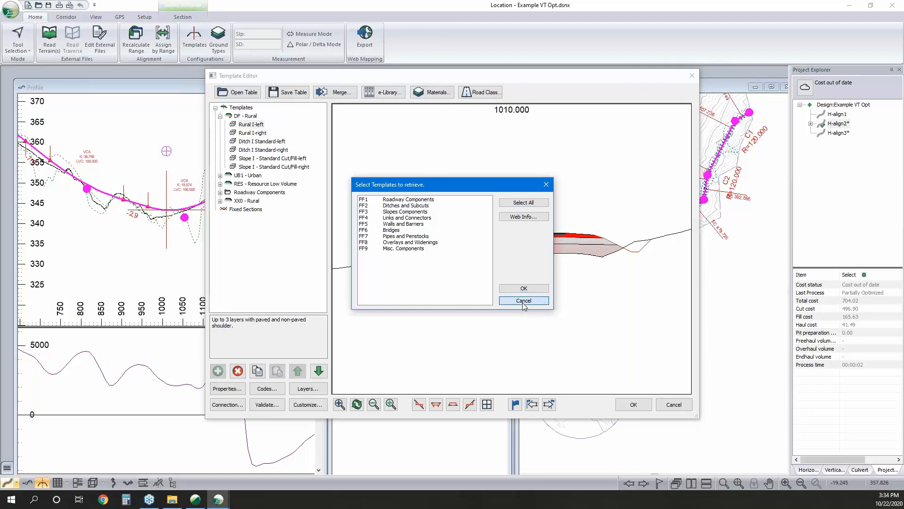
left_click(678, 409)
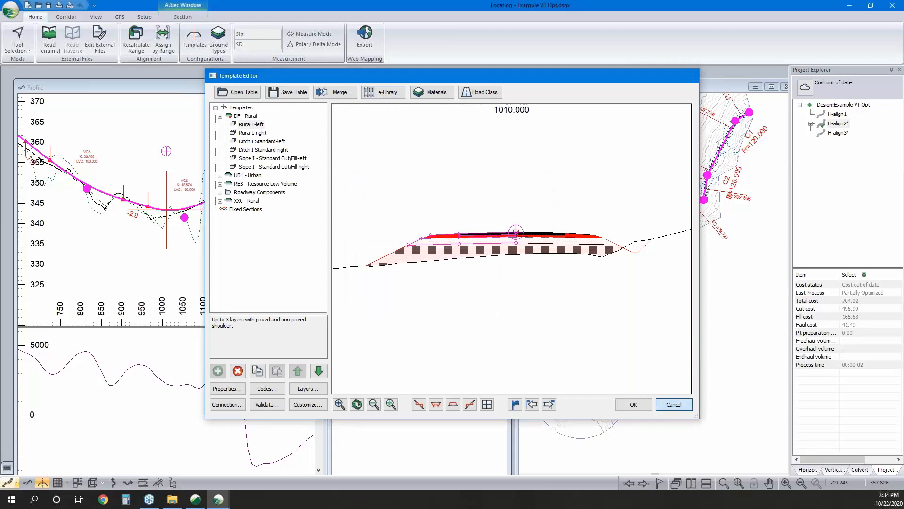
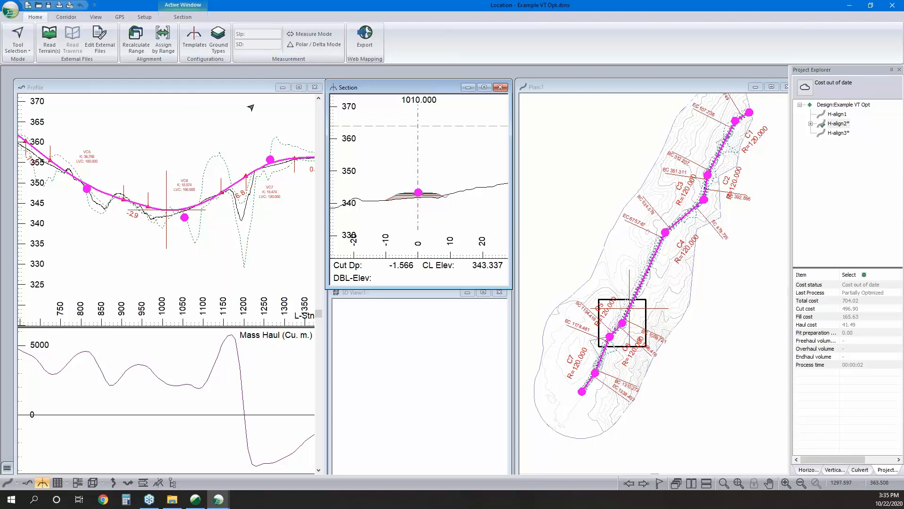
- Preview the UB1 - Urban template's cross section in the template editor and cancel out
left_click(191, 41)
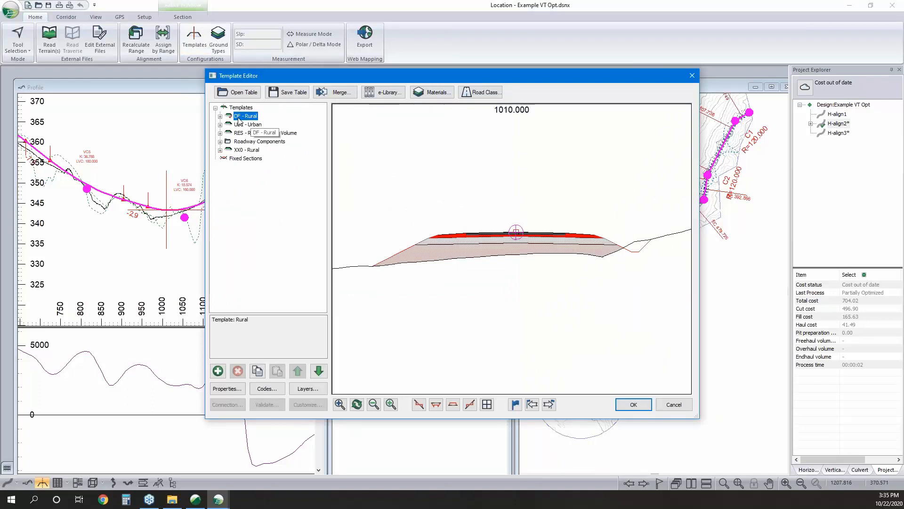
left_click(247, 124)
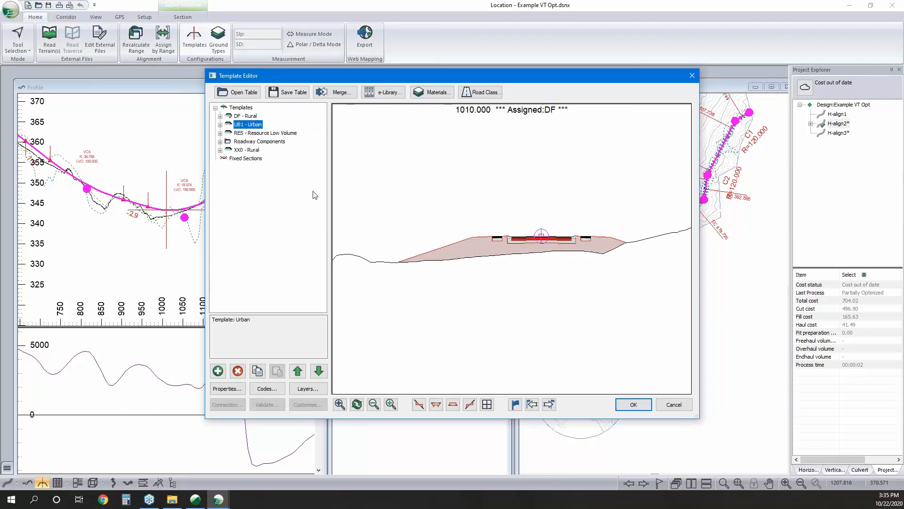
left_click(674, 405)
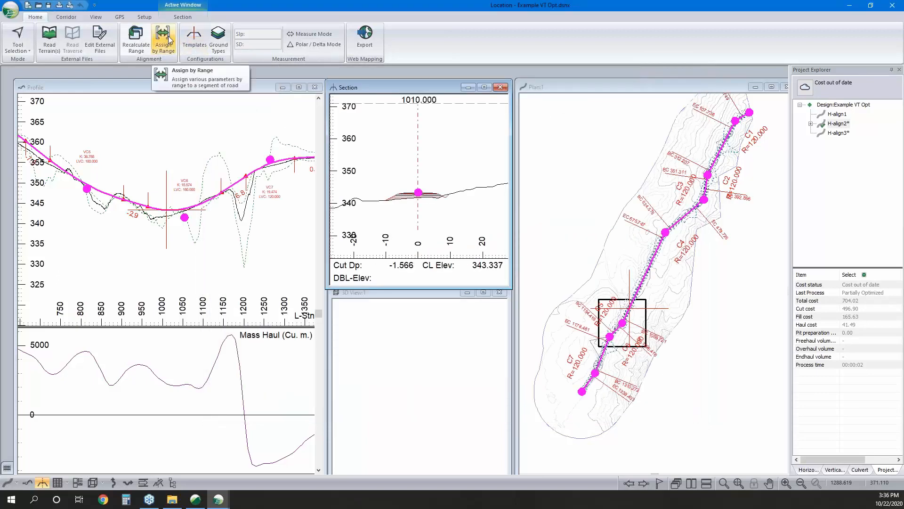
- Assign the UB1 Urban template by range from station 1000 to the road's end and recalculate the current alignment over all stations
left_click(164, 39)
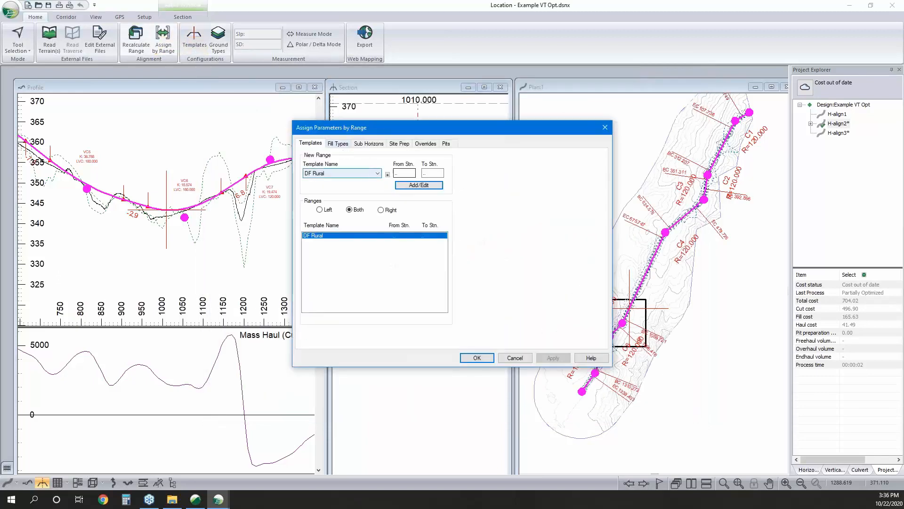
double_click(409, 173)
double_click(440, 173)
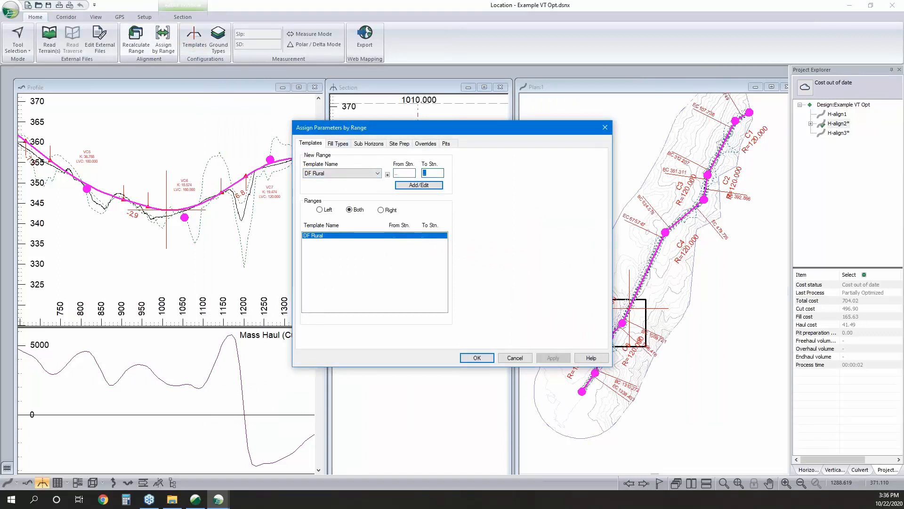
type("1000")
double_click(404, 173)
type("1000")
double_click(439, 173)
key("BackSpace")
left_click(354, 174)
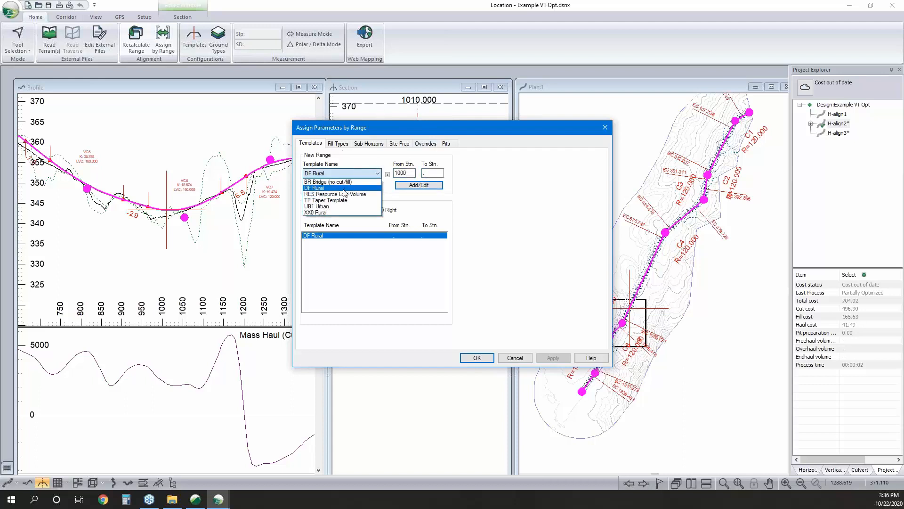
left_click(342, 207)
left_click(418, 185)
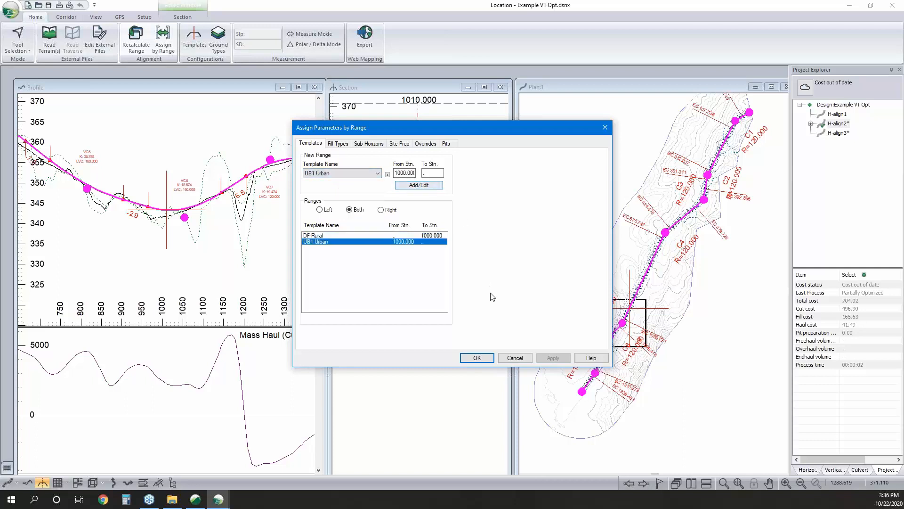
left_click(490, 357)
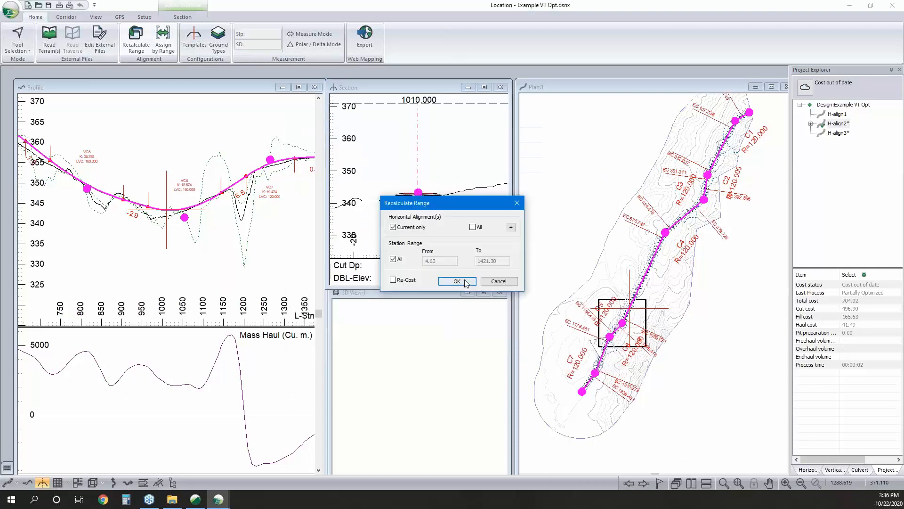
left_click(465, 280)
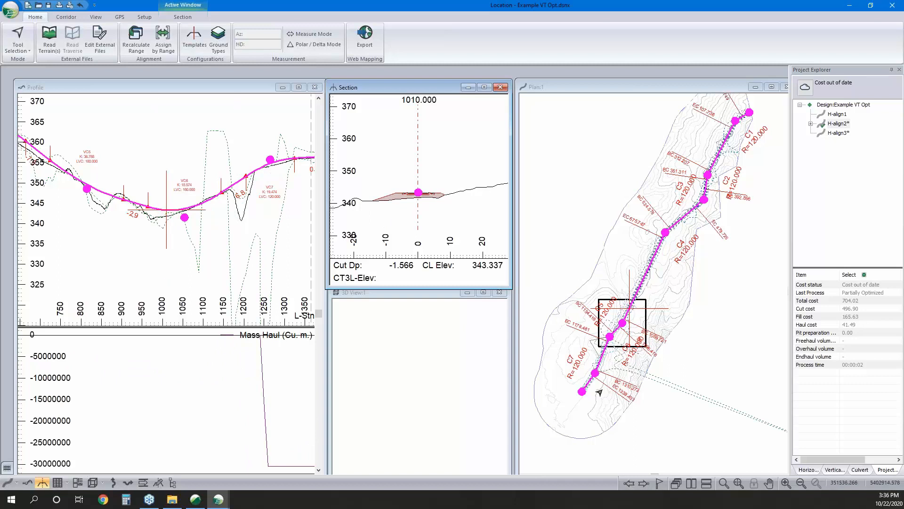
- Compare the cross sections at station 1240 in the urban range and station 840 in the rural range
left_click(602, 355)
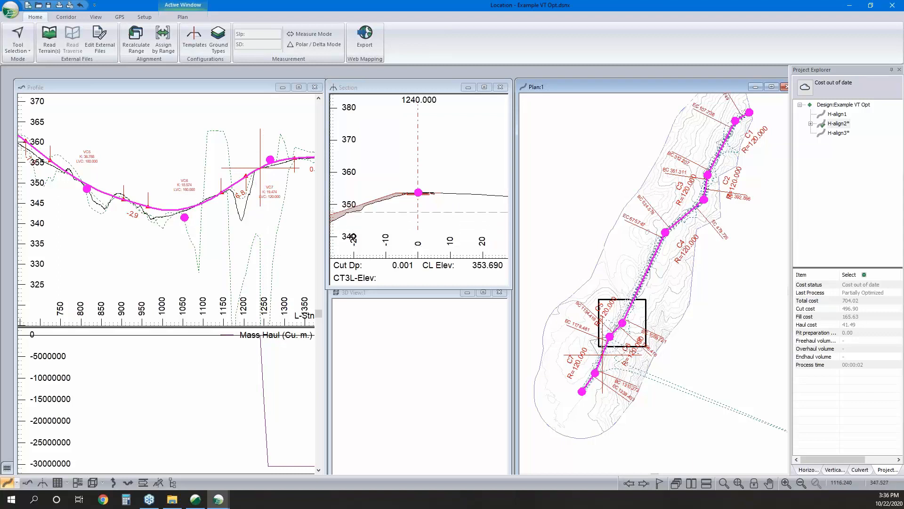
scroll(389, 193, "up", 2)
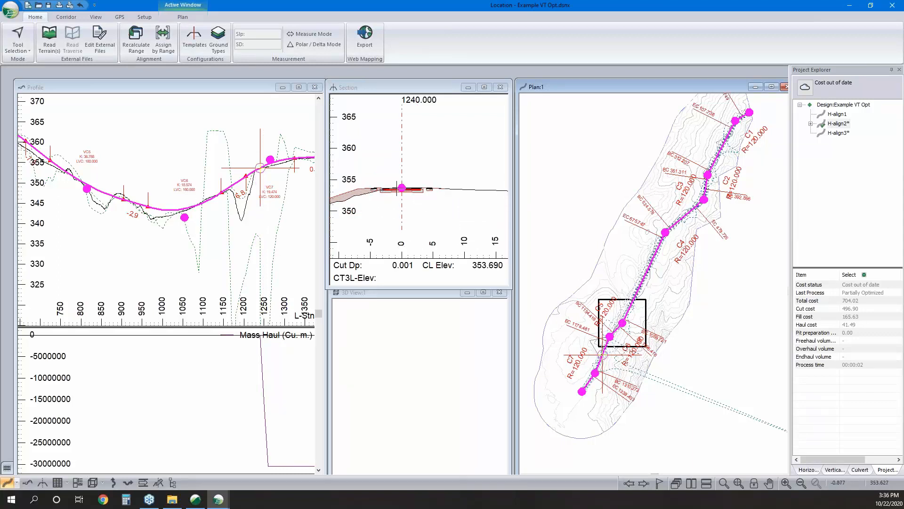
left_click(97, 189)
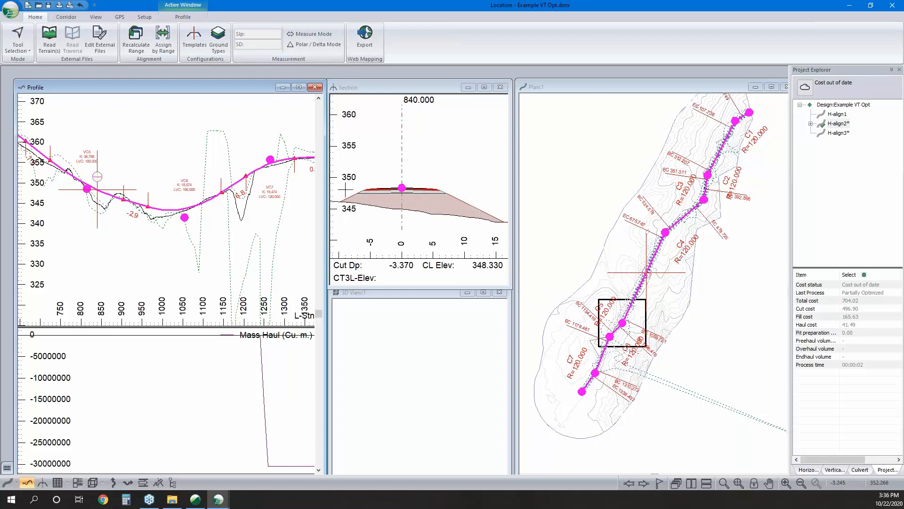
- Open the template editor from the range assignment and retrieve the FF1 Roadway Components from the e-Library
left_click(163, 40)
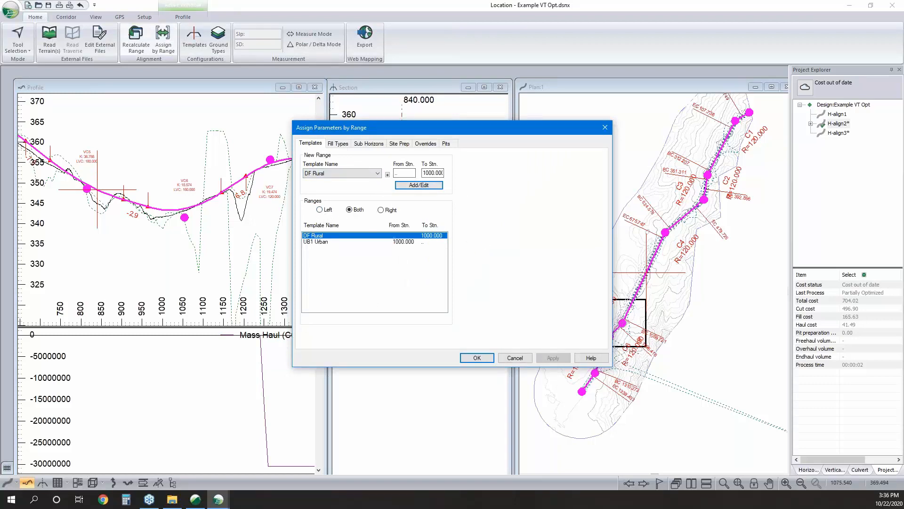
left_click(387, 175)
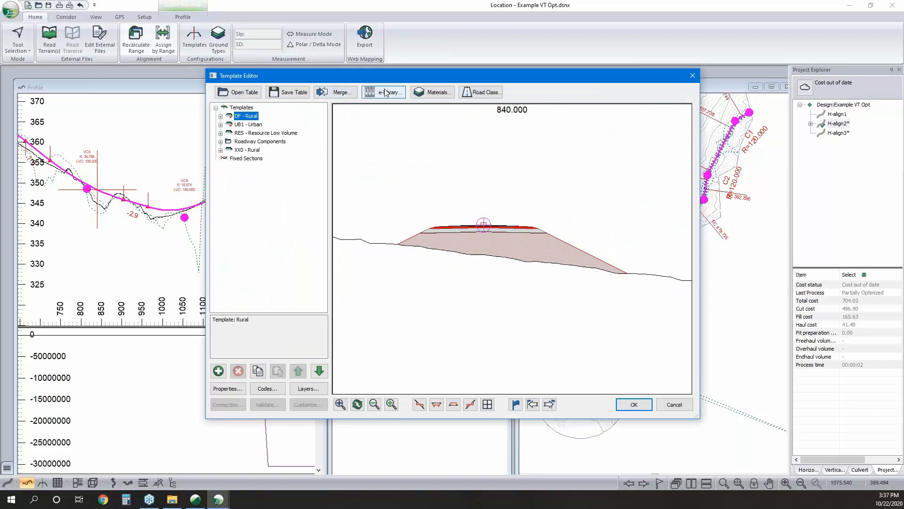
left_click(386, 92)
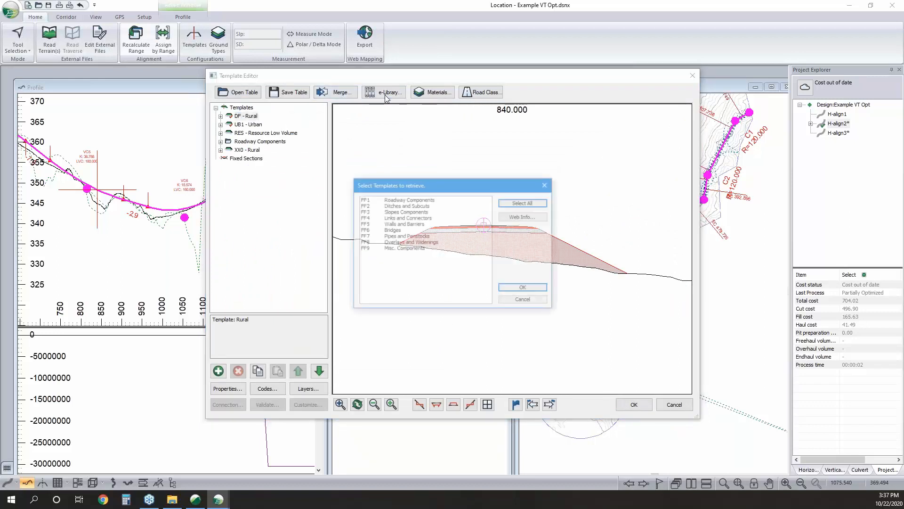
left_click(395, 200)
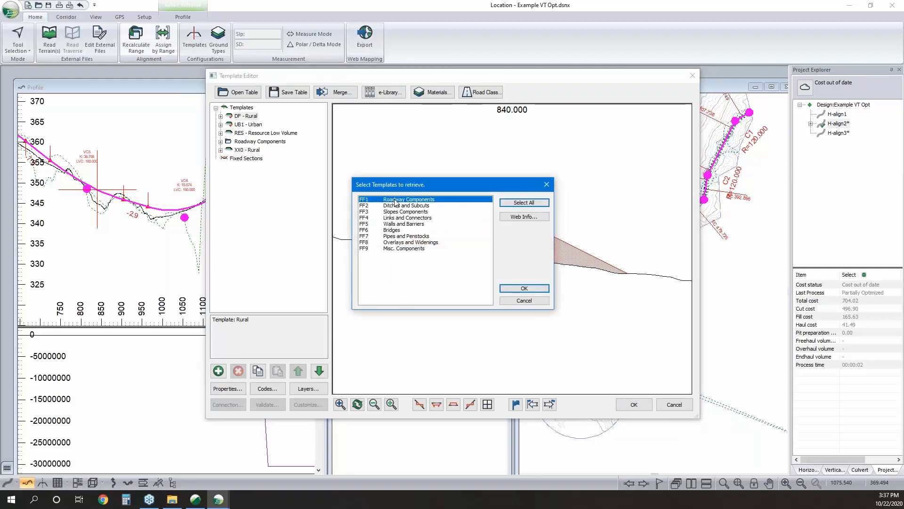
left_click(524, 288)
left_click(525, 269)
- Preview the XX0 - Rural template and the Mine Road with Safety Berm II-left component under Roadway Components
double_click(245, 150)
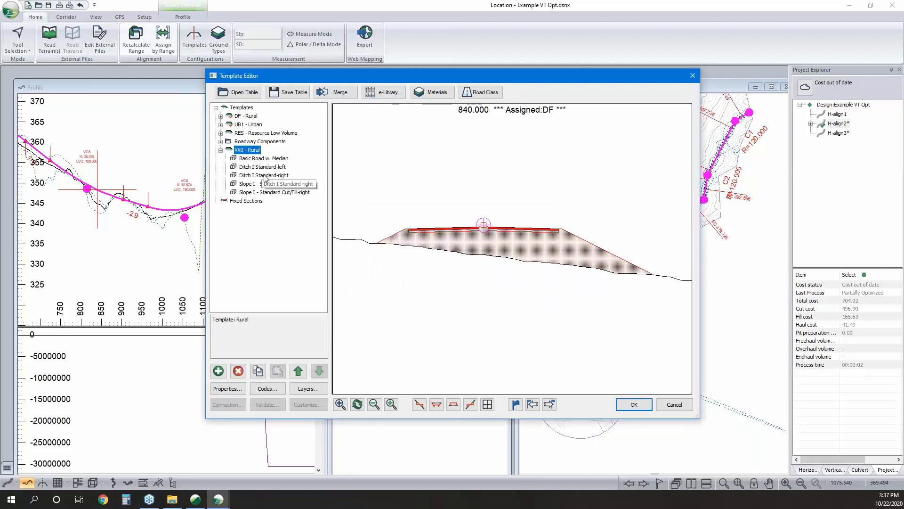
left_click(220, 141)
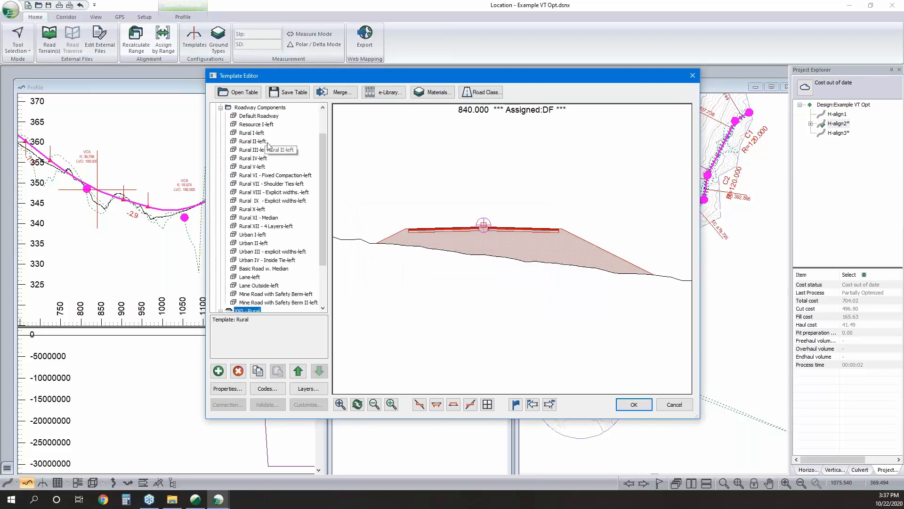
left_click(264, 303)
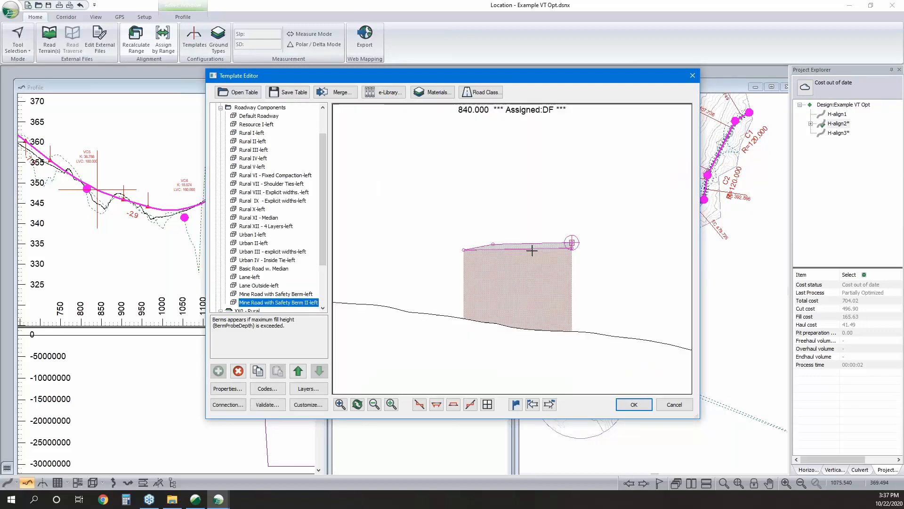
scroll(538, 278, "down", 3)
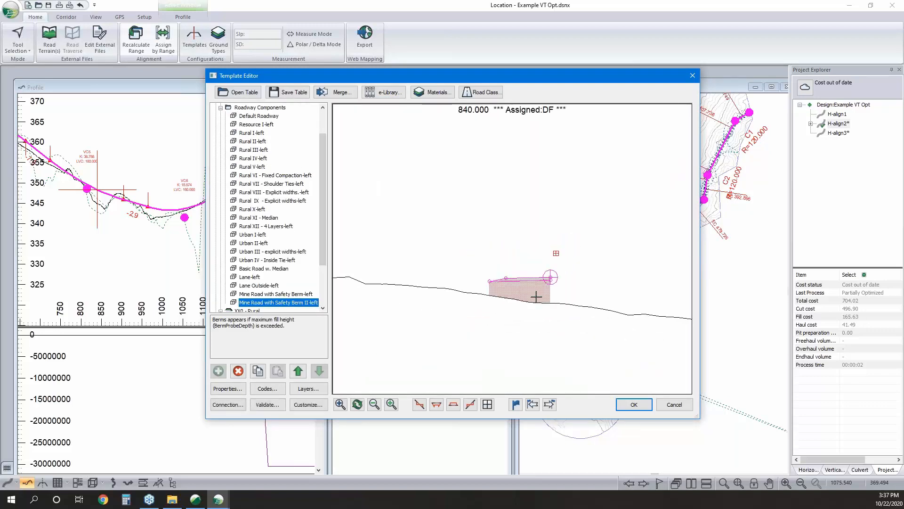
- Raise the Mine Road with Safety Berm II-left preview well above the ground line to examine its berm on high fill
left_click_drag(536, 296, 519, 229)
right_click(540, 297)
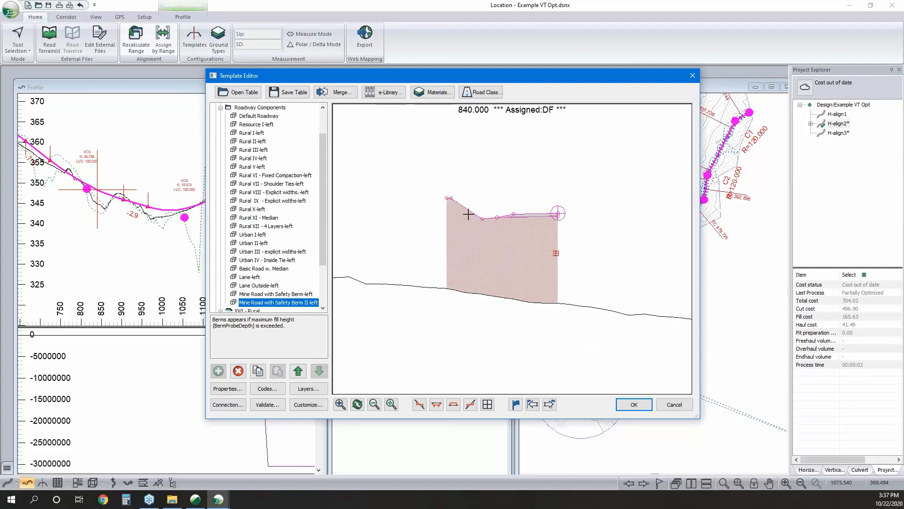
mouse_move(486, 213)
- Inspect the BermProbeDepth parameter of the Mine Road with Safety Berm II component, then cancel out of the template editor and range assignment
right_click(260, 303)
left_click(283, 321)
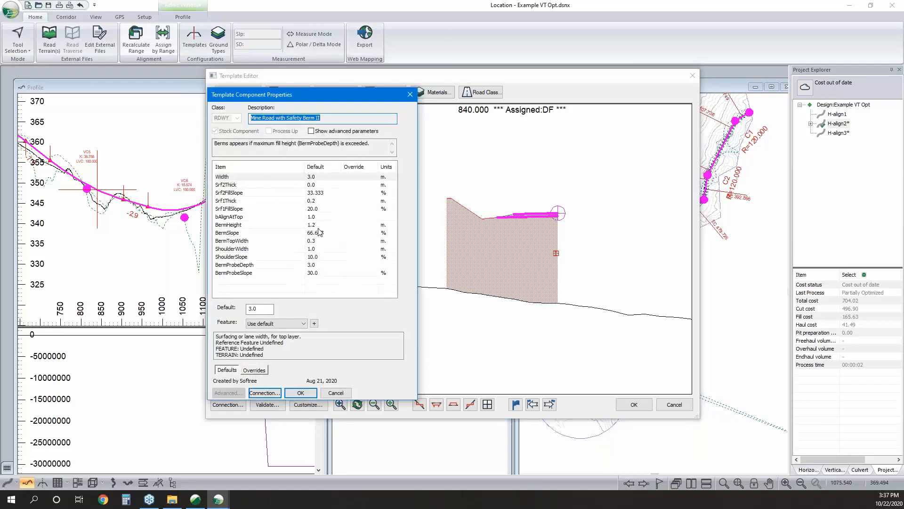
left_click(313, 267)
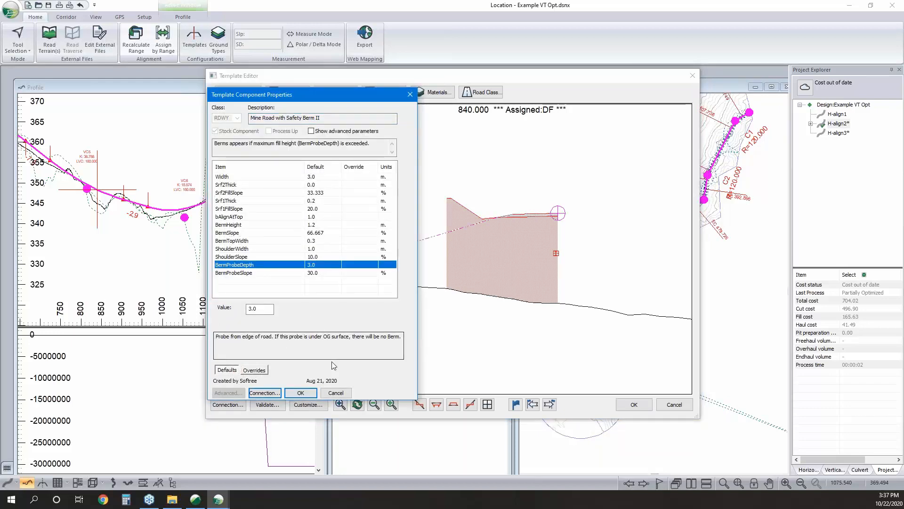
left_click(340, 394)
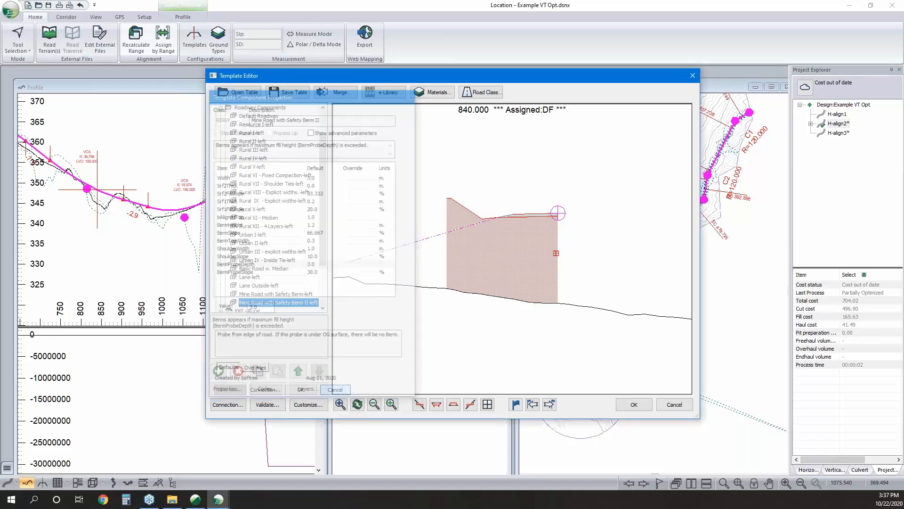
left_click(675, 404)
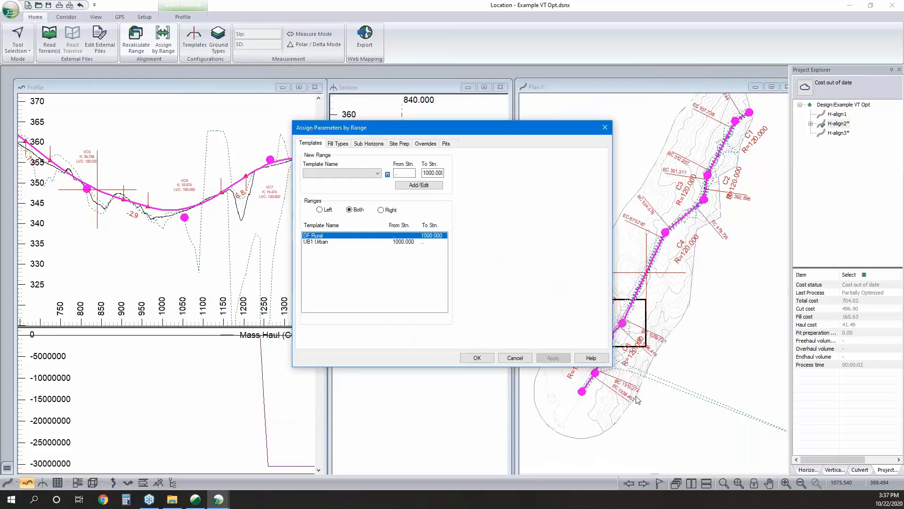
left_click(519, 358)
- Review the Standards and available curve types in V-align 3's vertical optimization options, and close them without changes
right_click(836, 113)
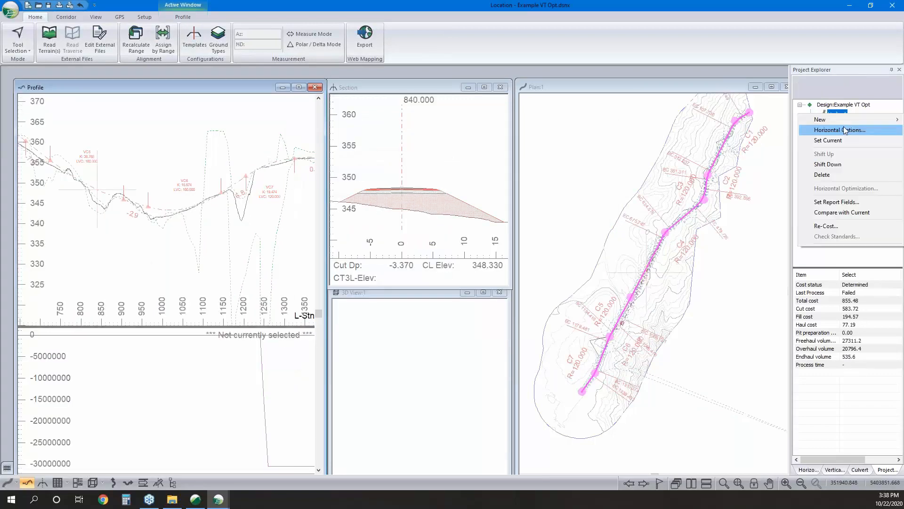
left_click(786, 166)
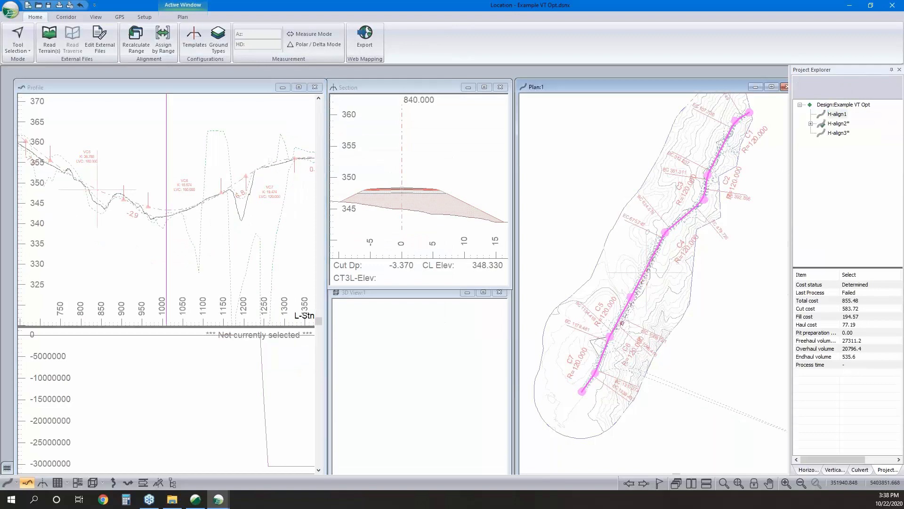
right_click(851, 133)
left_click(843, 151)
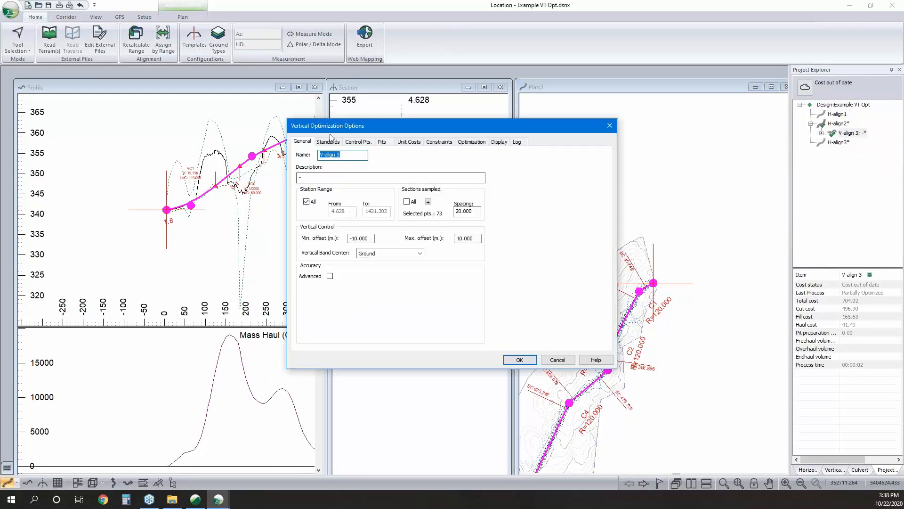
left_click(328, 141)
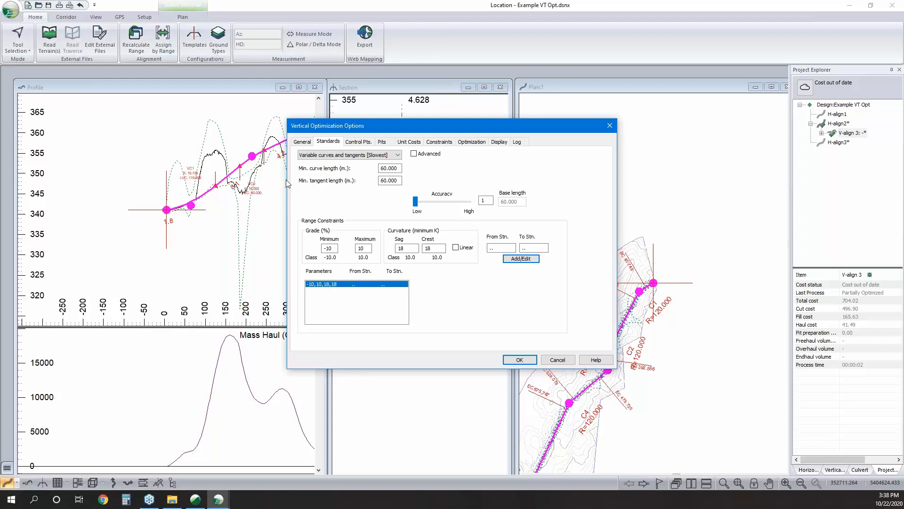
left_click(315, 156)
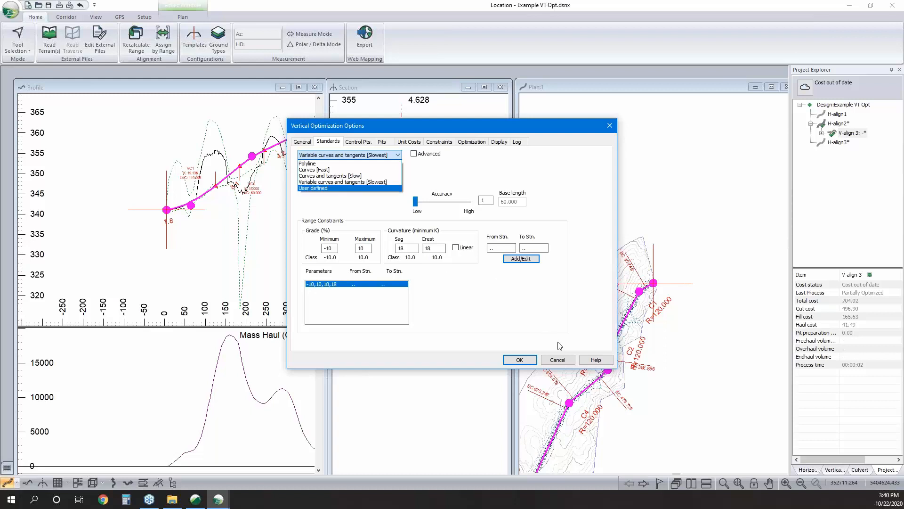
left_click(561, 357)
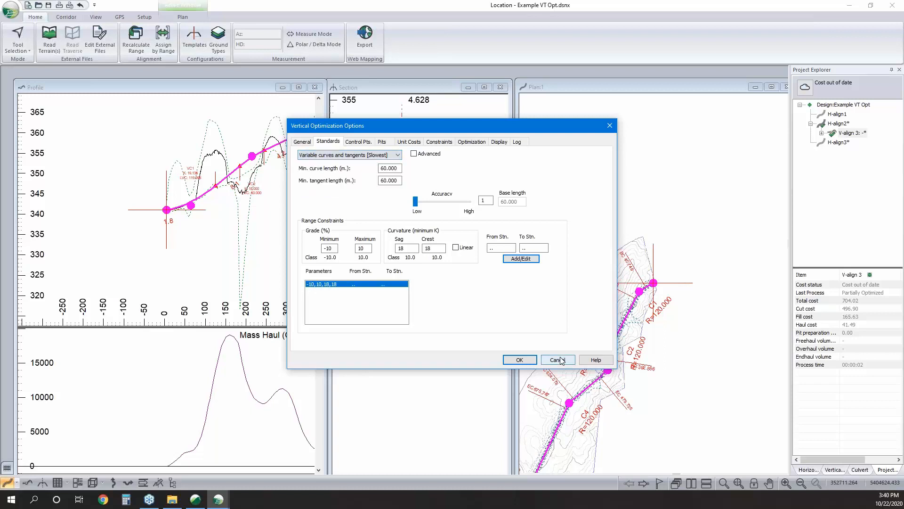
left_click(560, 361)
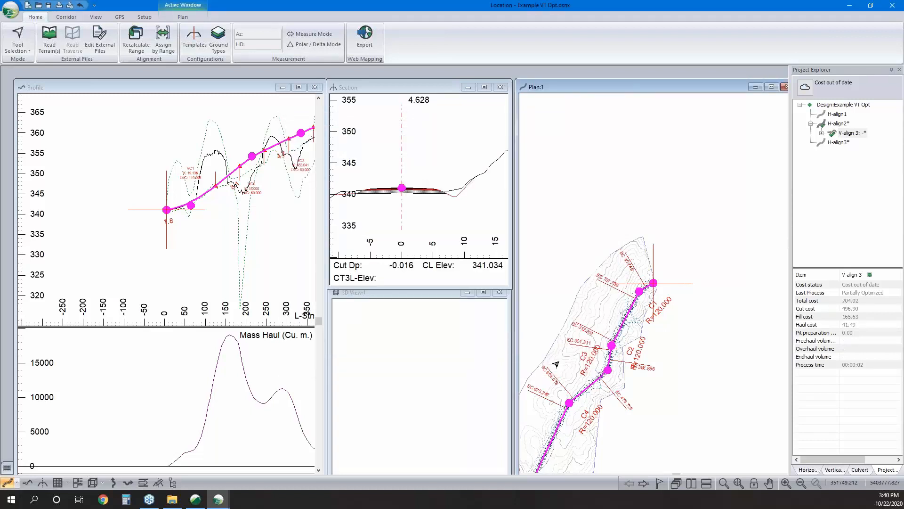
- Open the Overburden ground type's cost settings and select its excavation handling cost
left_click(213, 44)
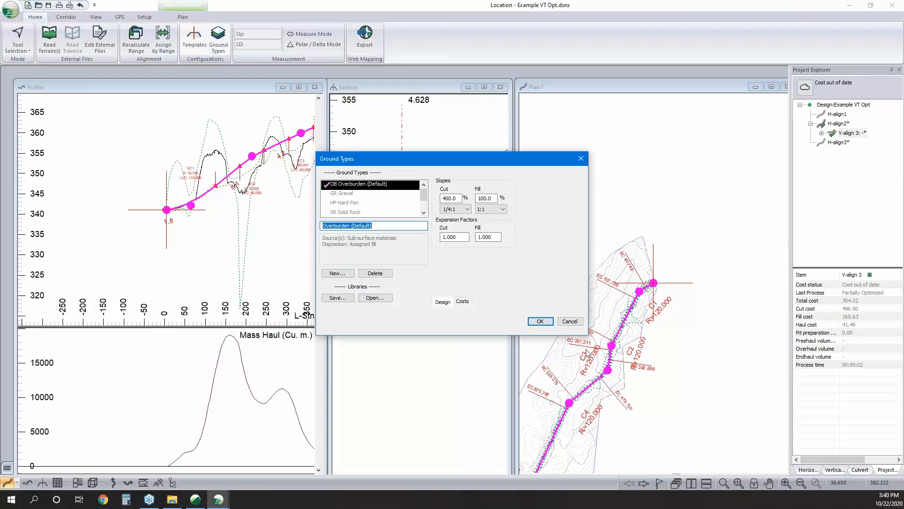
left_click(464, 302)
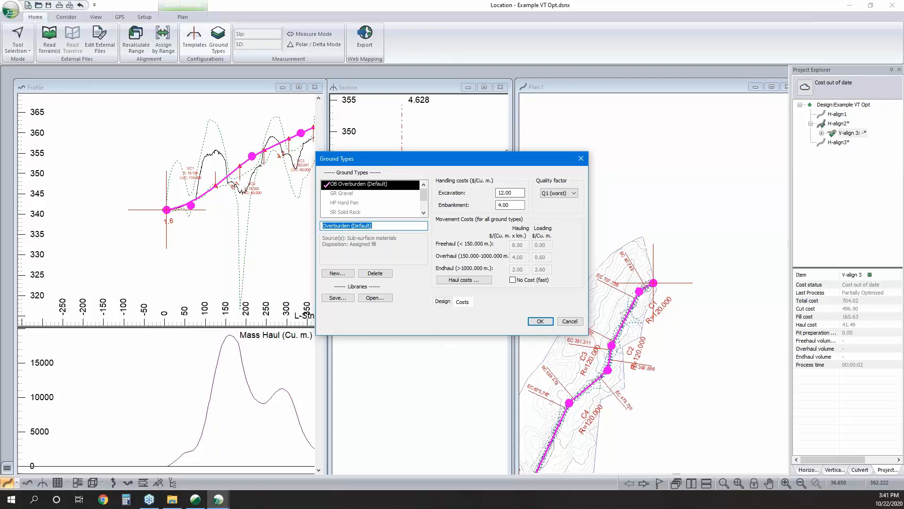
left_click(514, 193)
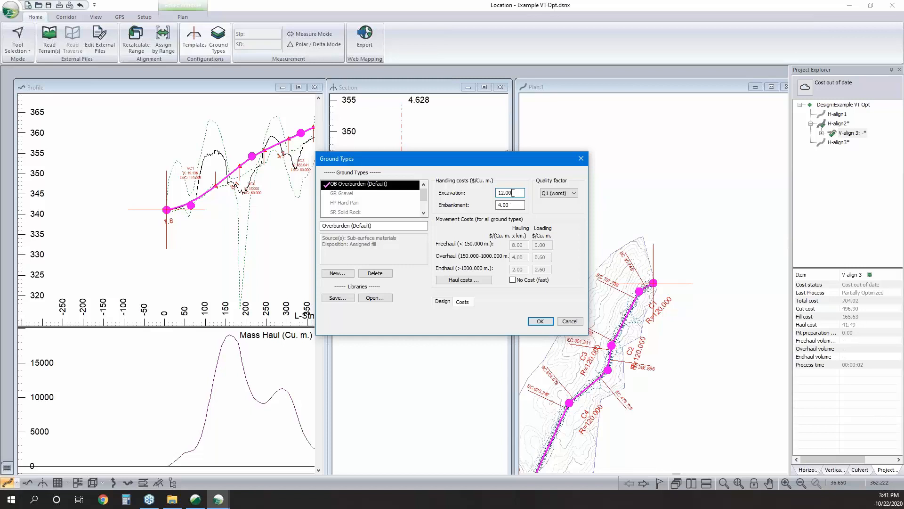
left_click_drag(514, 192, 467, 194)
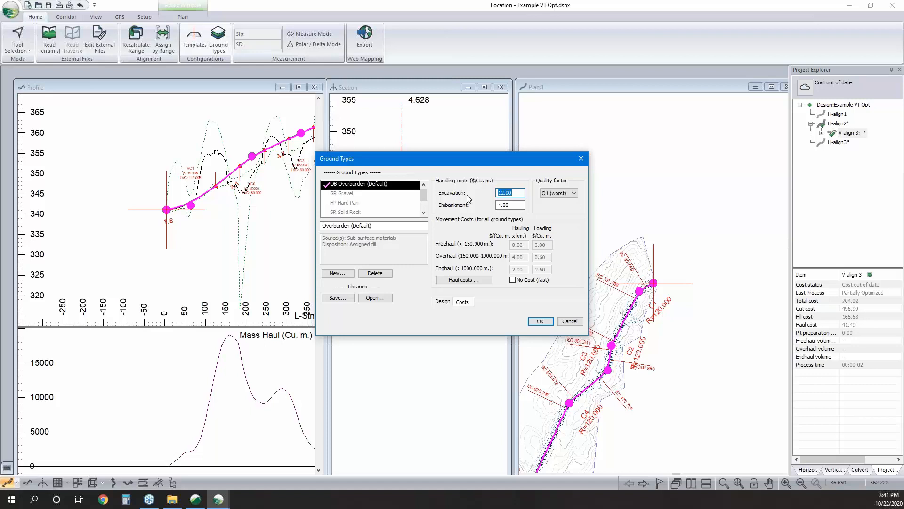